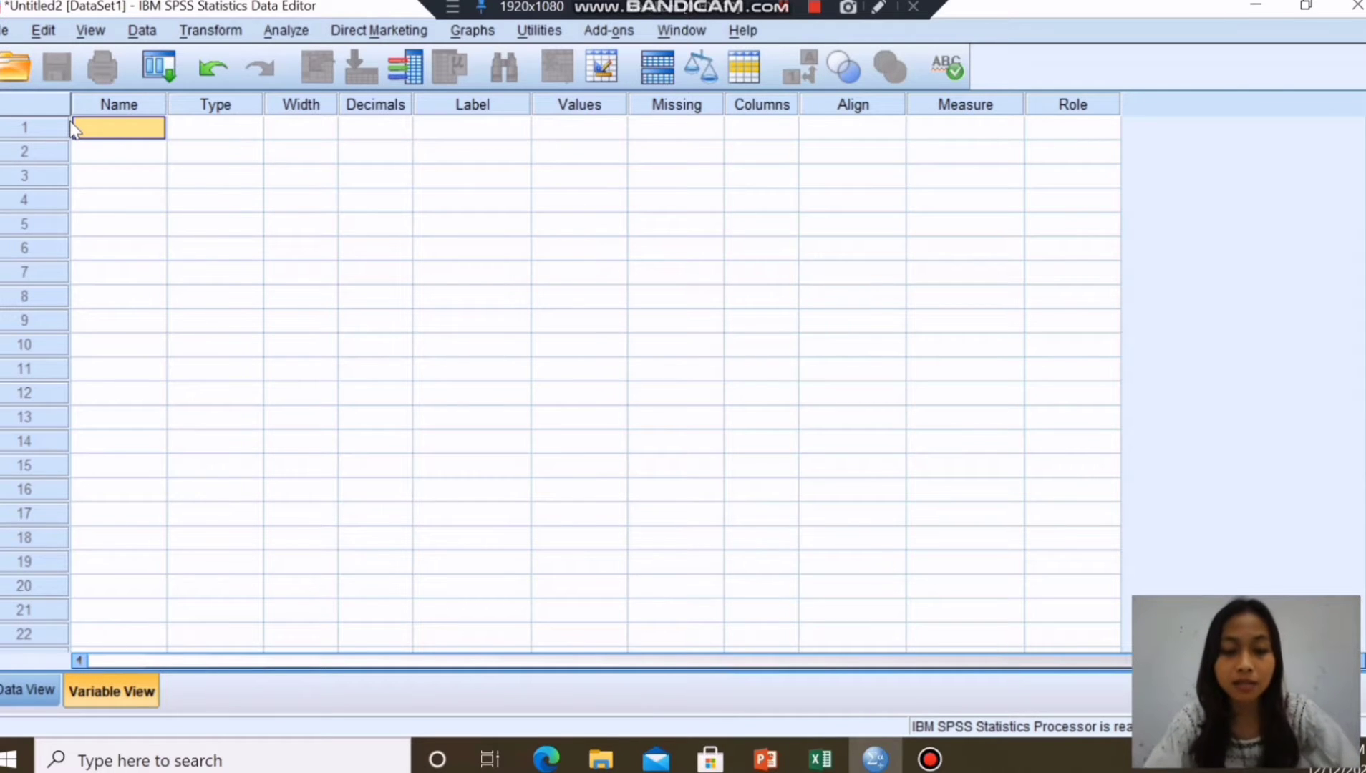
- Define five variables in the first five rows, named X1, X2, X3, X4 and X5
double_click(75, 129)
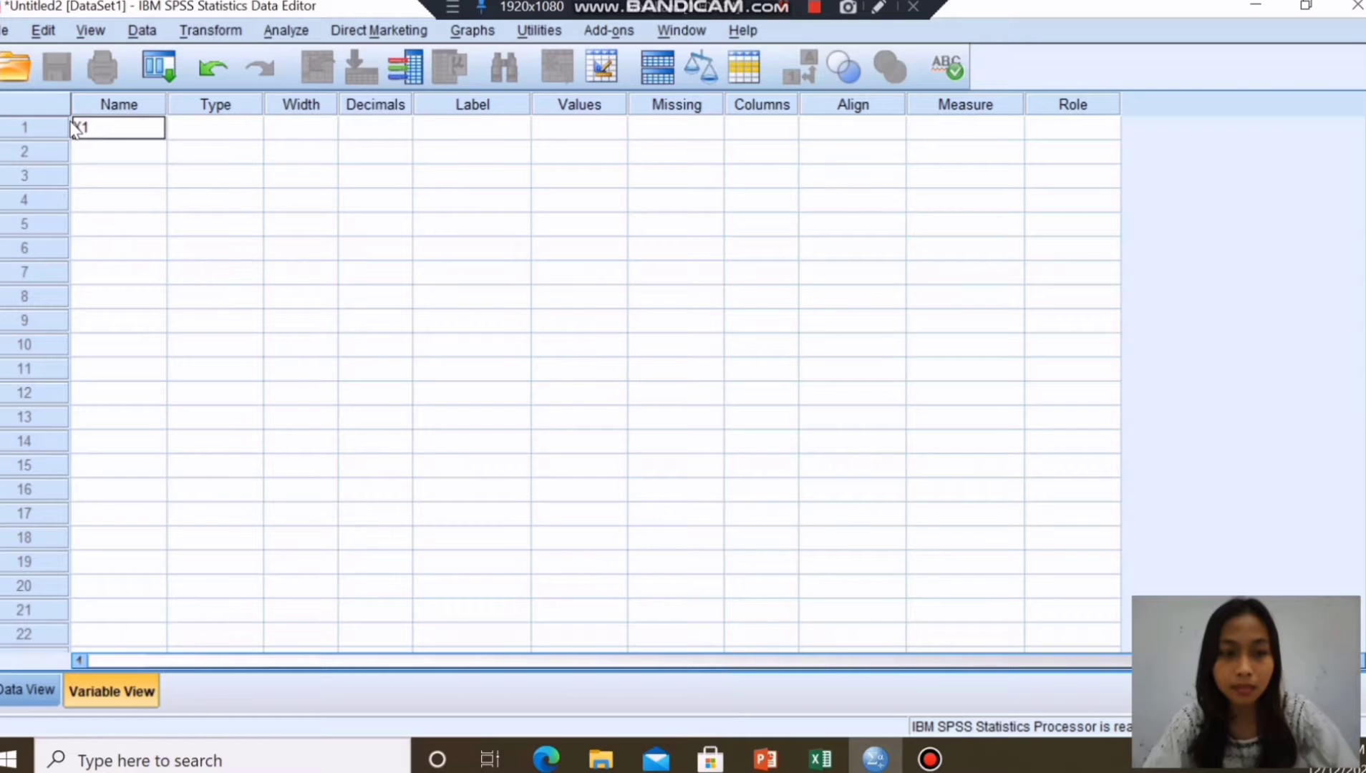
key(Return)
text(X2)
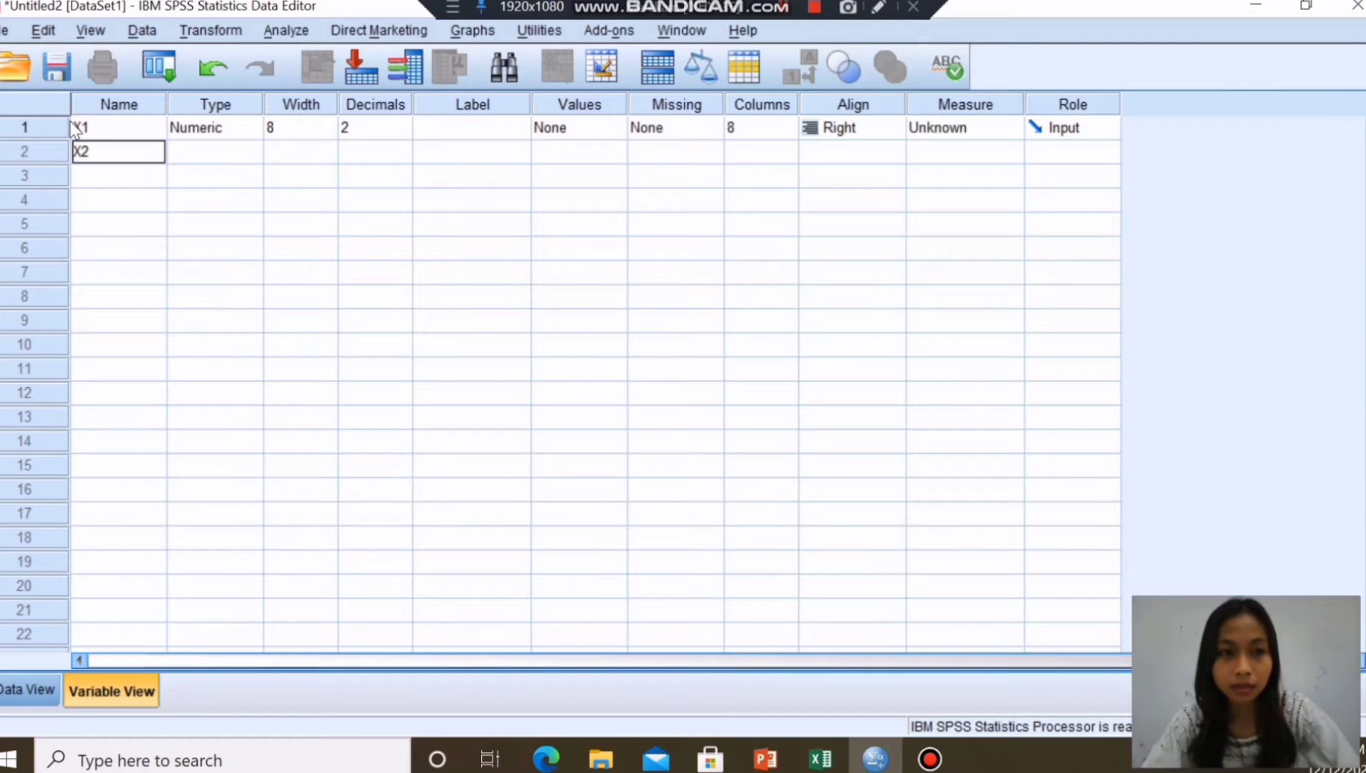
key(Return)
text(X3)
key(Return)
text(X4)
key(Return)
text(X)
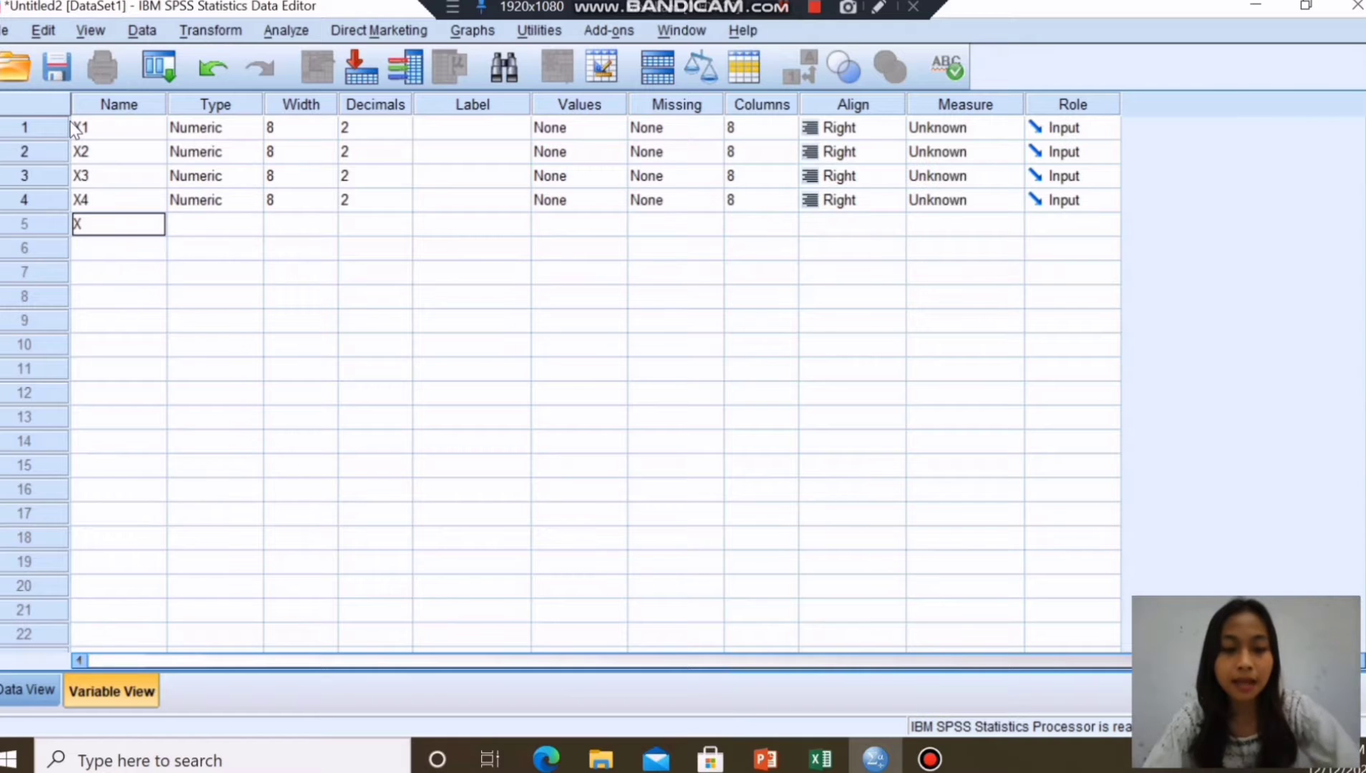
text(5)
key(Return)
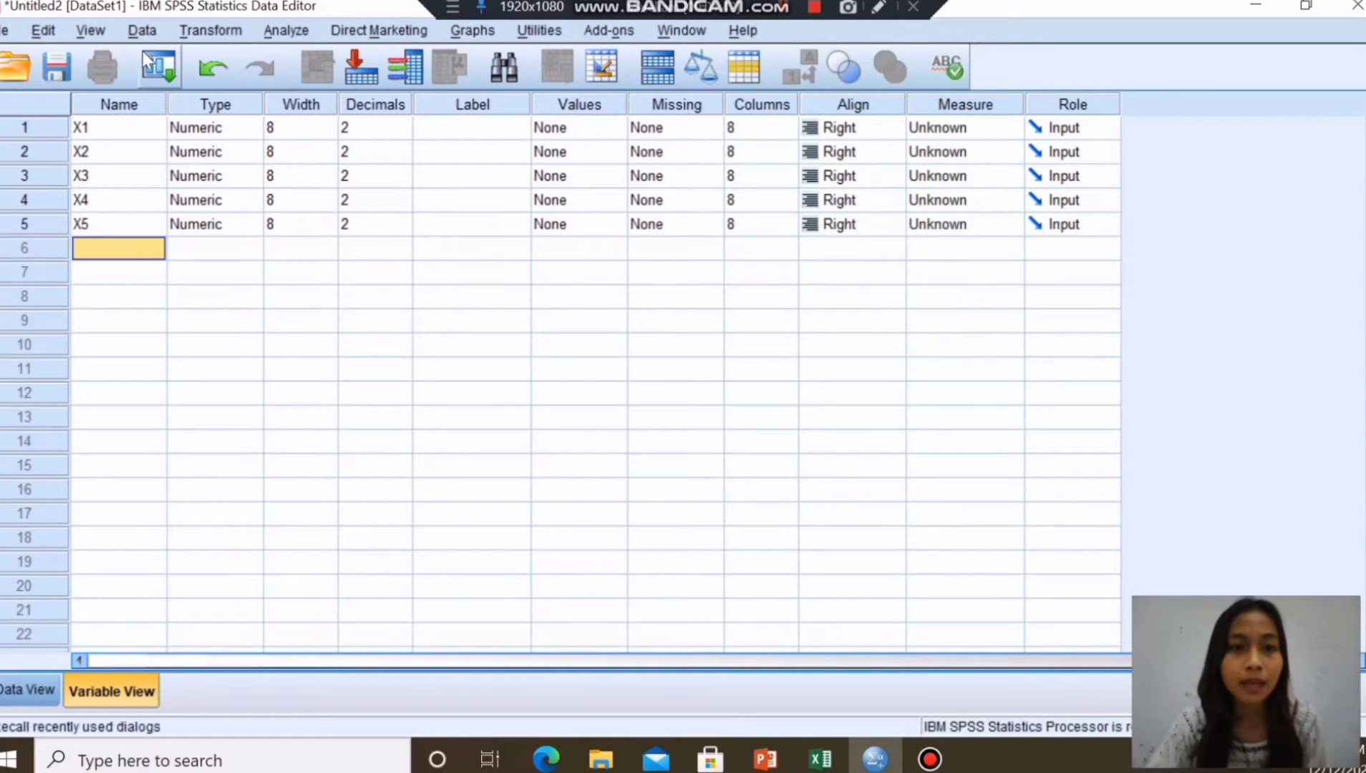
- Give variable X1 the label "Harga"
click(454, 131)
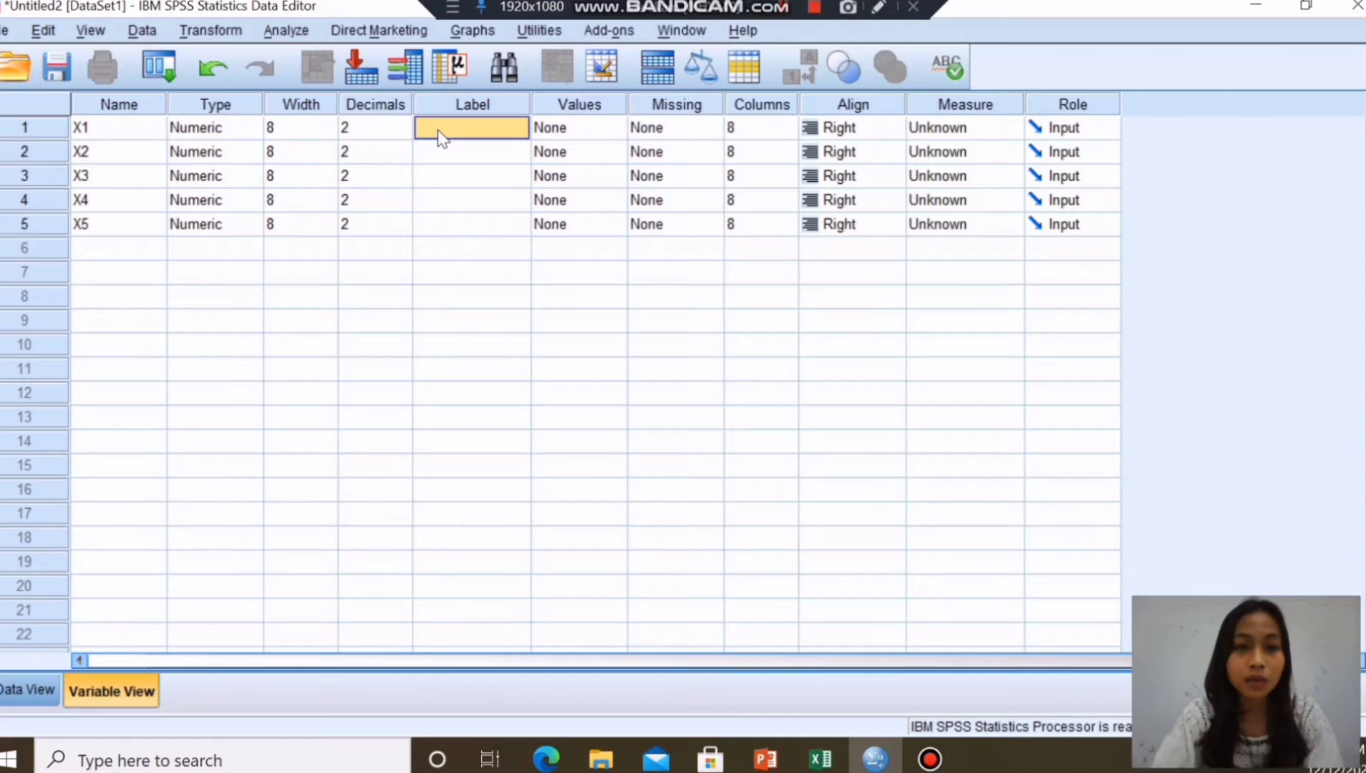
text(h)
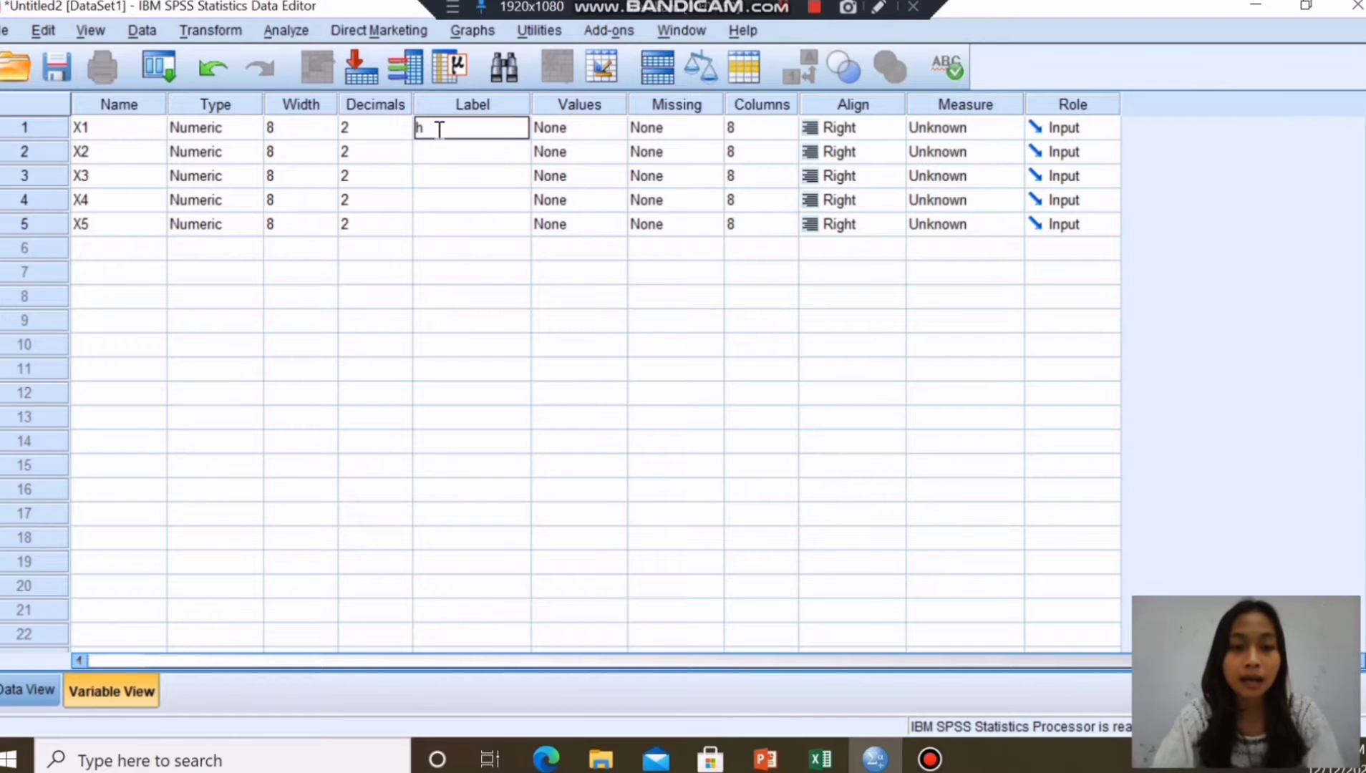
key(BackSpace)
text(Ha)
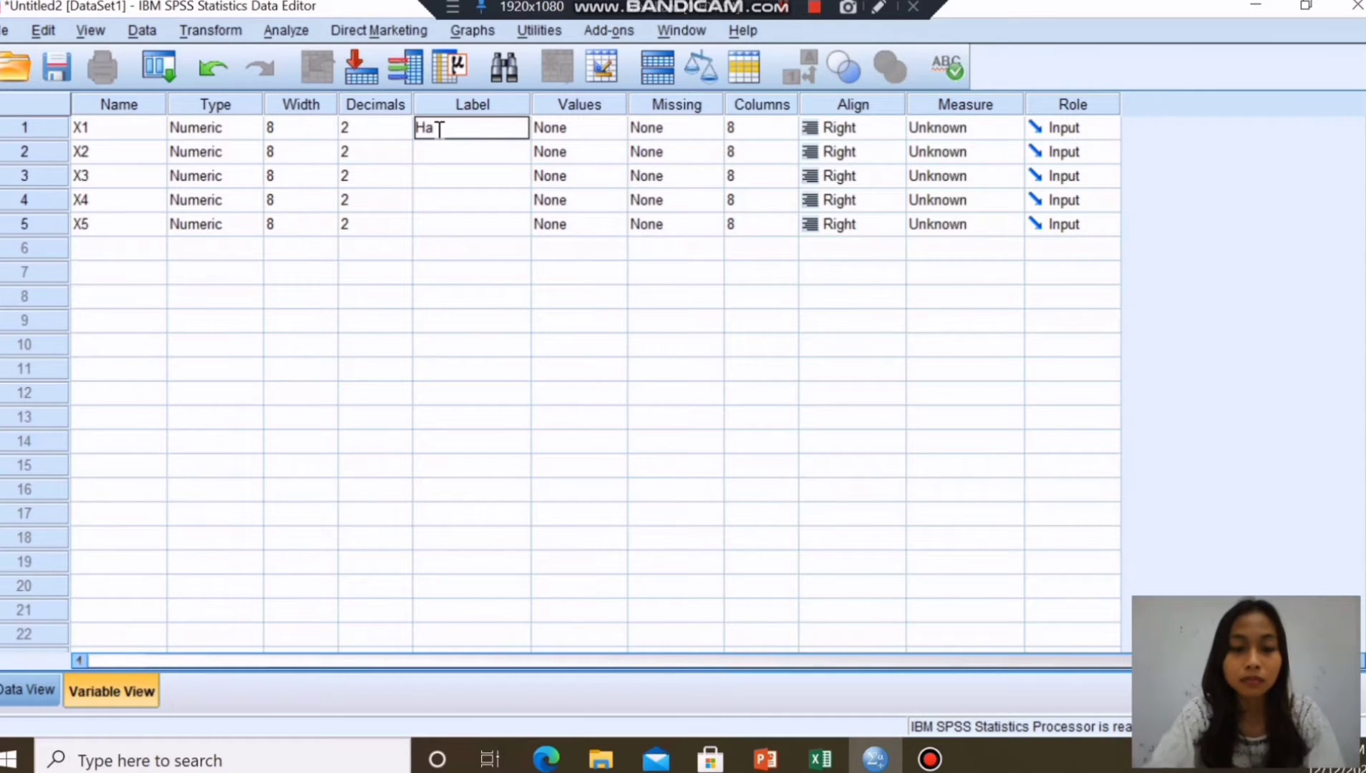
text(rga)
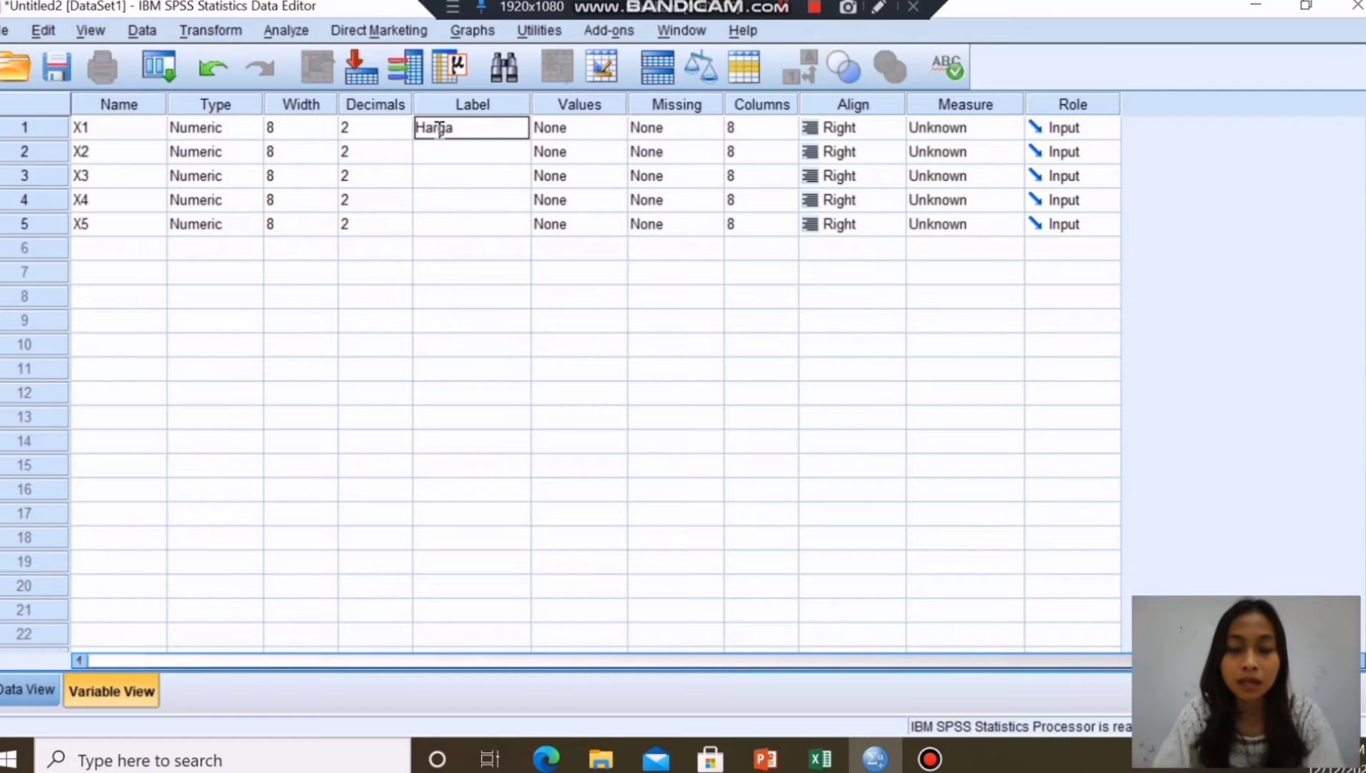
key(Return)
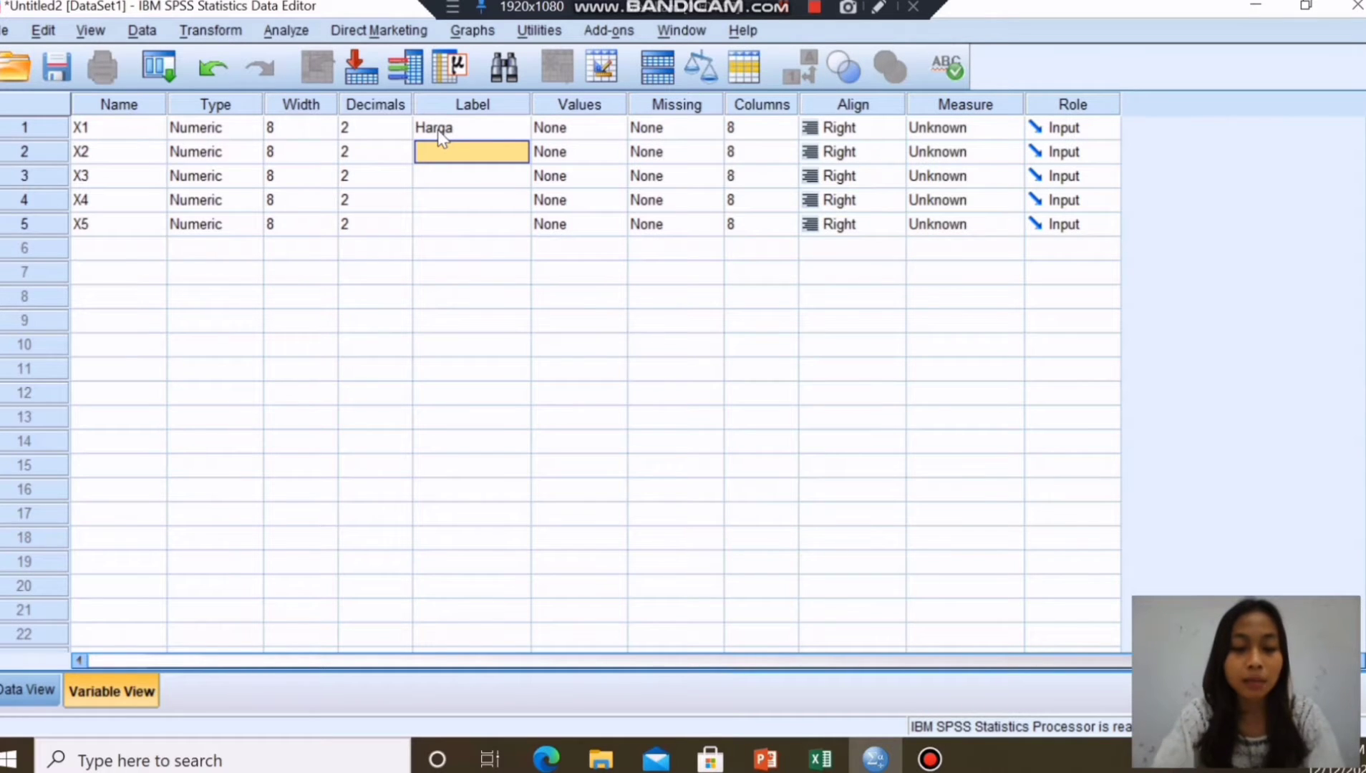
- Give variable X2 the label "Kualitas Produk"
text(K)
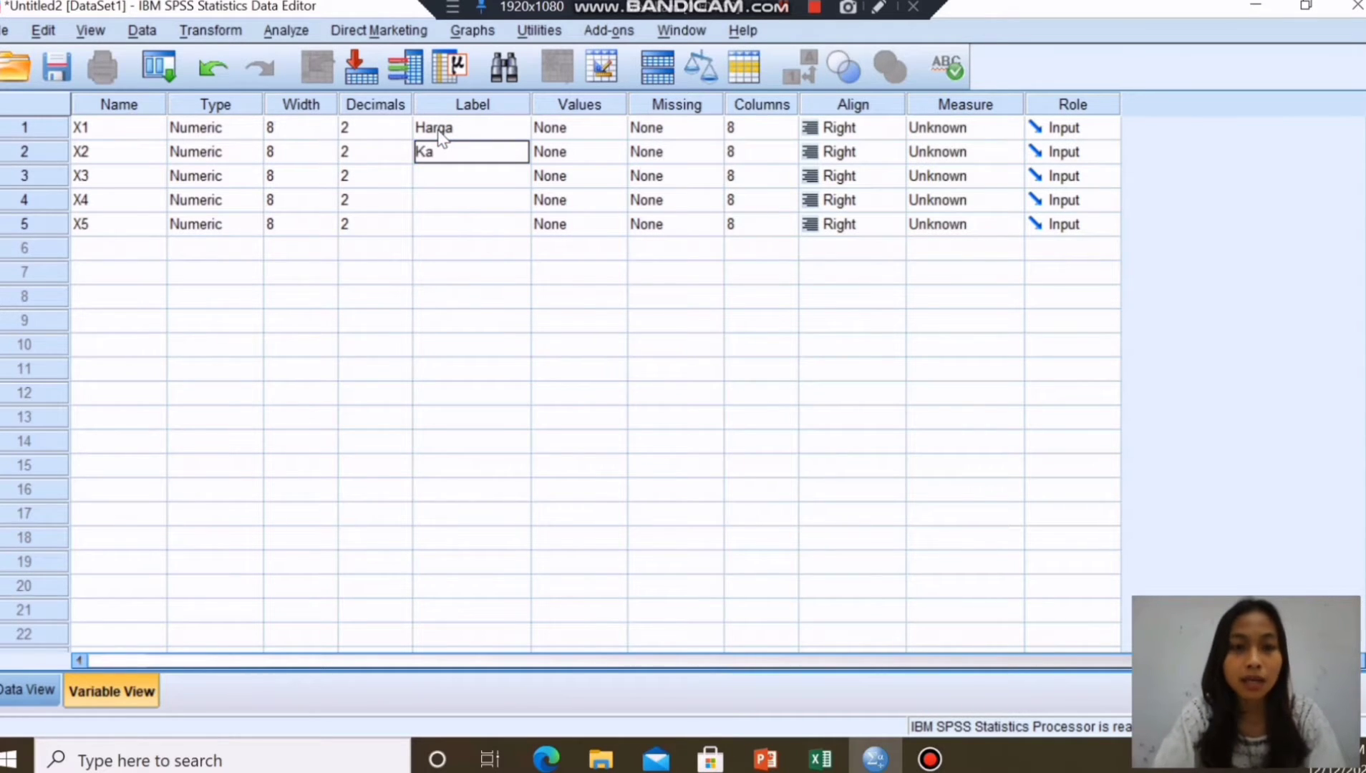
text(ualitas)
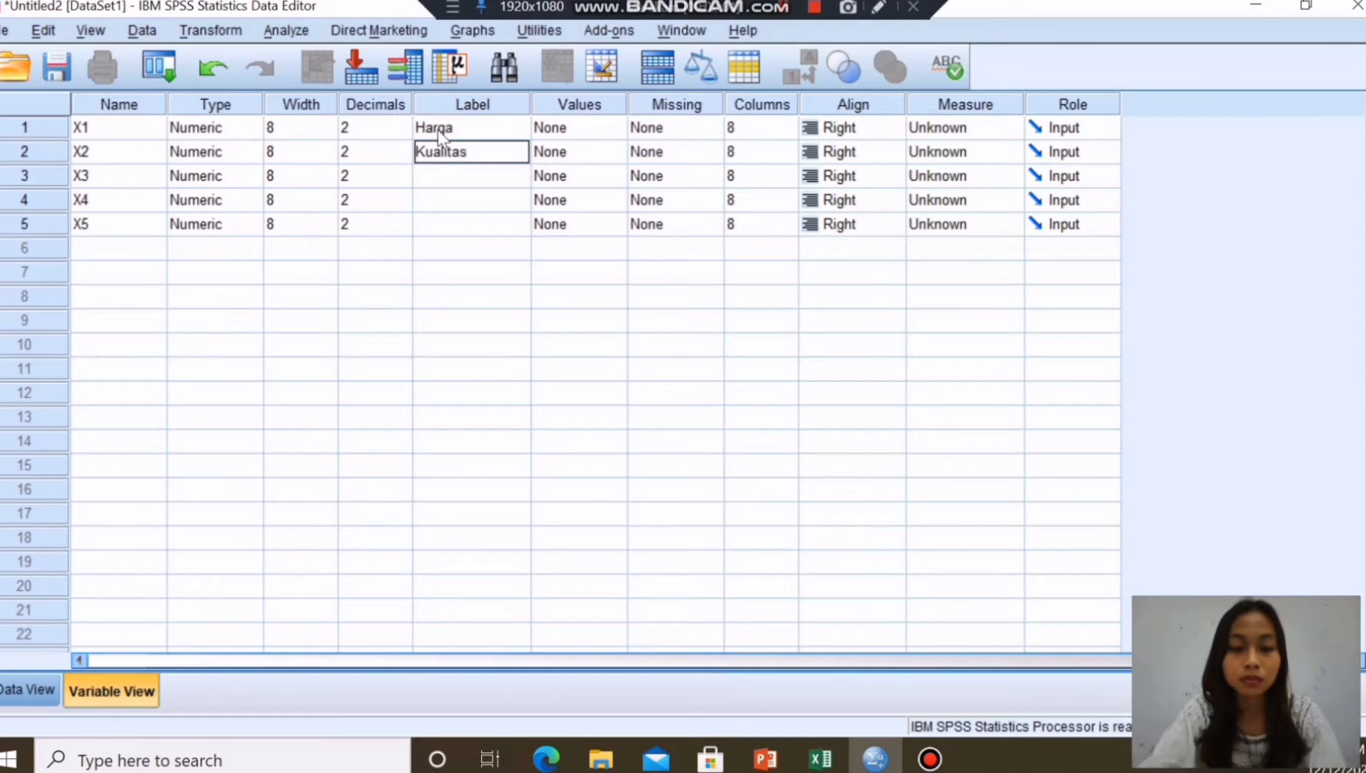
text( PROD)
key(BackSpace)
key(BackSpace)
key(BackSpace)
text(roduk)
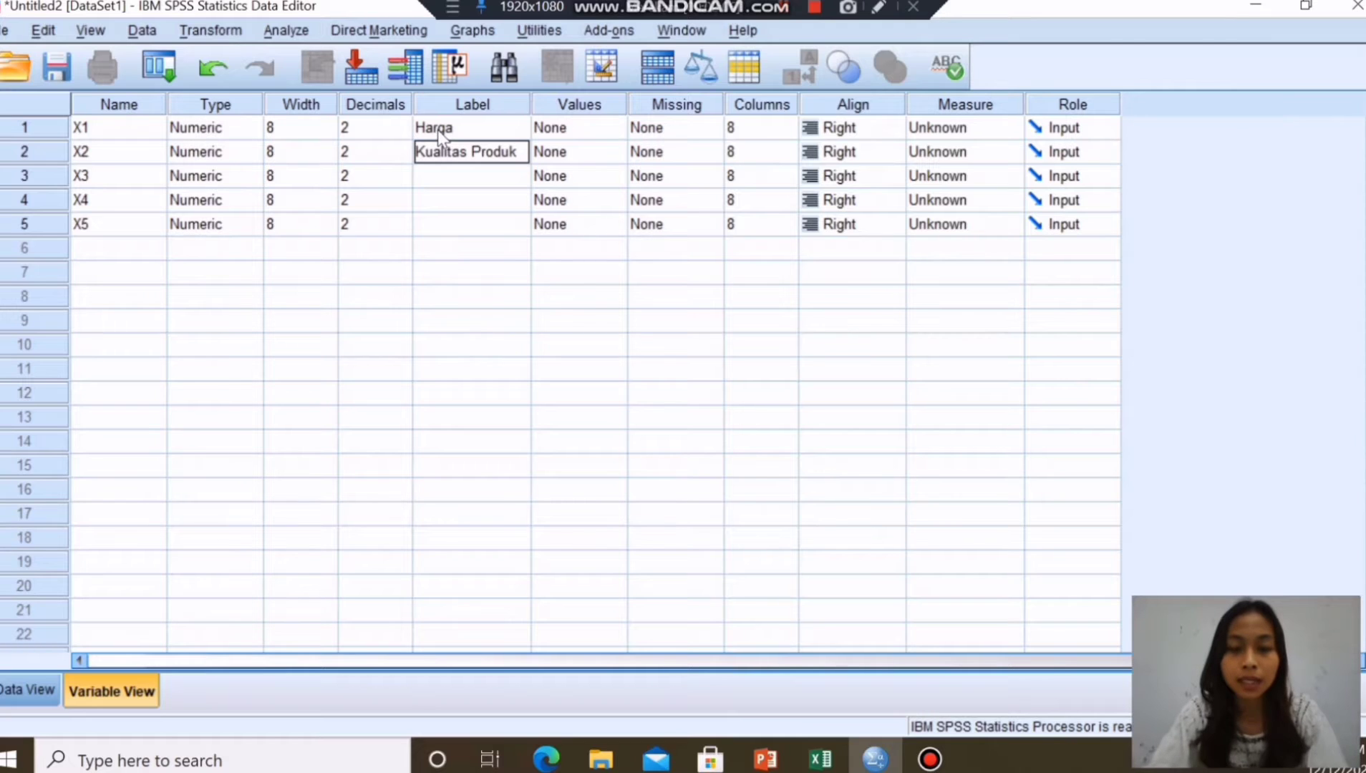
key(Return)
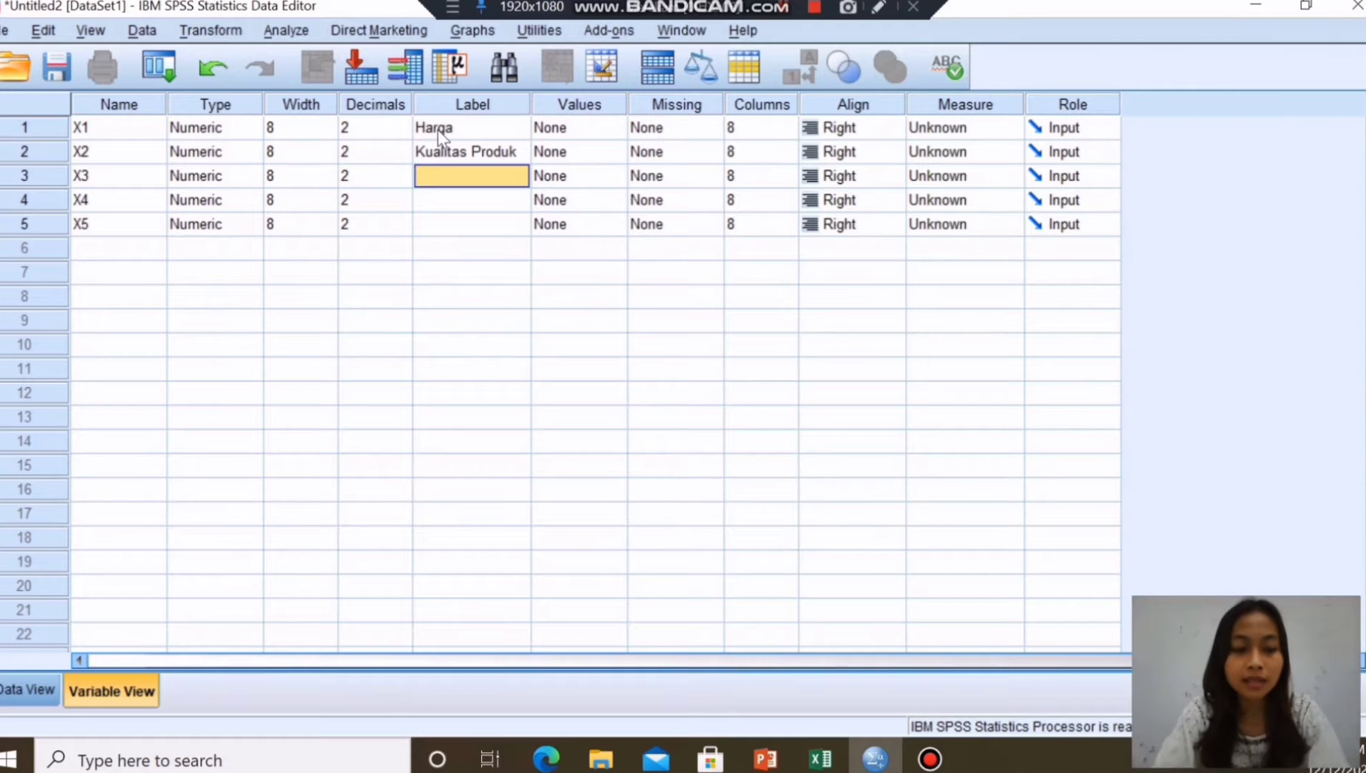
- Give variable X3 the label "Kelengkapan Produk"
text(Kele)
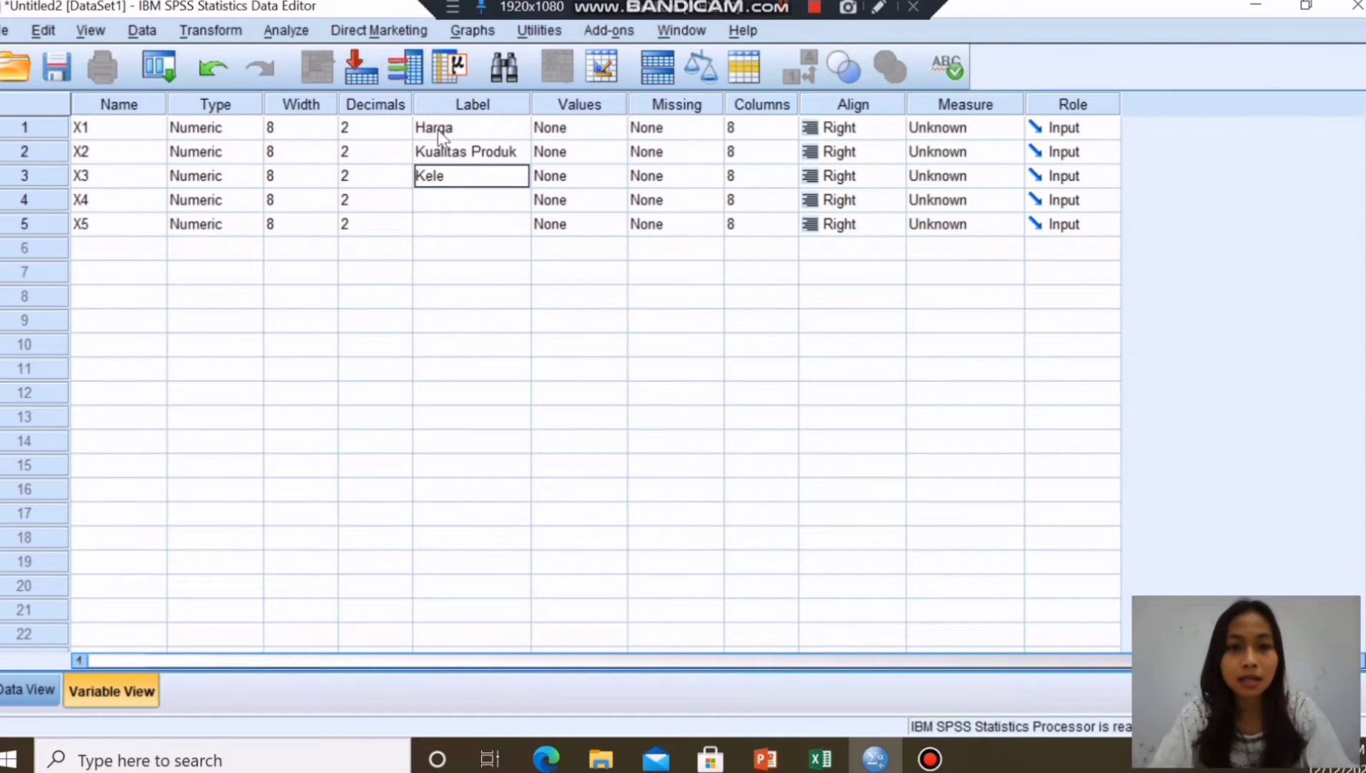
text(ngka)
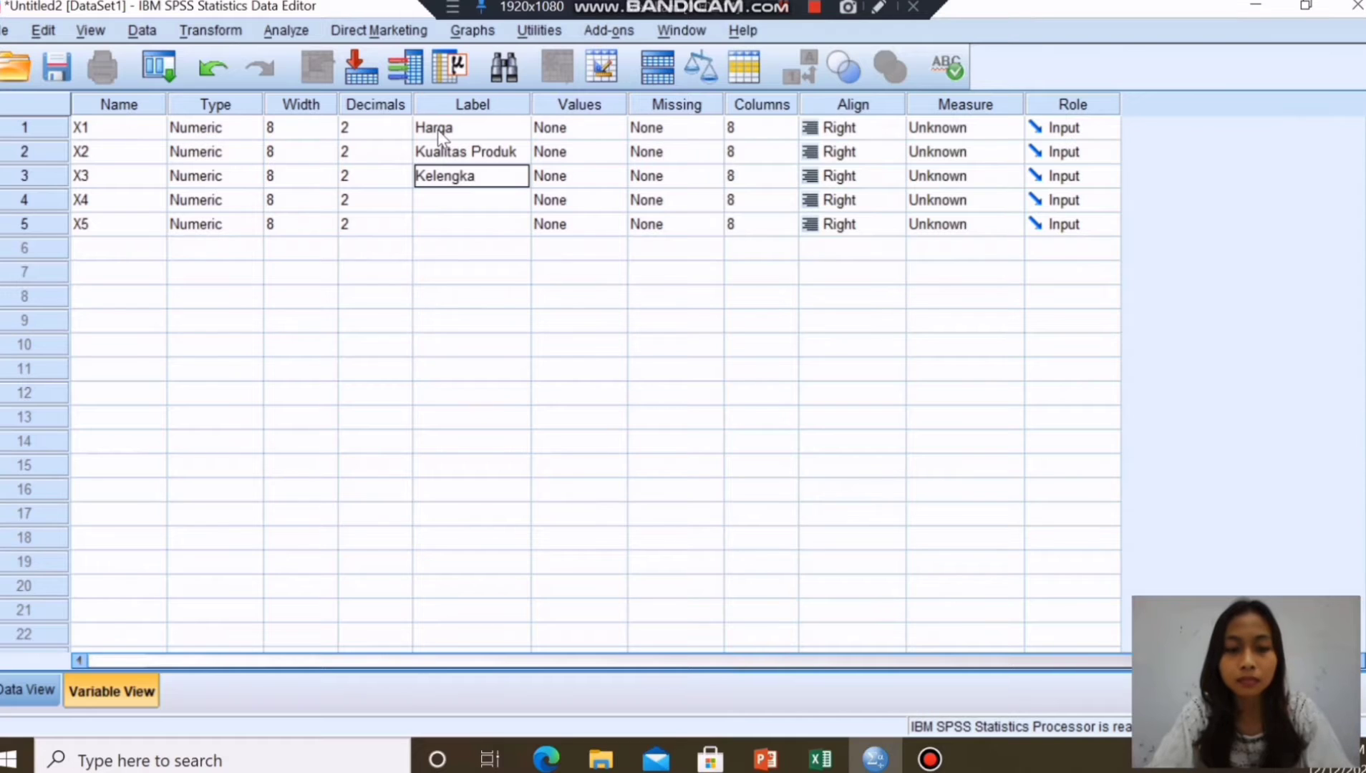
text(pan Produk)
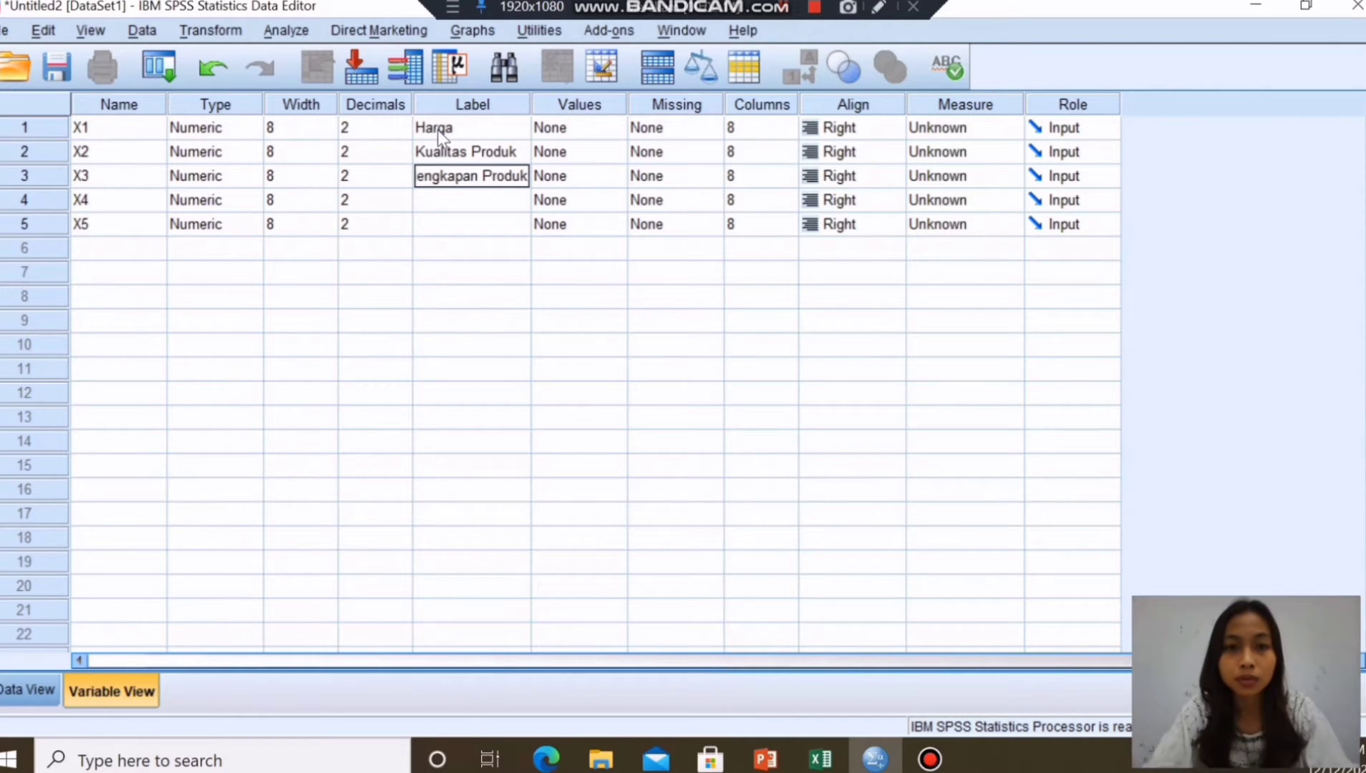
key(Return)
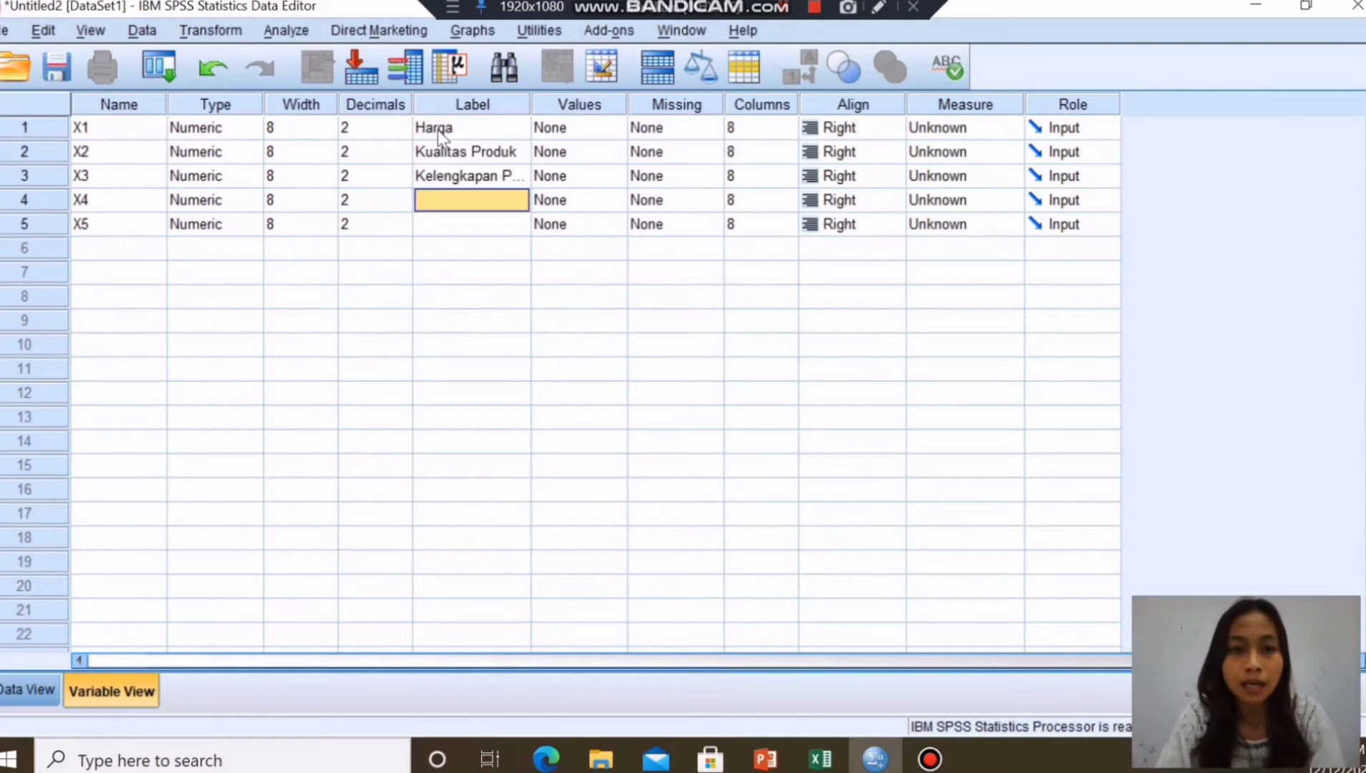
- Label variable X4 as "Diskon" and variable X5 as "Varian Produk"
text(Dik)
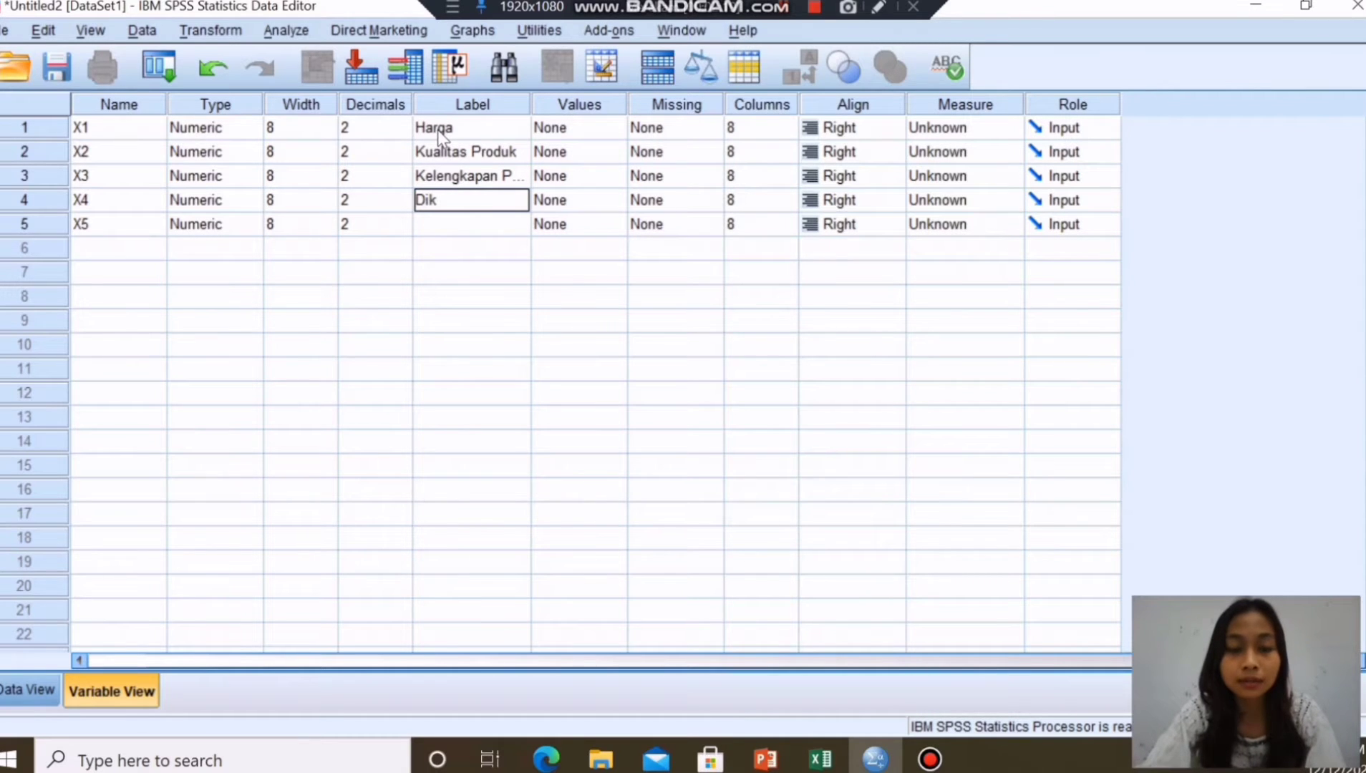
key(BackSpace)
text(skon)
key(Return)
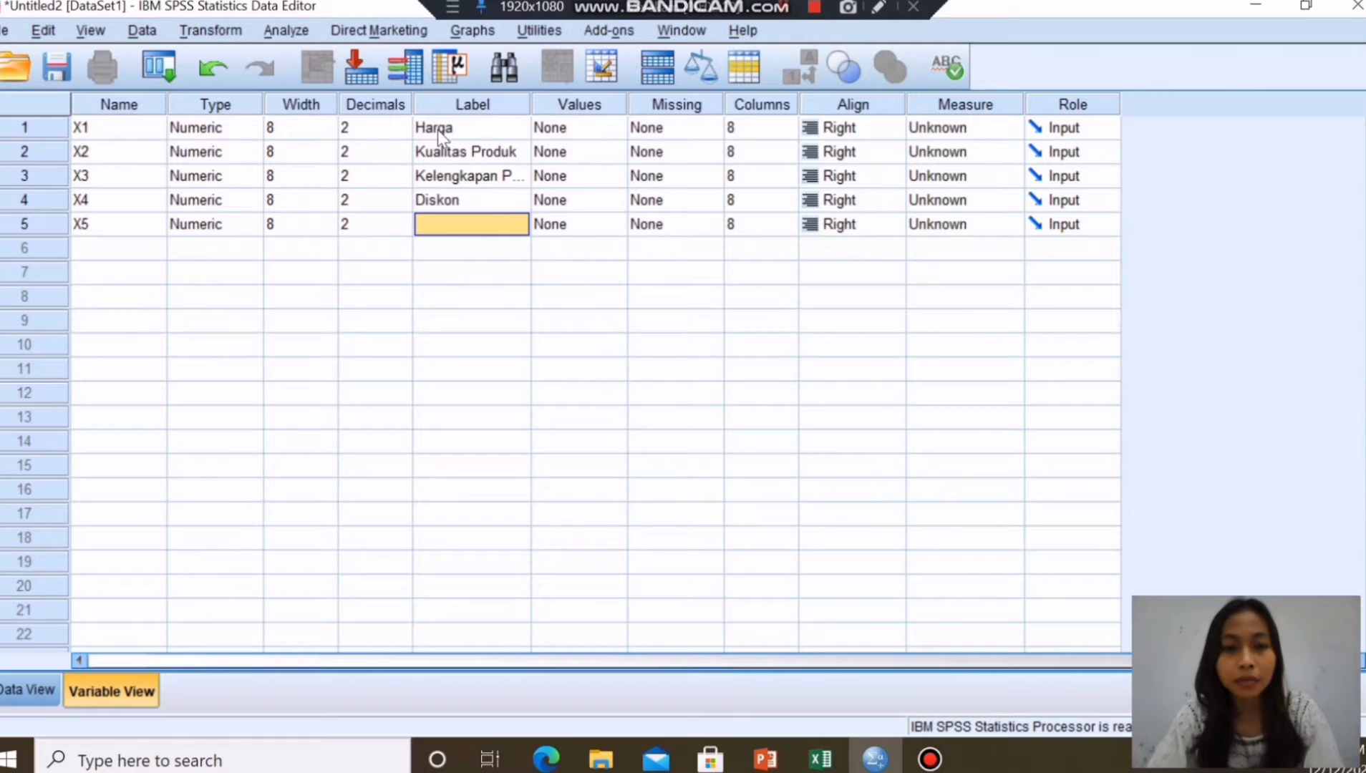
text(V)
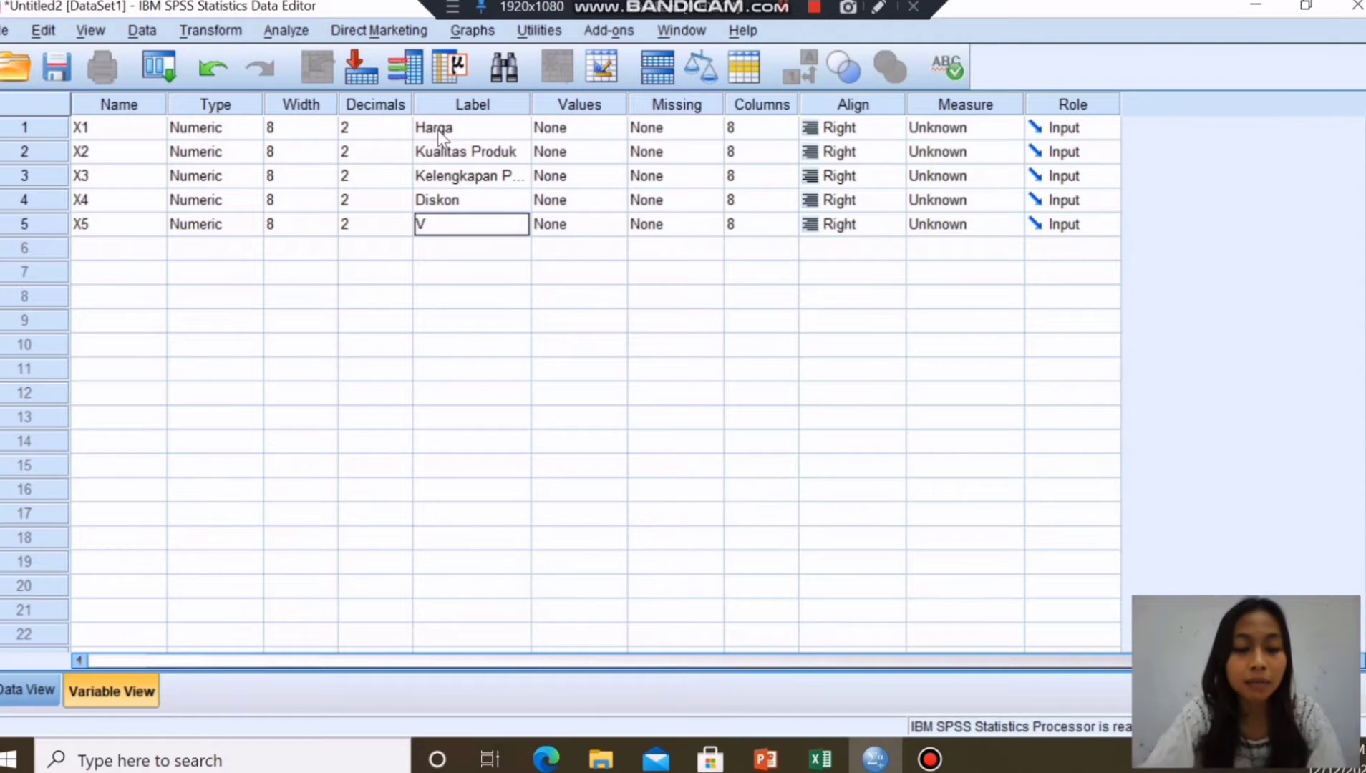
text(arian P)
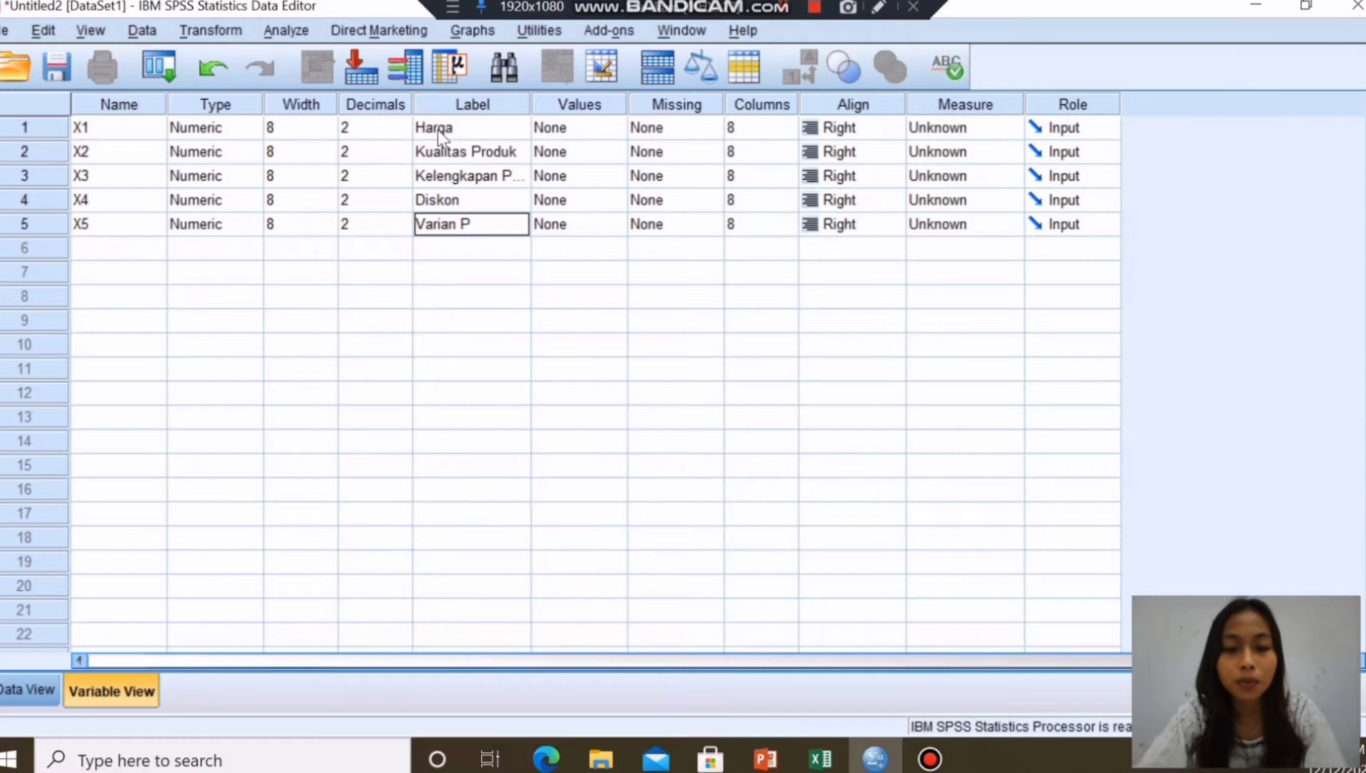
text(roduk)
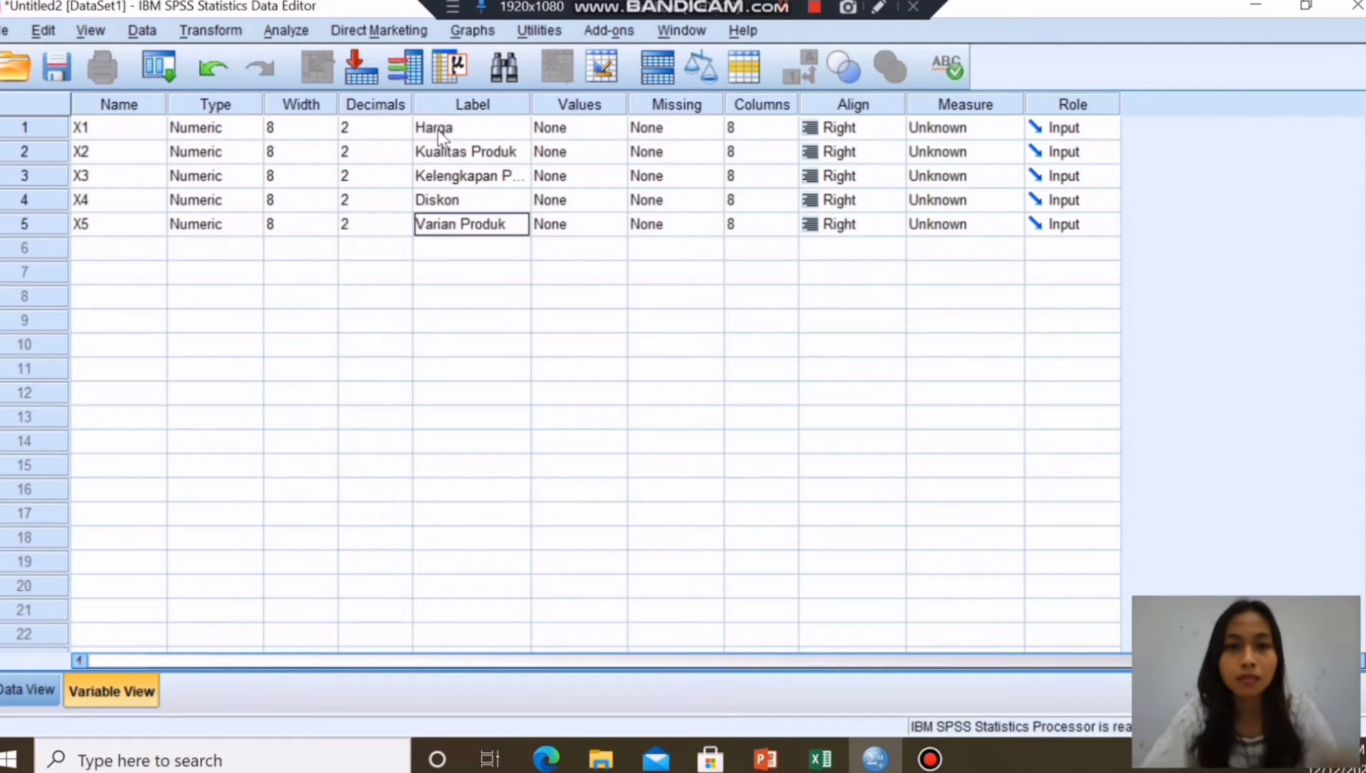
- Set the number of decimals to 0 for all five variables, X1 to X5
click(358, 131)
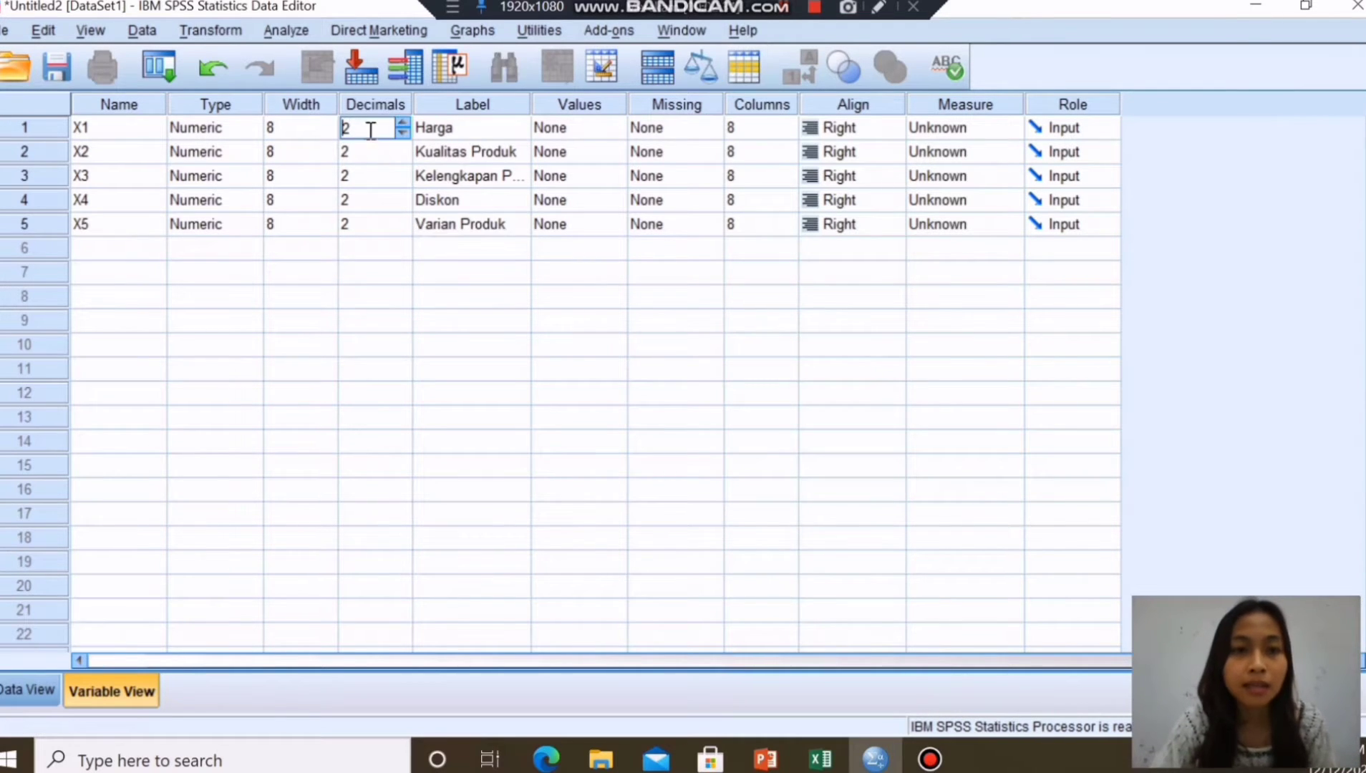
click(399, 133)
click(400, 133)
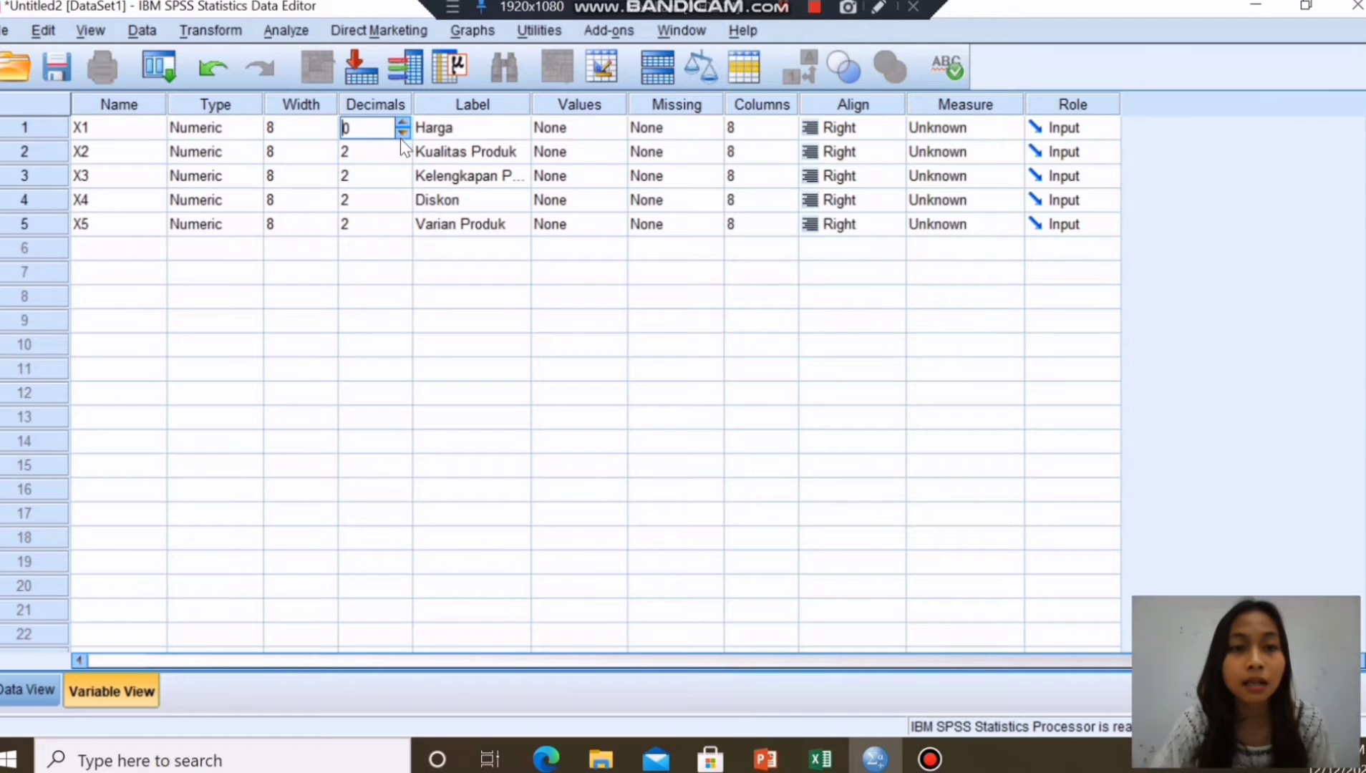
click(401, 157)
click(400, 159)
click(400, 161)
click(400, 181)
click(401, 182)
click(400, 184)
click(400, 204)
click(401, 206)
click(400, 206)
click(401, 230)
click(400, 230)
click(400, 230)
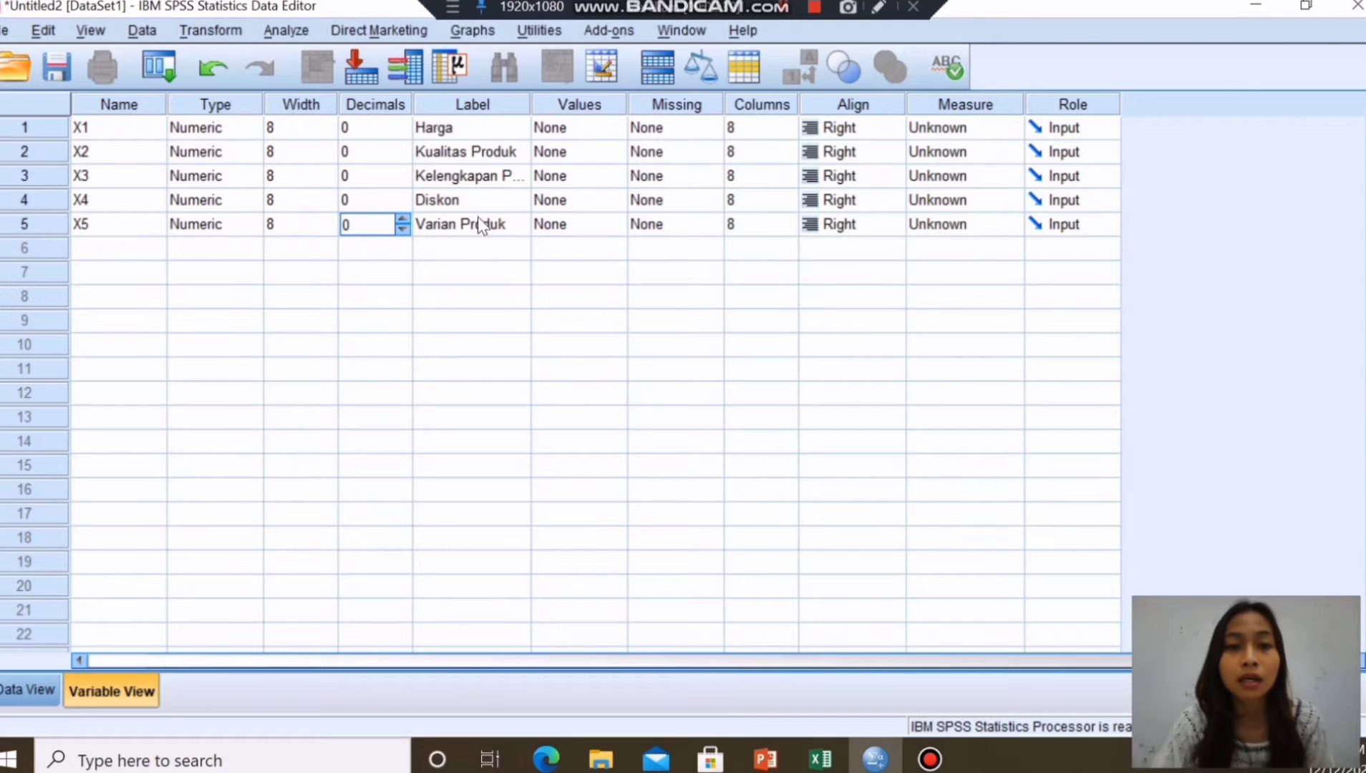
- Set the measurement level of all five variables, X1 to X5, to Scale
click(948, 129)
click(955, 152)
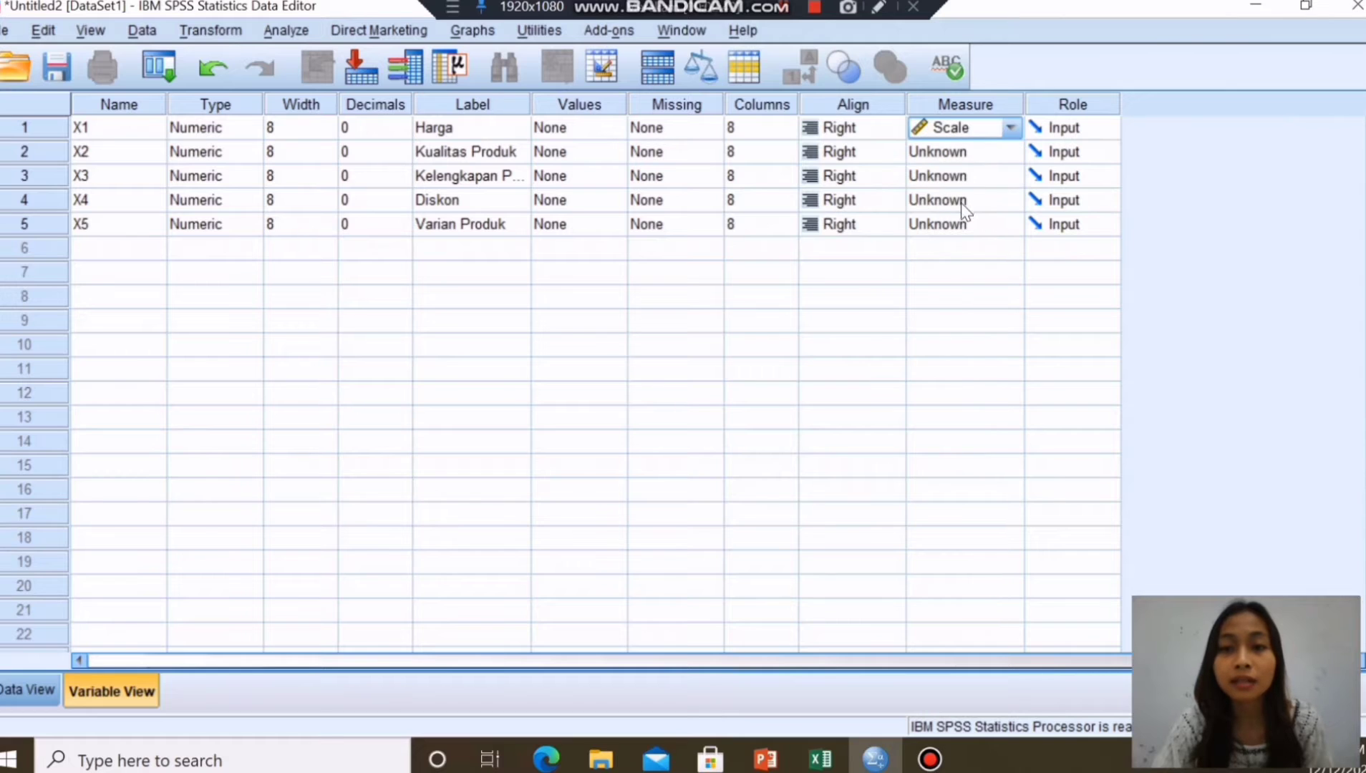
click(934, 153)
click(934, 175)
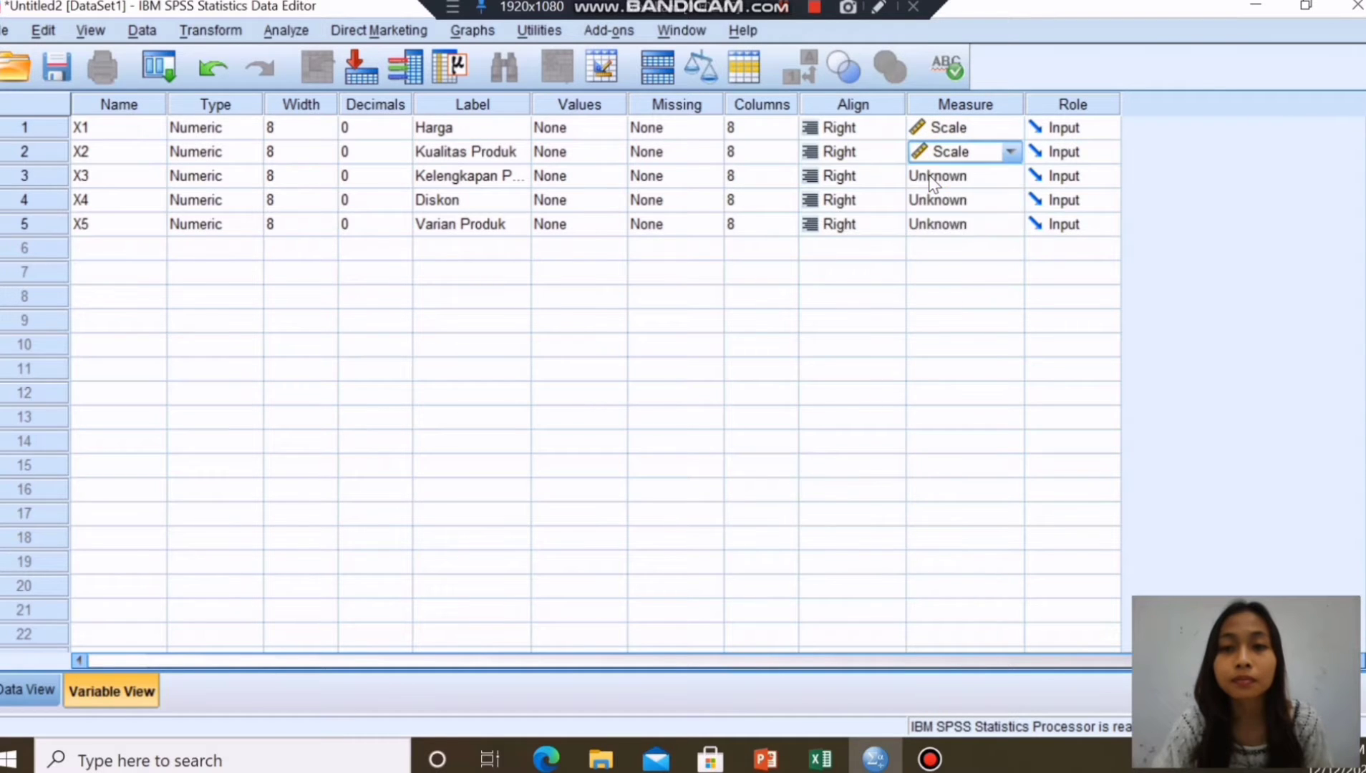
click(935, 177)
click(942, 200)
click(946, 204)
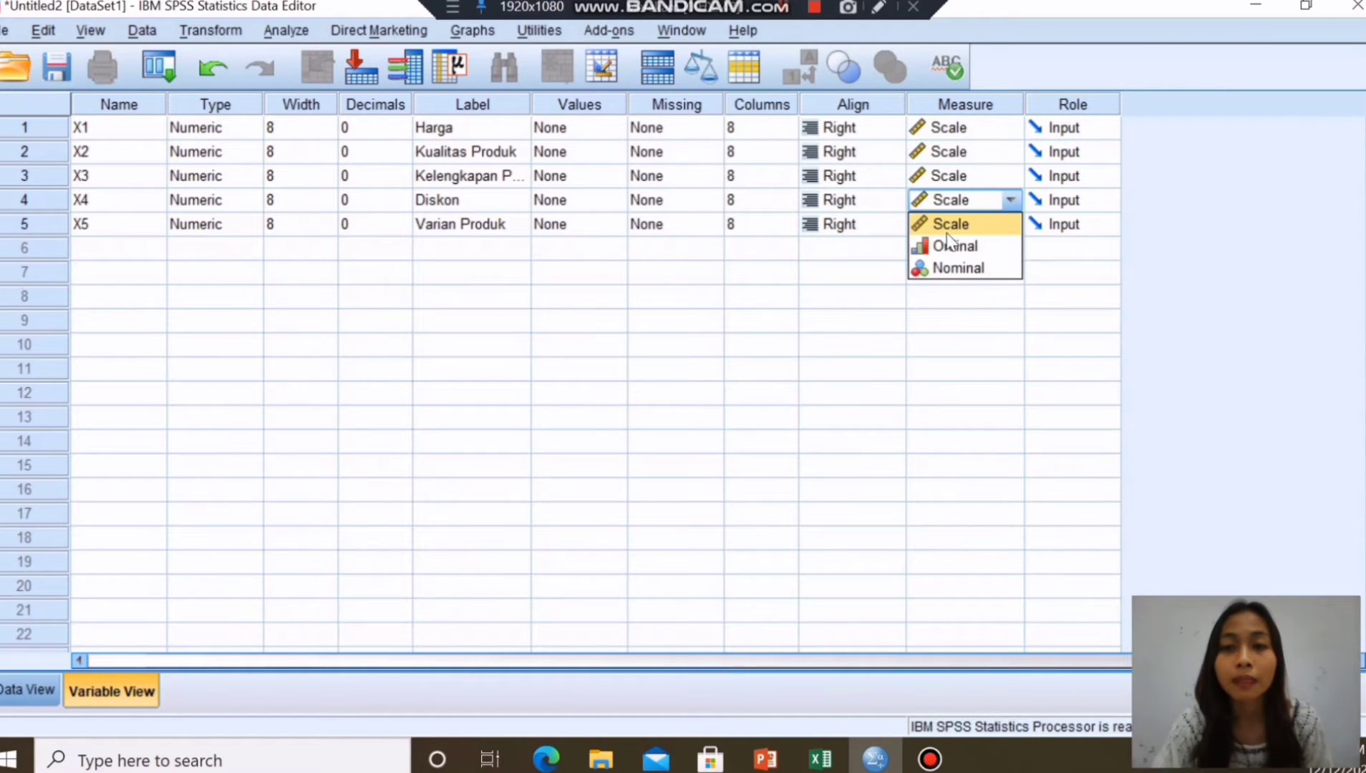
click(946, 226)
click(951, 229)
click(956, 247)
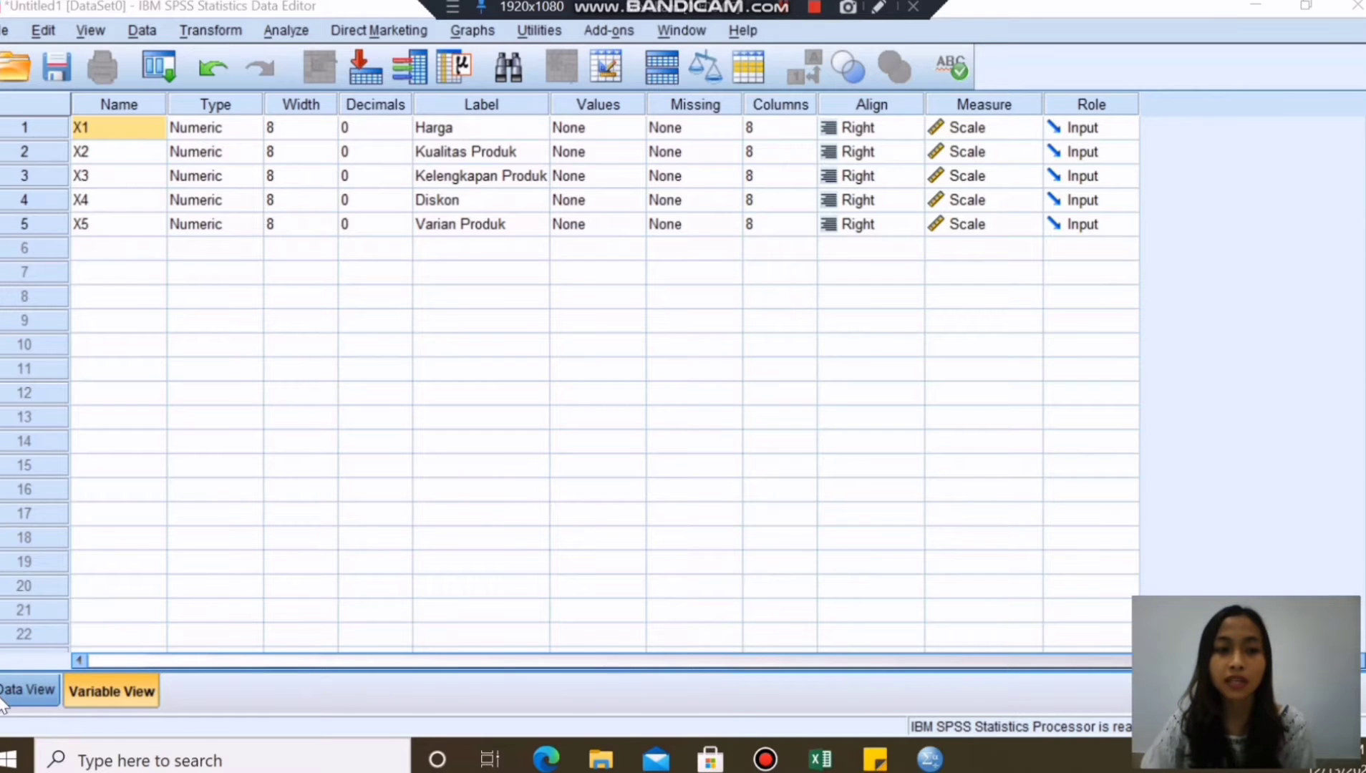
- Paste the x1 to x5 values already copied in the Excel sheet into the SPSS data grid, starting at row 1 of X1
click(29, 689)
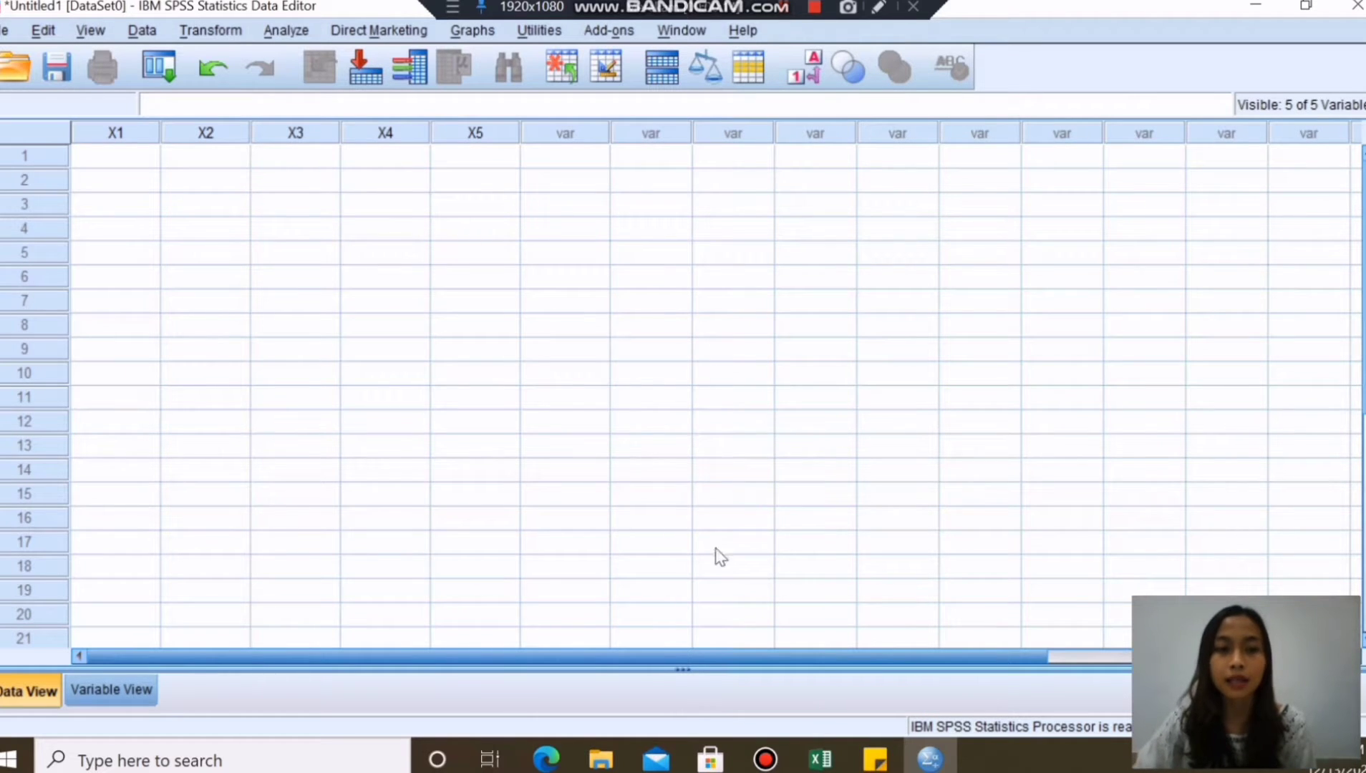
click(816, 758)
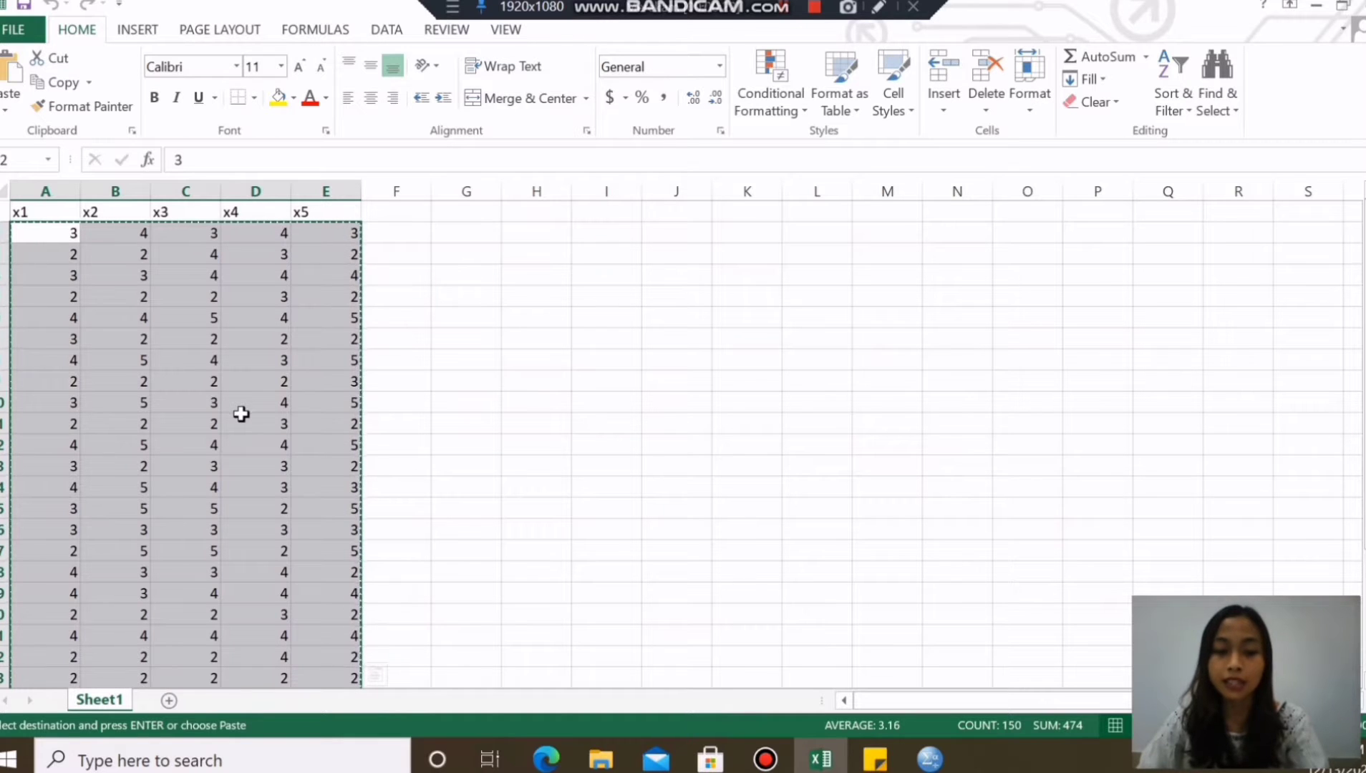
click(929, 759)
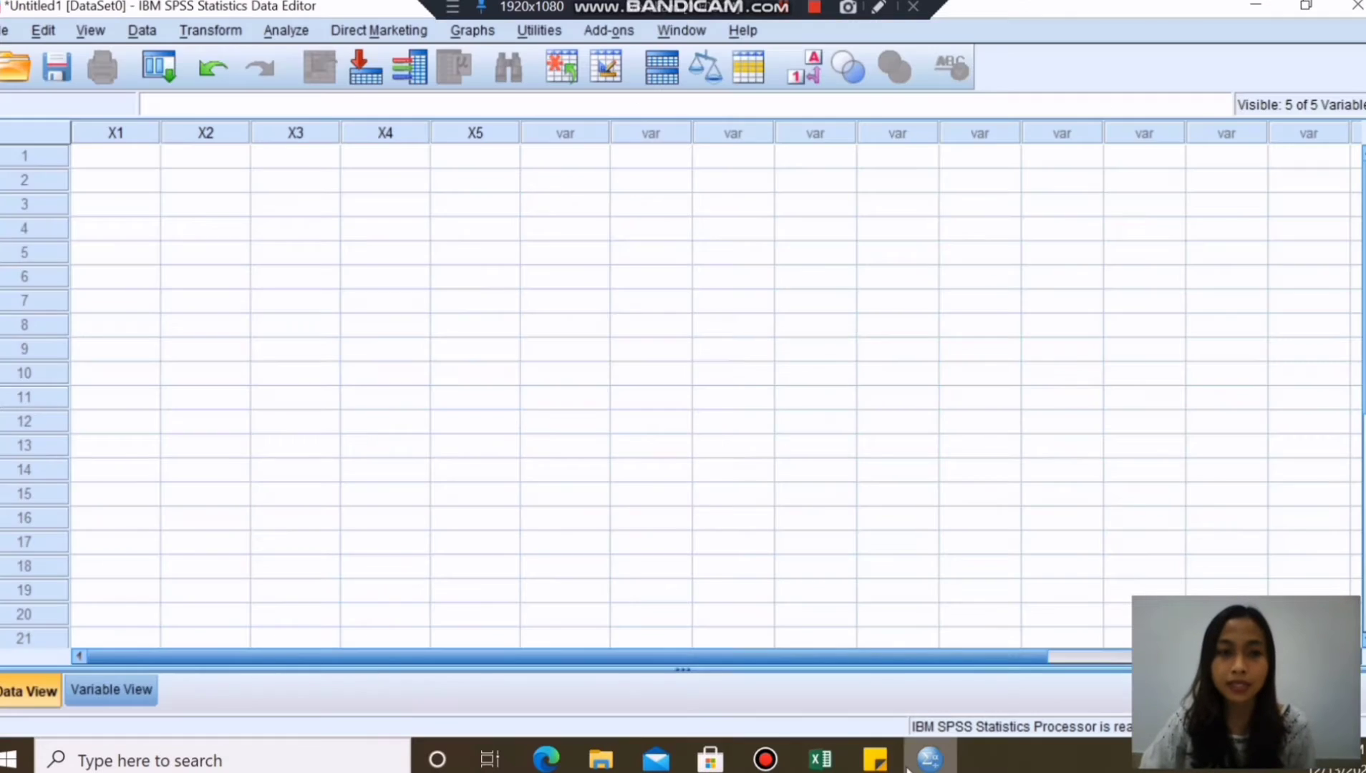
click(127, 157)
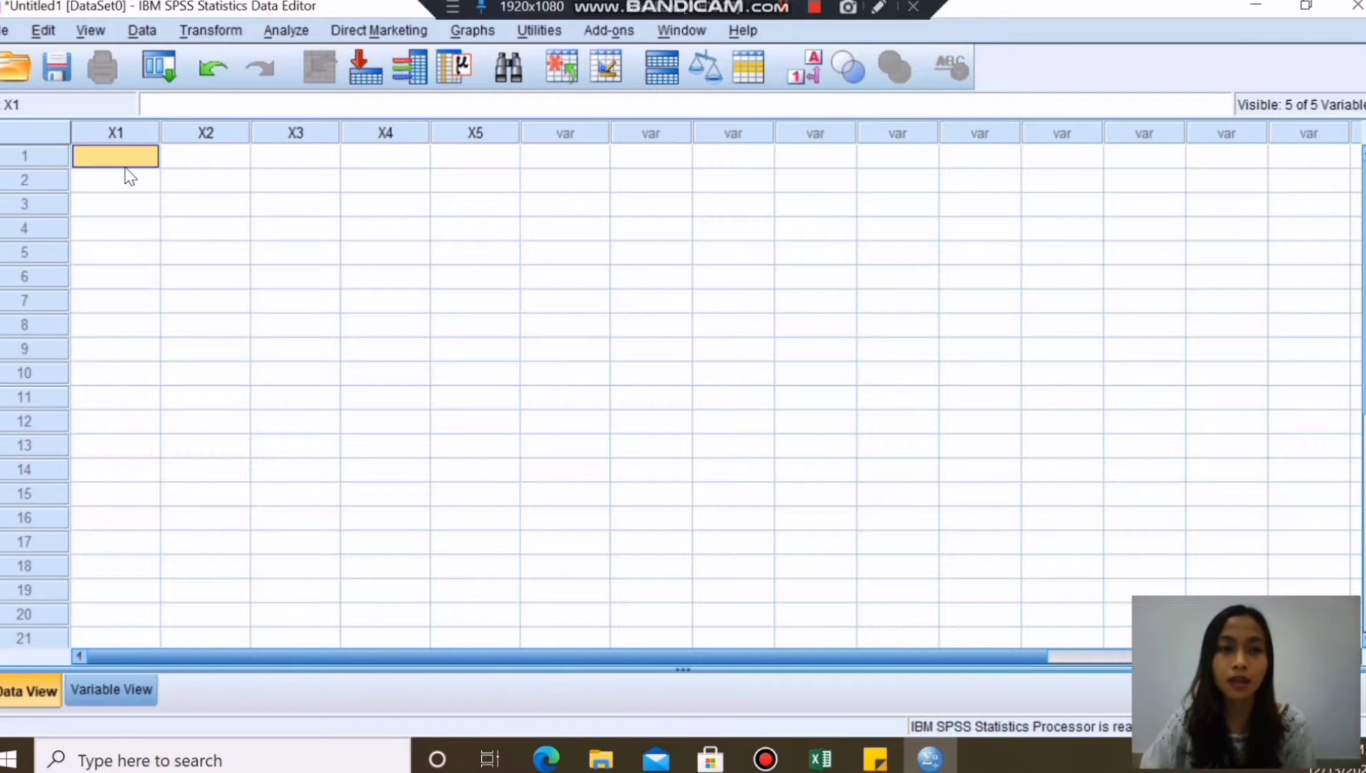
key(ctrl+v)
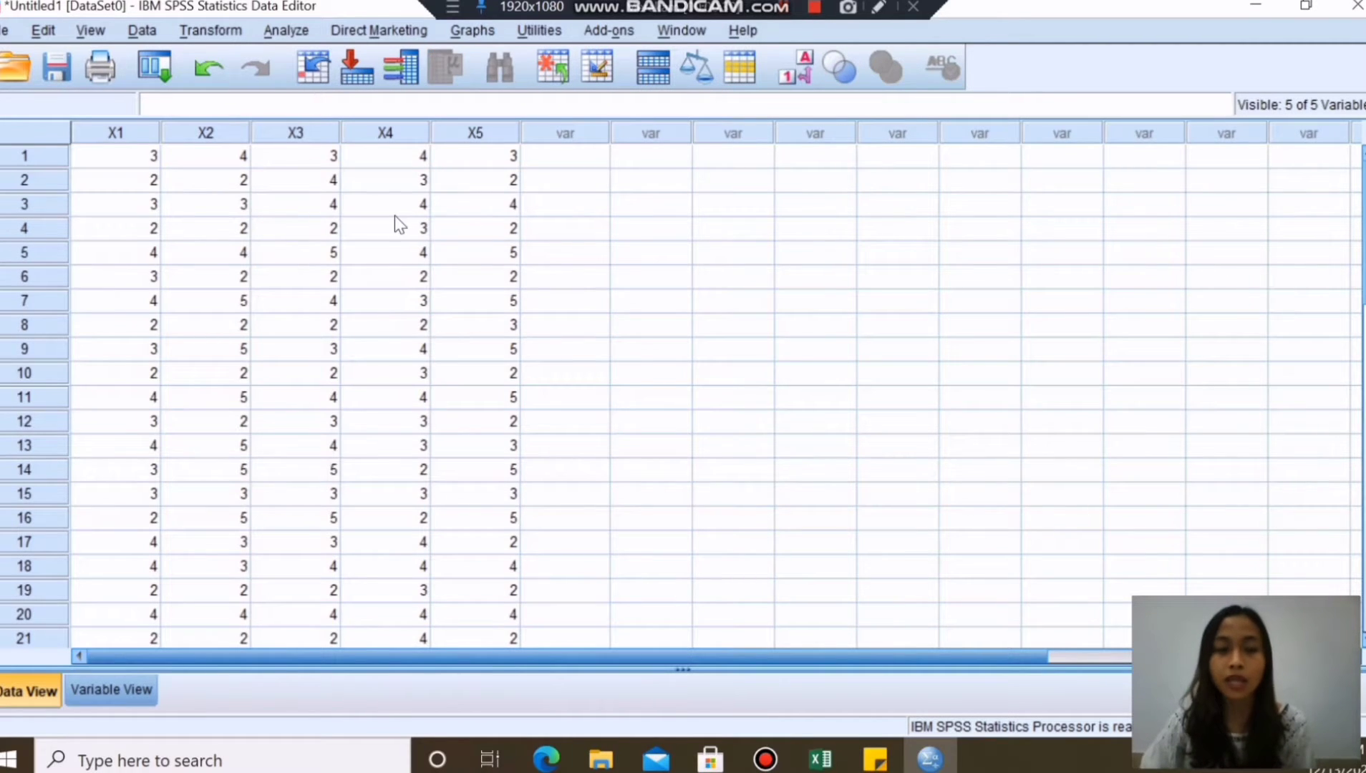
scroll(383, 371, down, 2)
scroll(23, 422, down, 4)
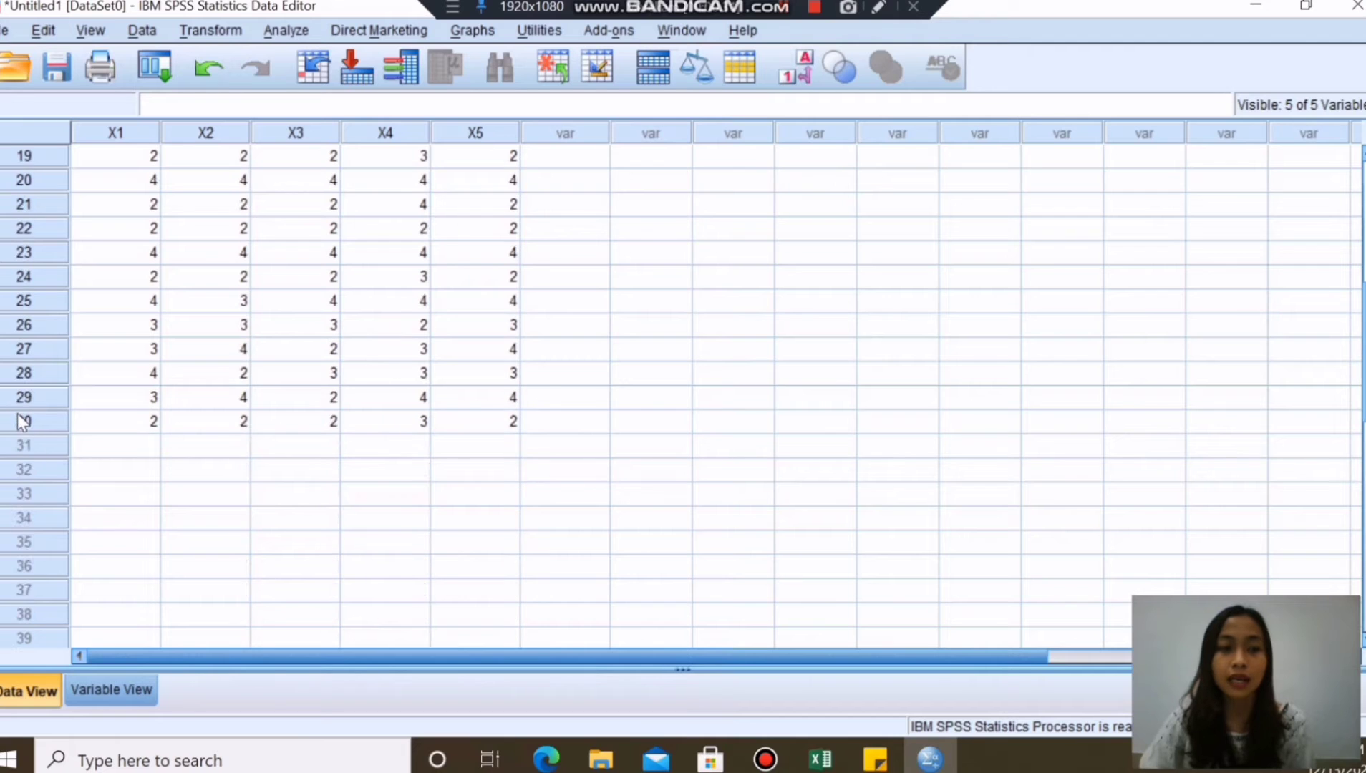
- Start a Factor Analysis and add all five variables, Harga [X1] through Varian Produk [X5], as analysis variables
scroll(549, 392, up, 6)
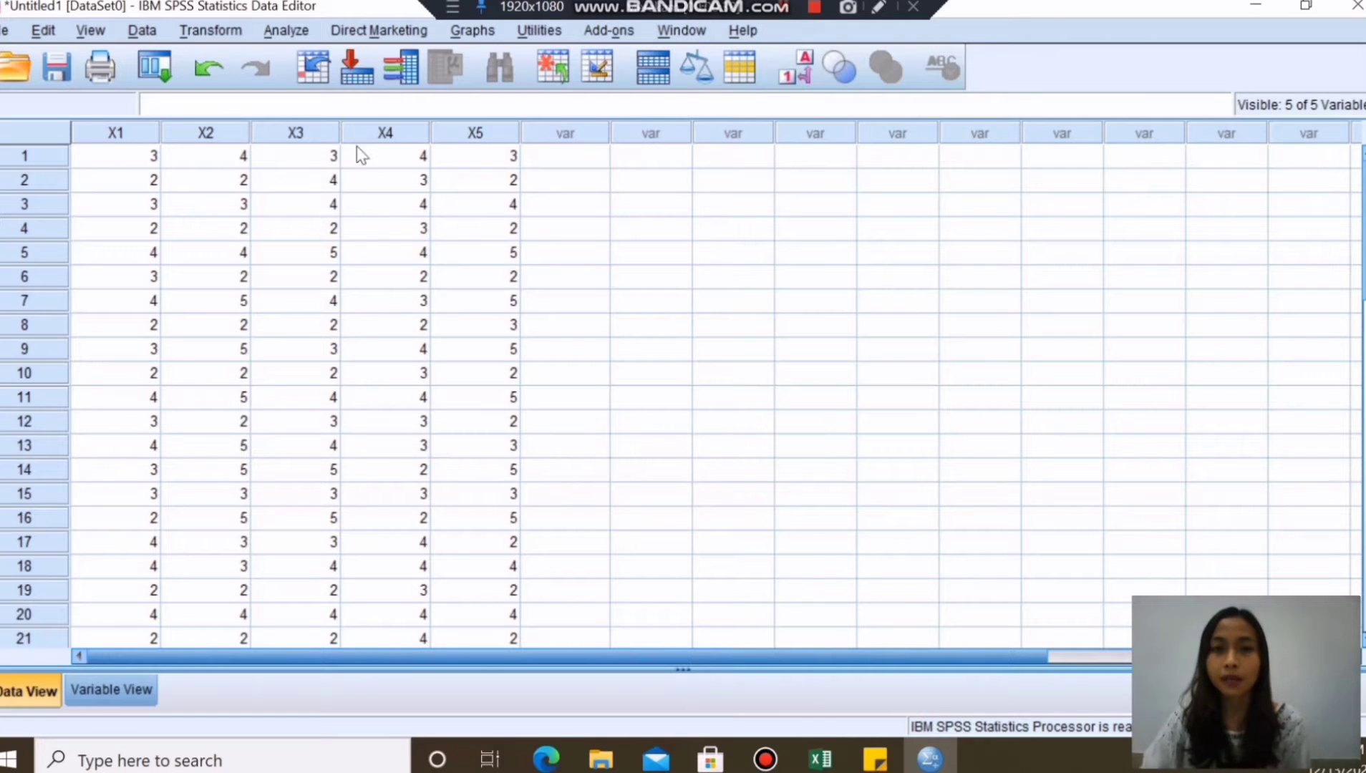
click(303, 22)
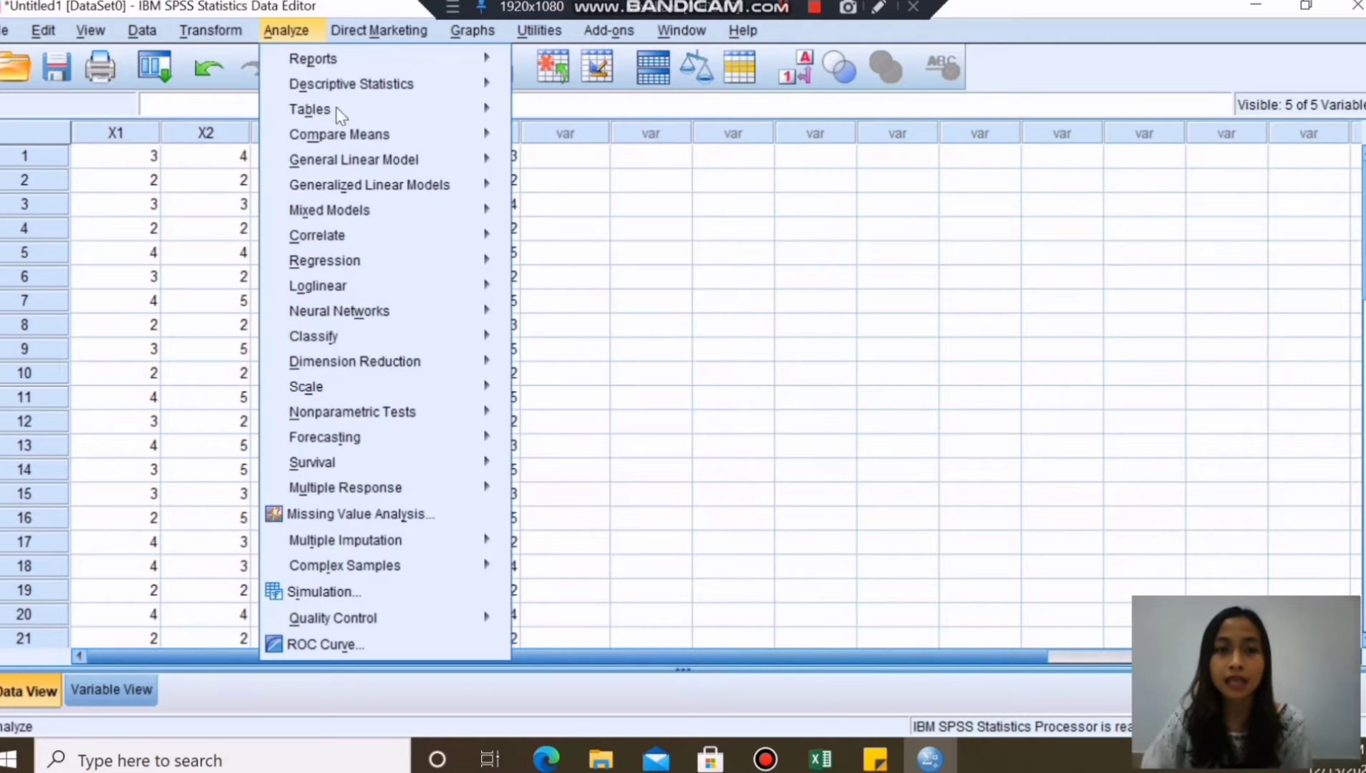
mouse_move(392, 375)
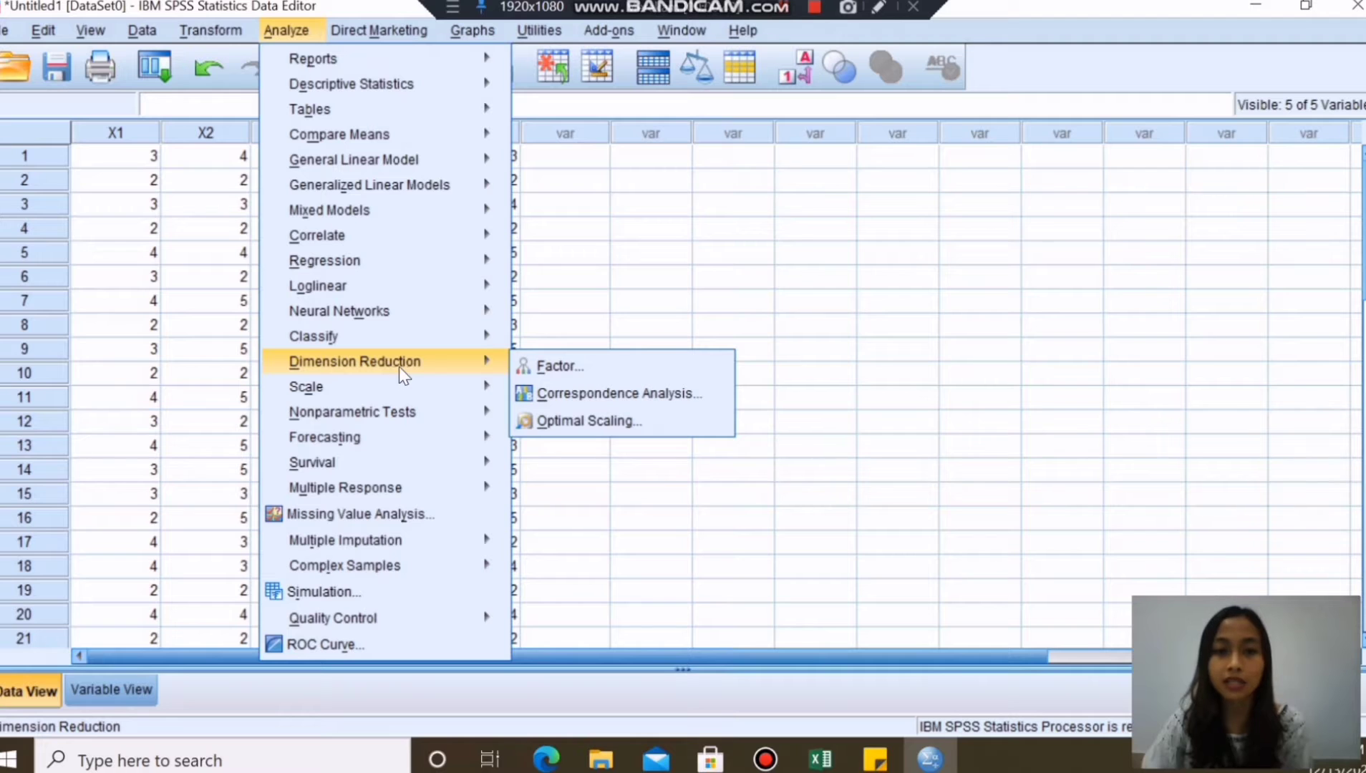
click(533, 365)
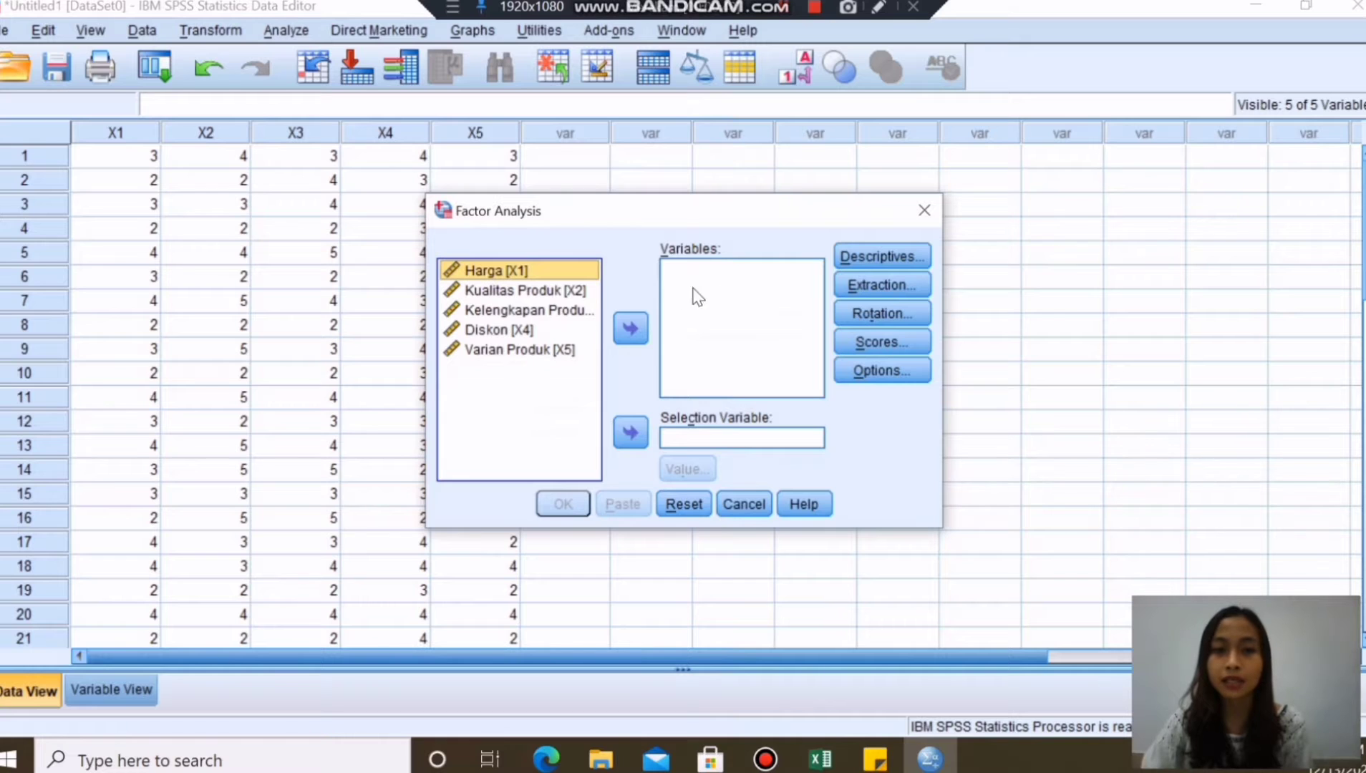
click(629, 328)
click(628, 328)
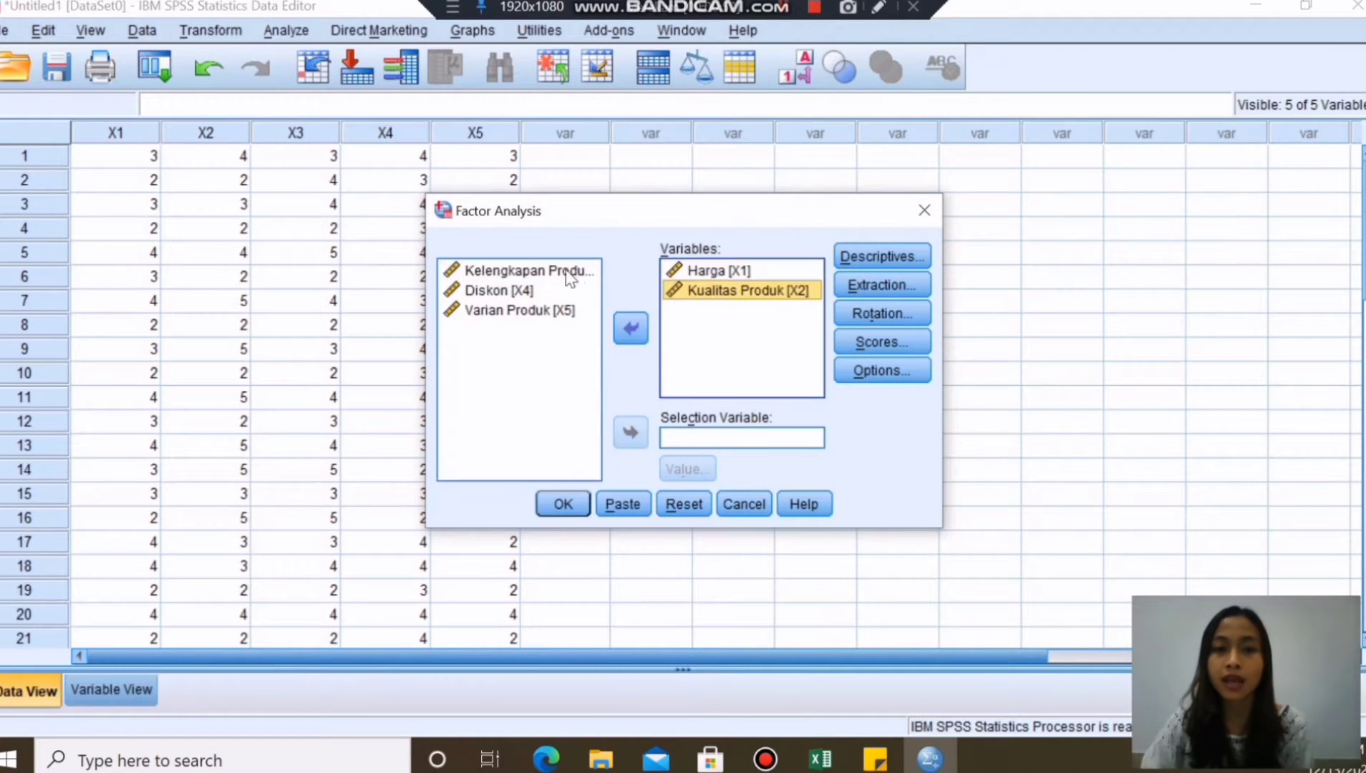
click(630, 328)
click(509, 270)
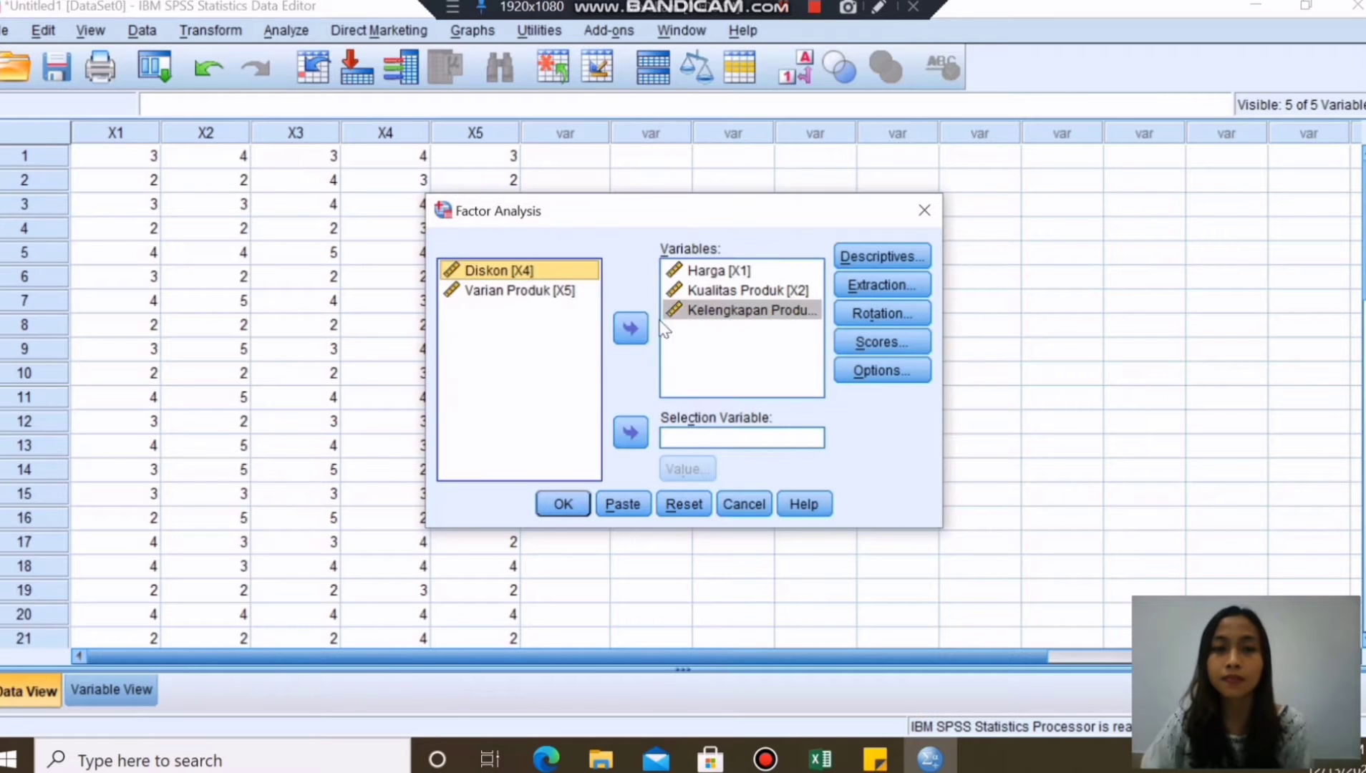
click(630, 328)
click(569, 289)
click(620, 315)
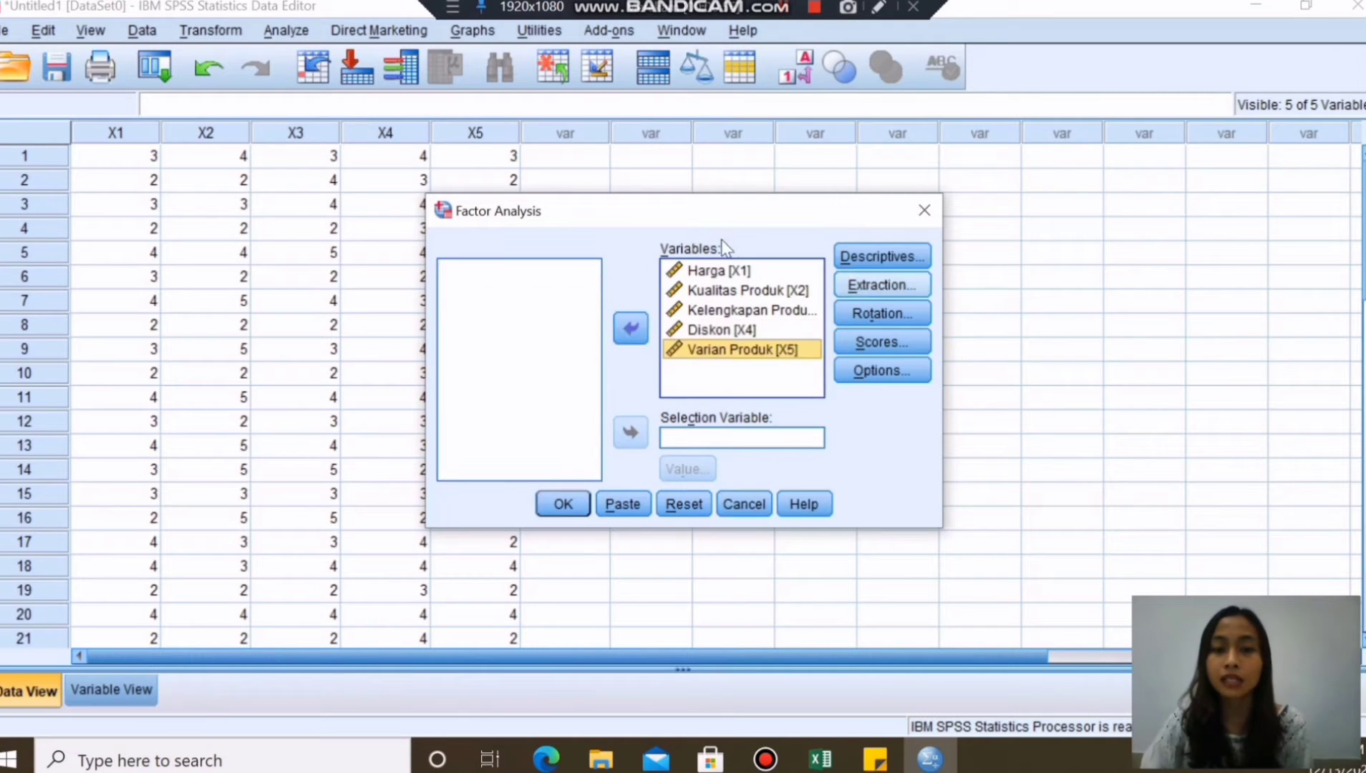
- In the factor analysis descriptives, enable KMO and Bartlett's test of sphericity and the Anti-image correlation matrix
click(867, 256)
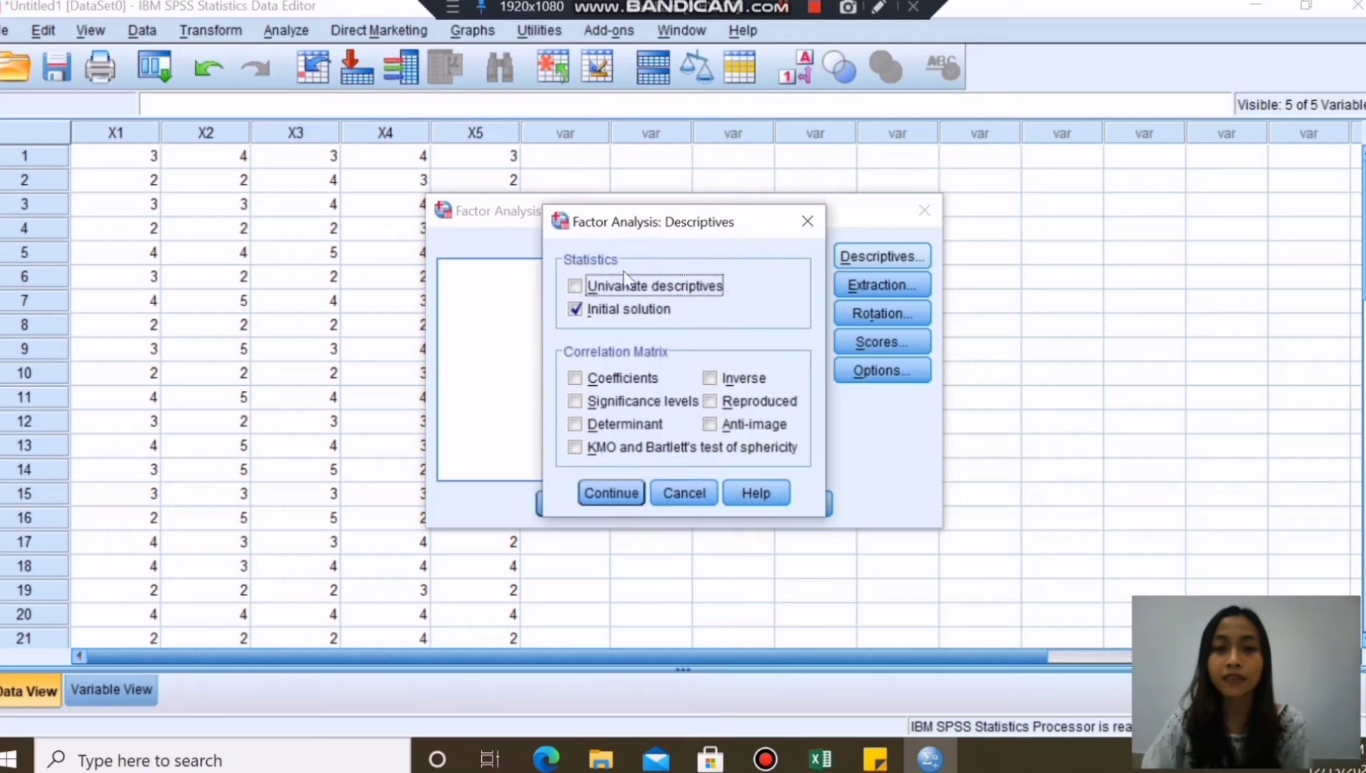
click(582, 447)
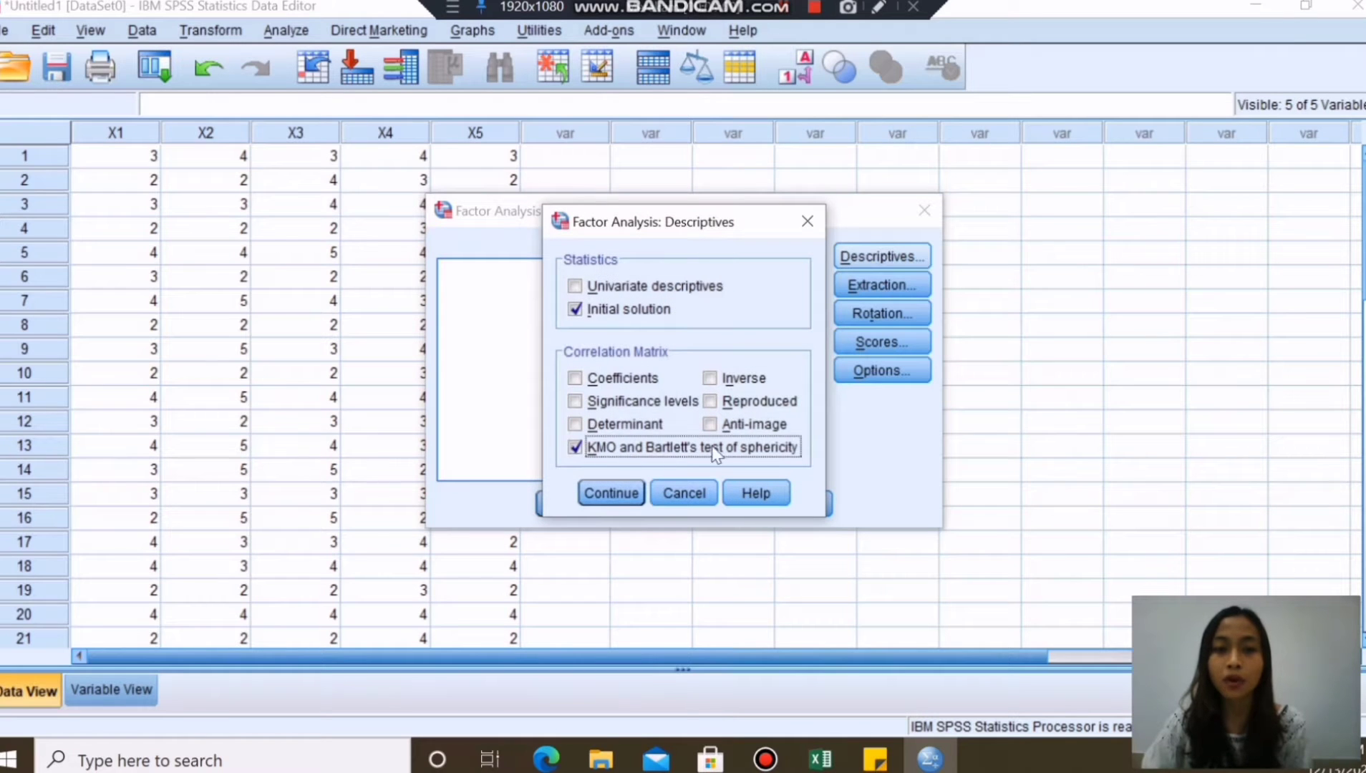
click(713, 424)
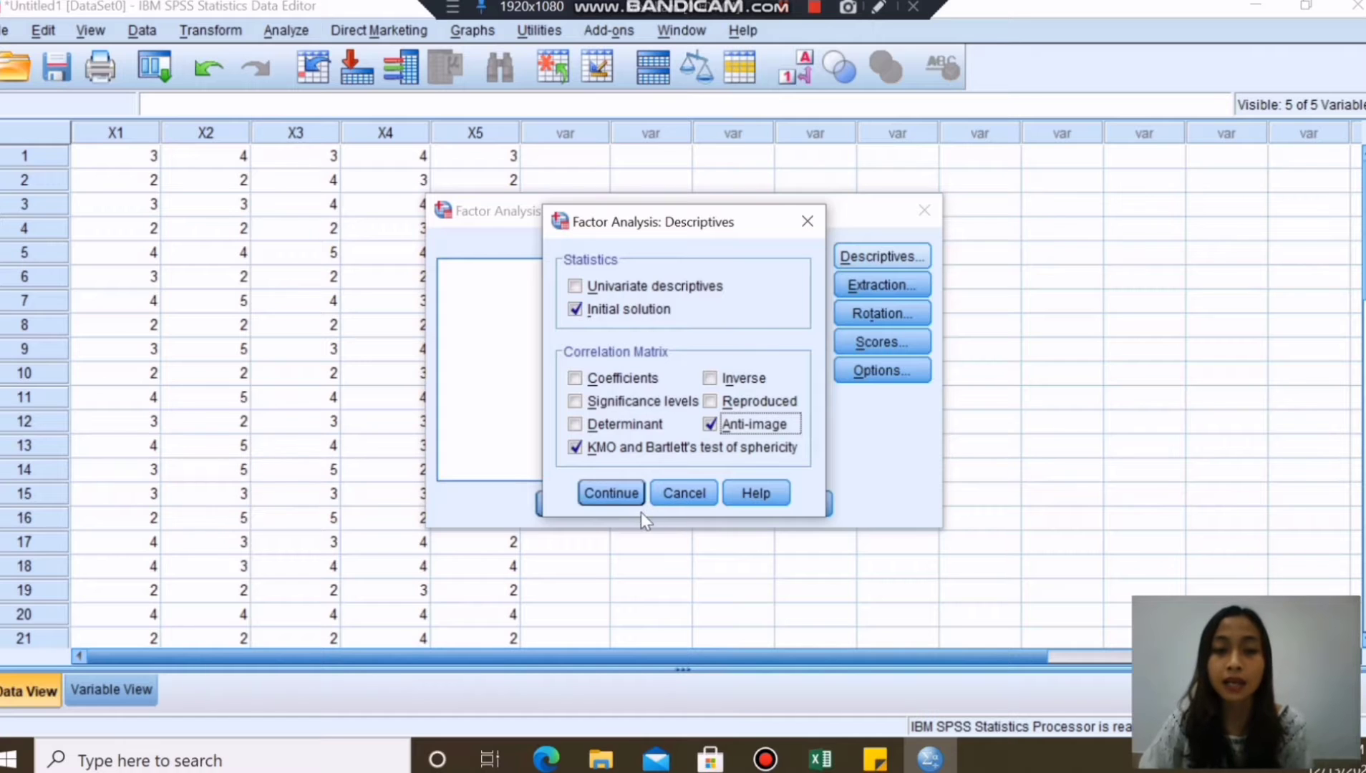
click(623, 498)
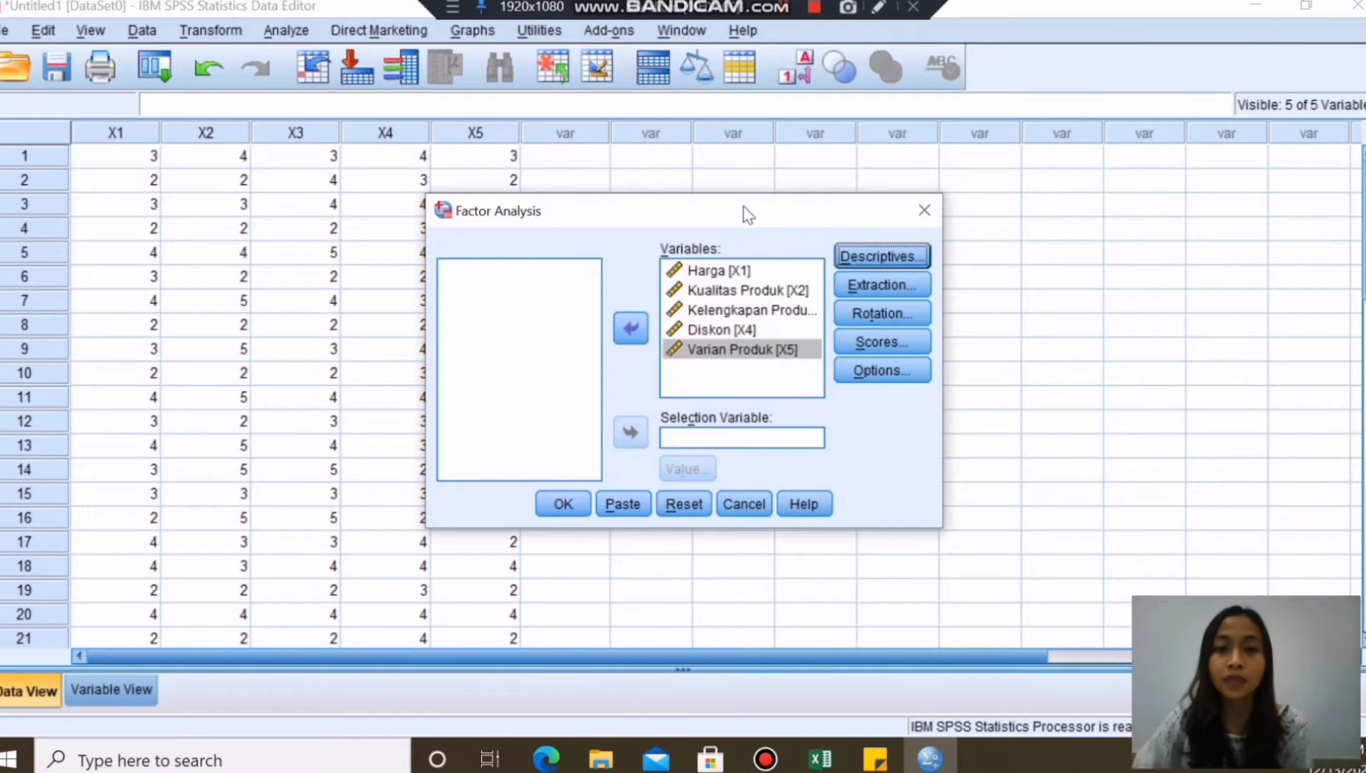
- Add the Scree plot to the extraction output, keeping the Principal components method
click(862, 286)
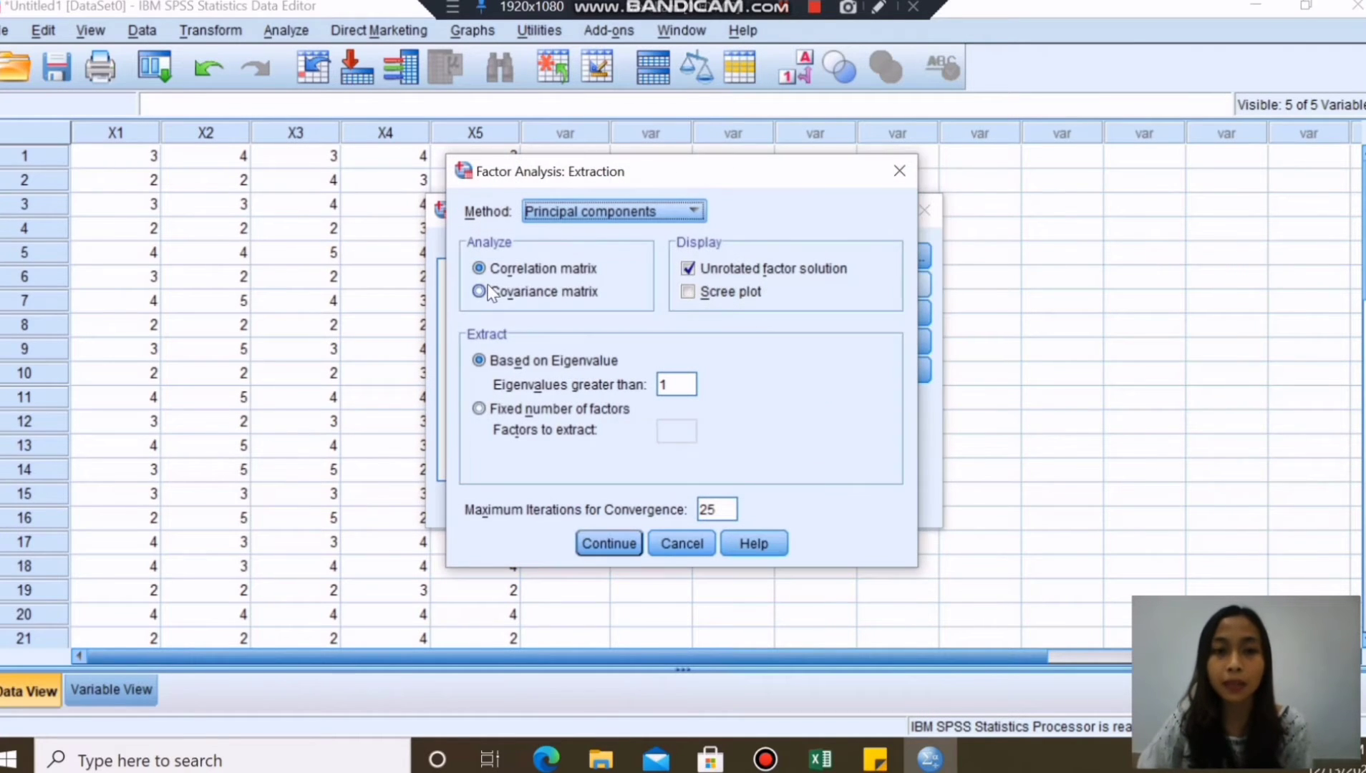
click(709, 292)
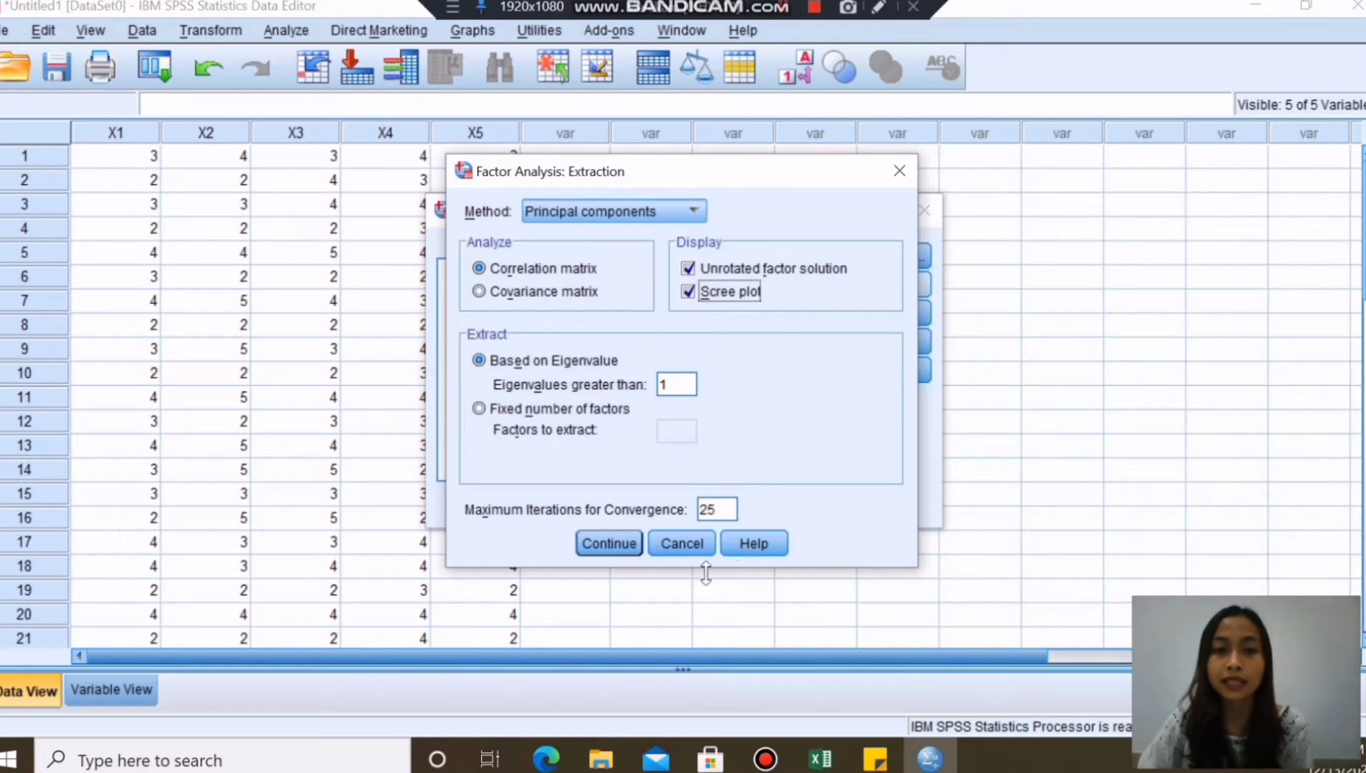
click(632, 547)
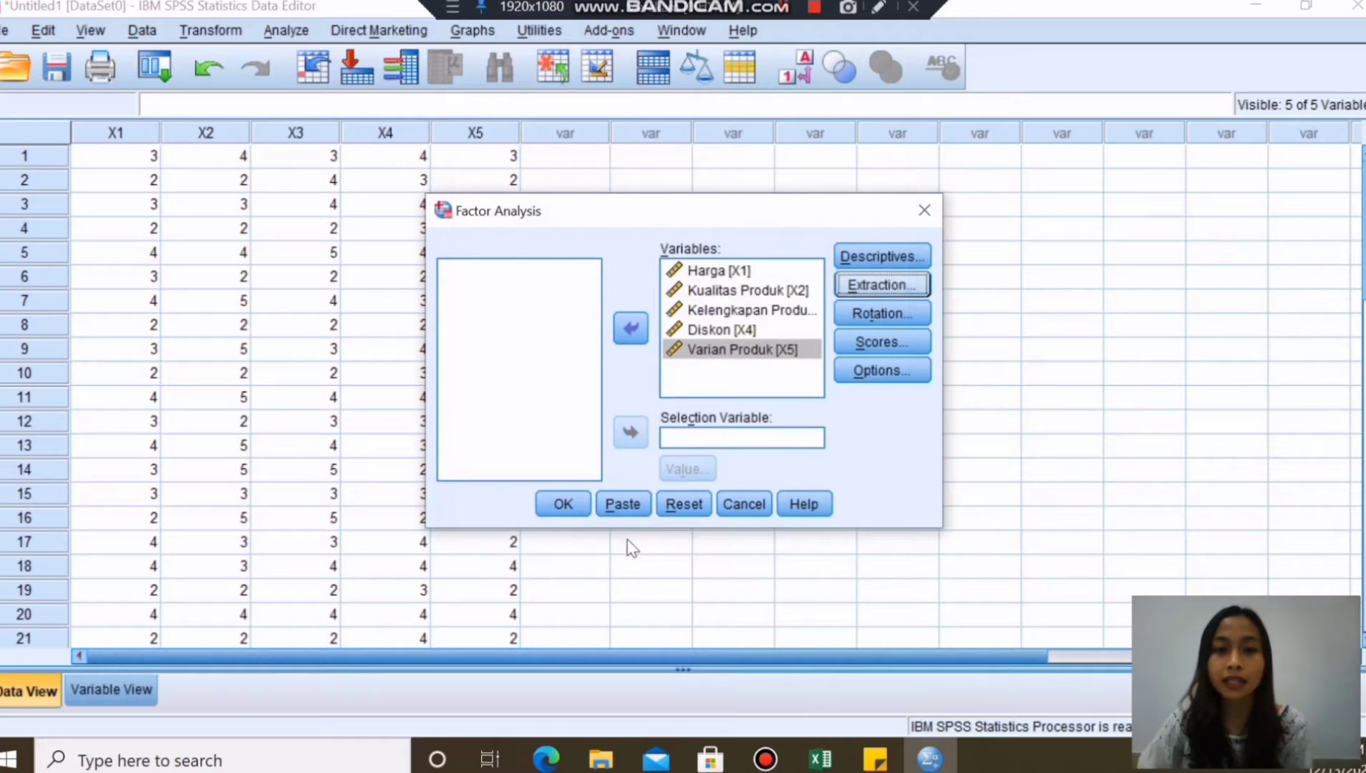
- Set the factor rotation method to Varimax with the rotated solution displayed
click(877, 315)
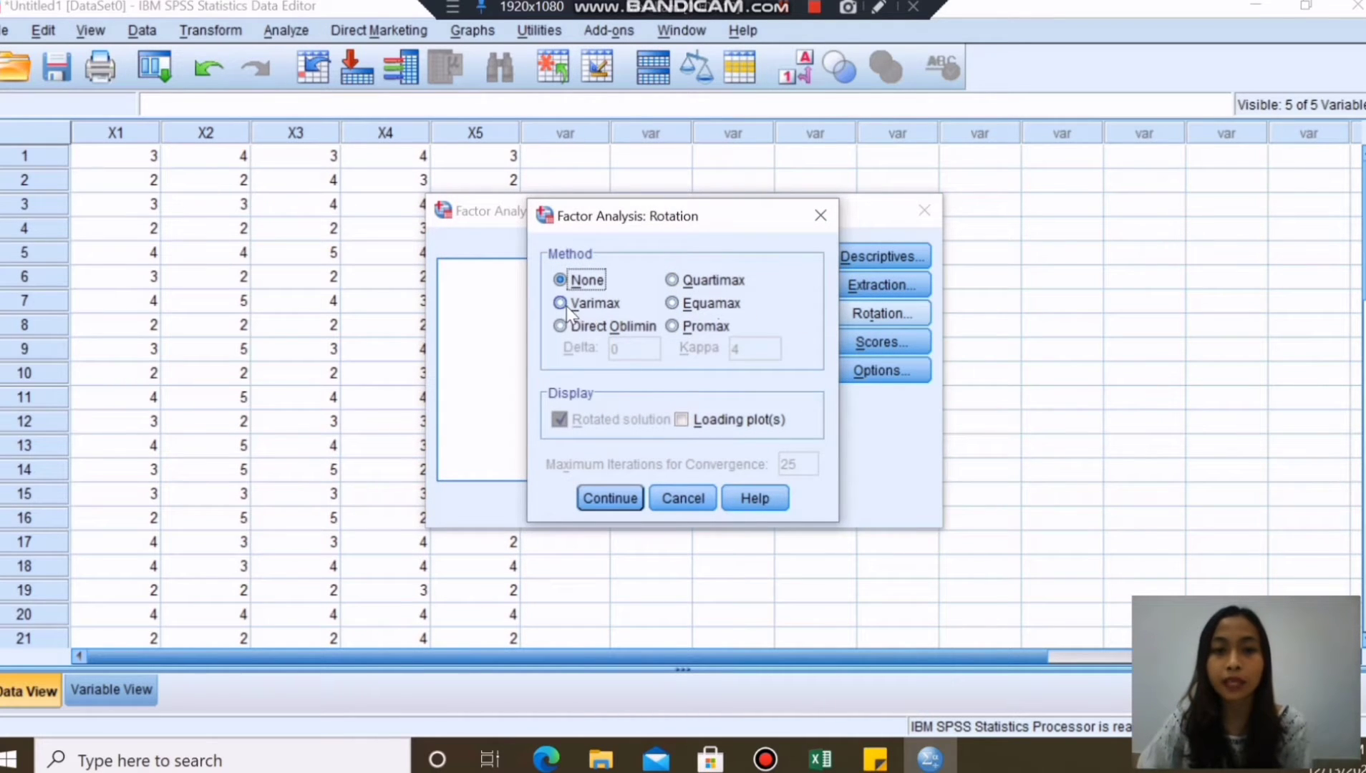
click(591, 304)
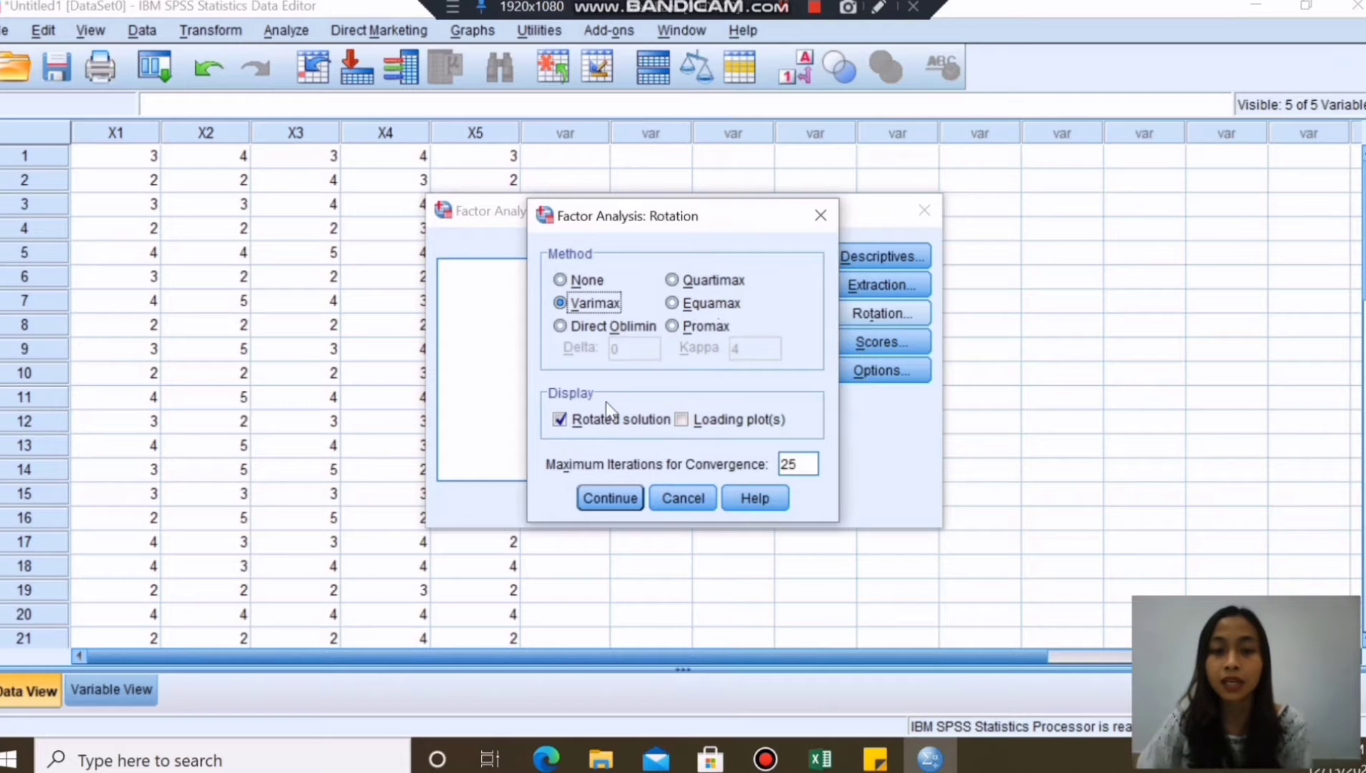
click(620, 501)
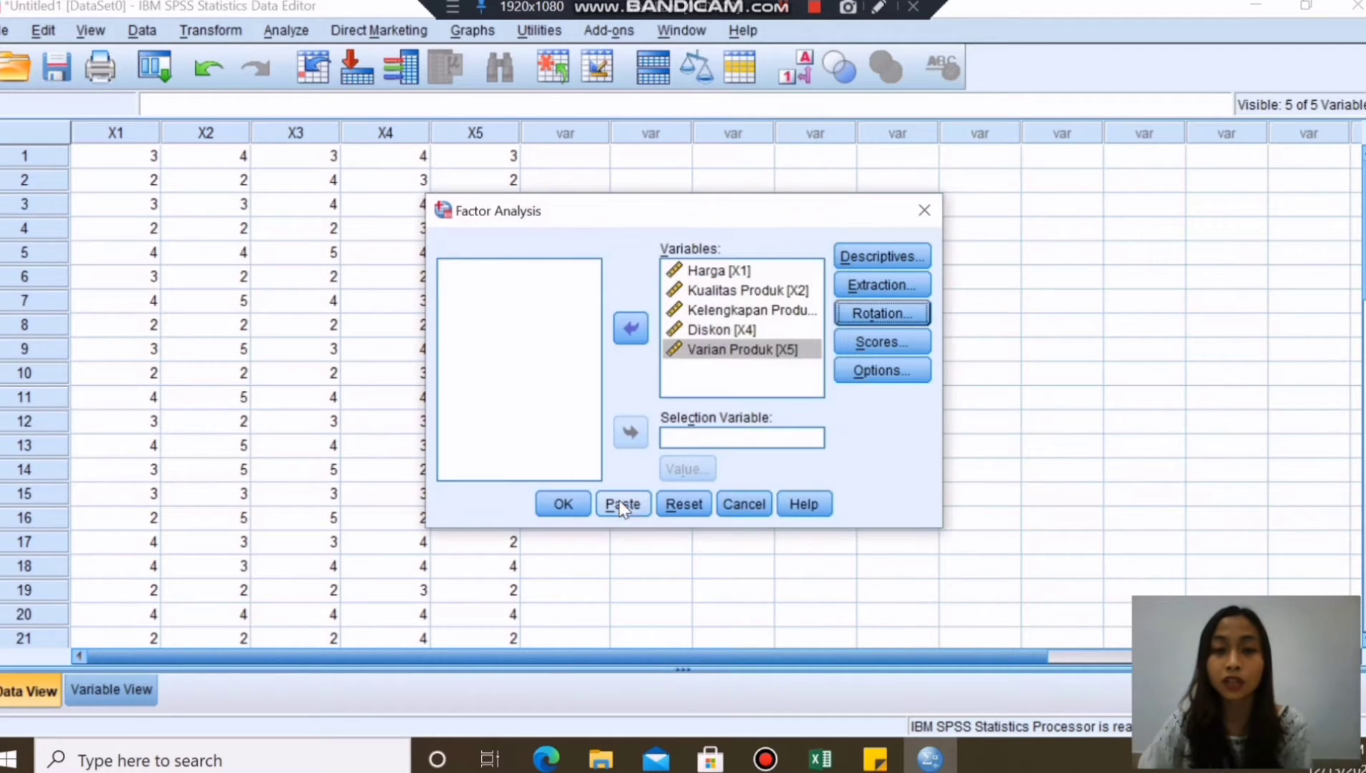
- Save the factor scores as variables using the Regression method and run the factor analysis
click(877, 346)
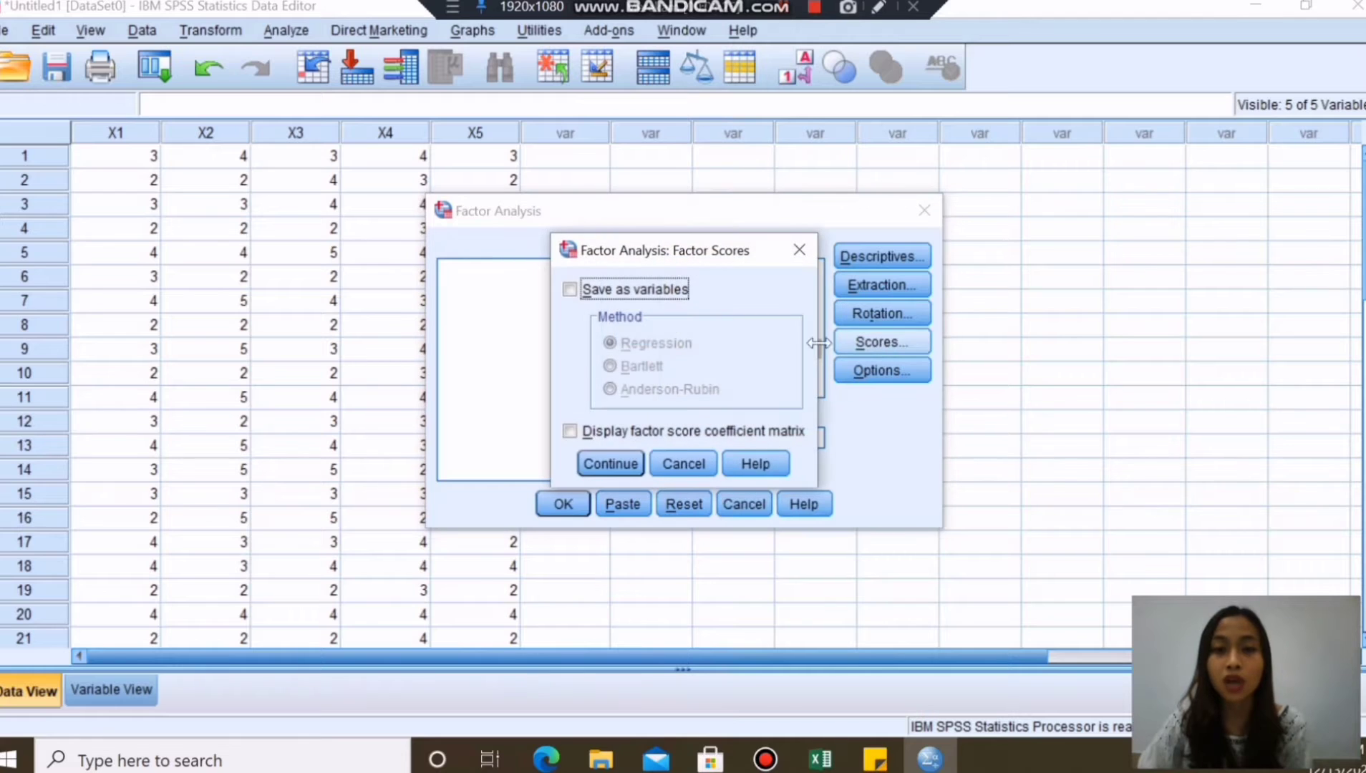
click(583, 289)
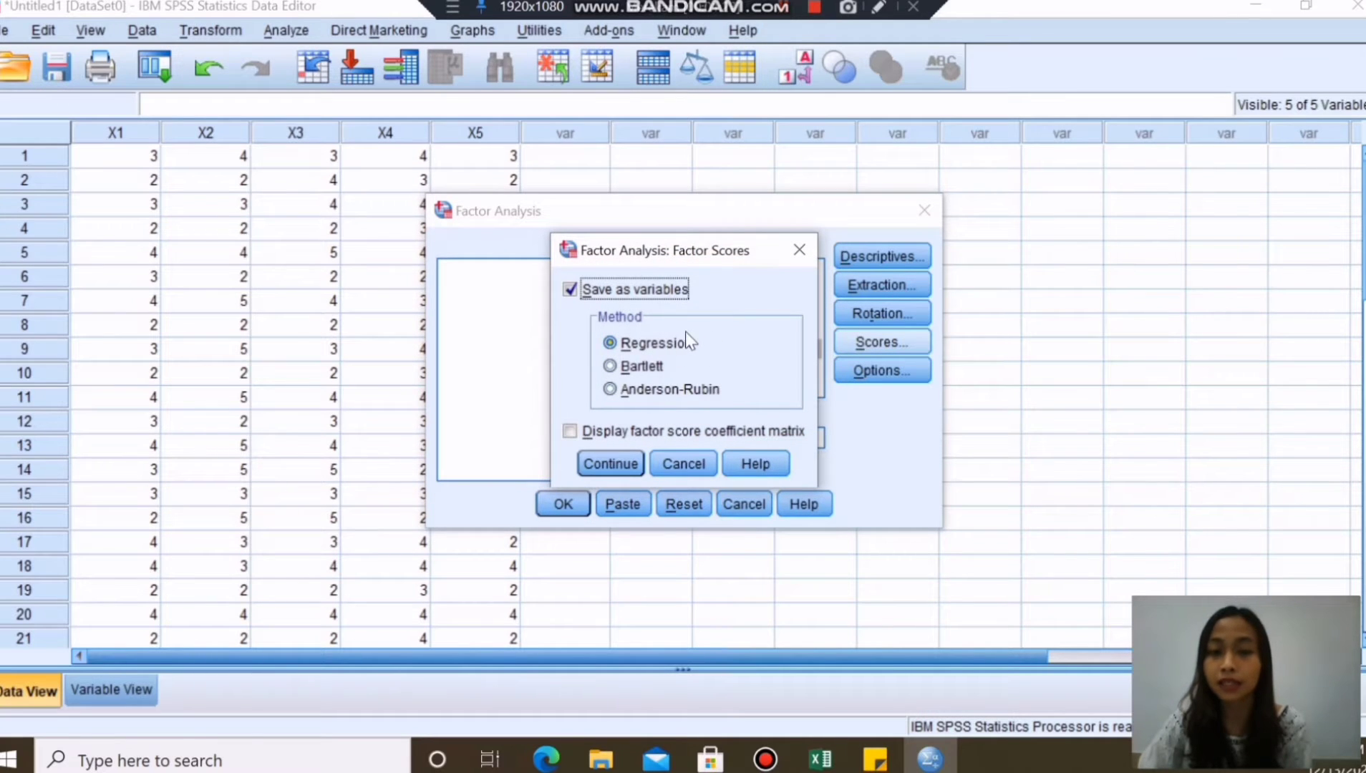
click(618, 464)
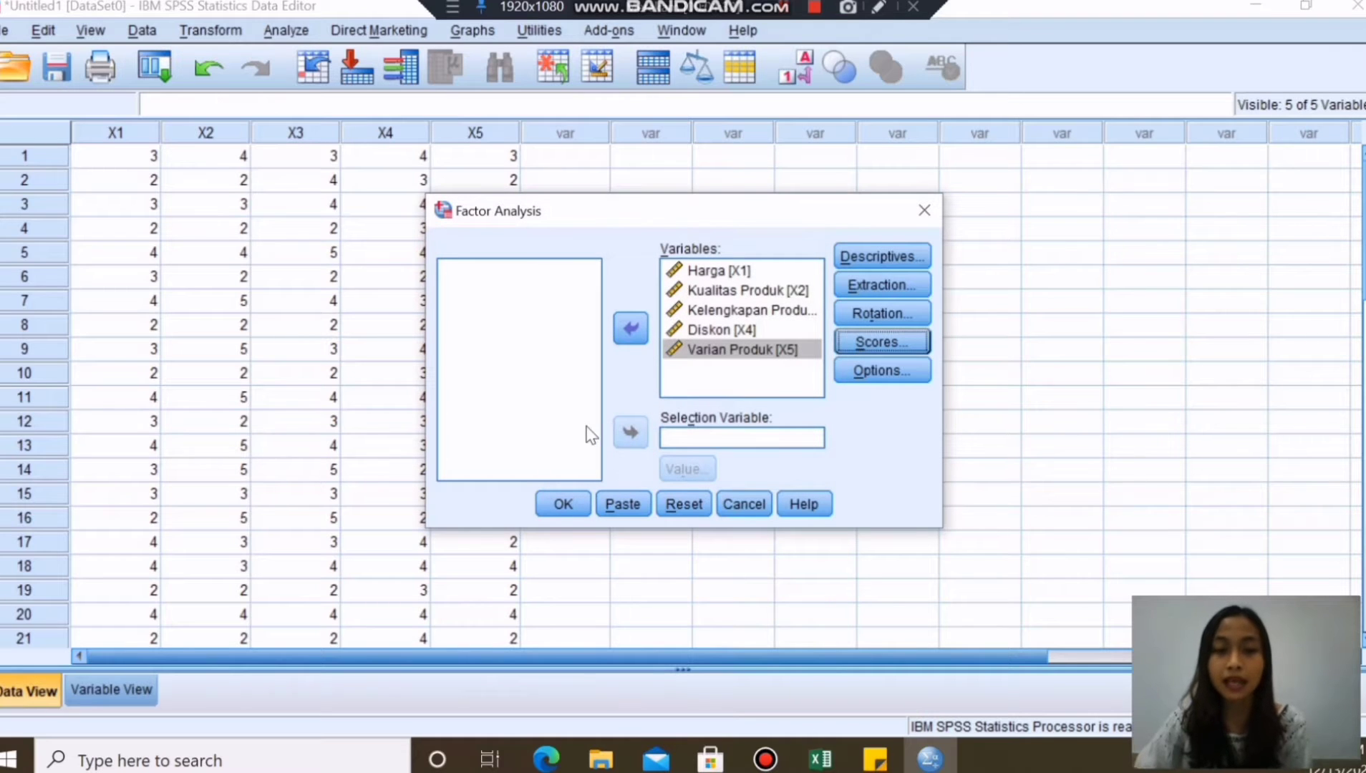
click(557, 510)
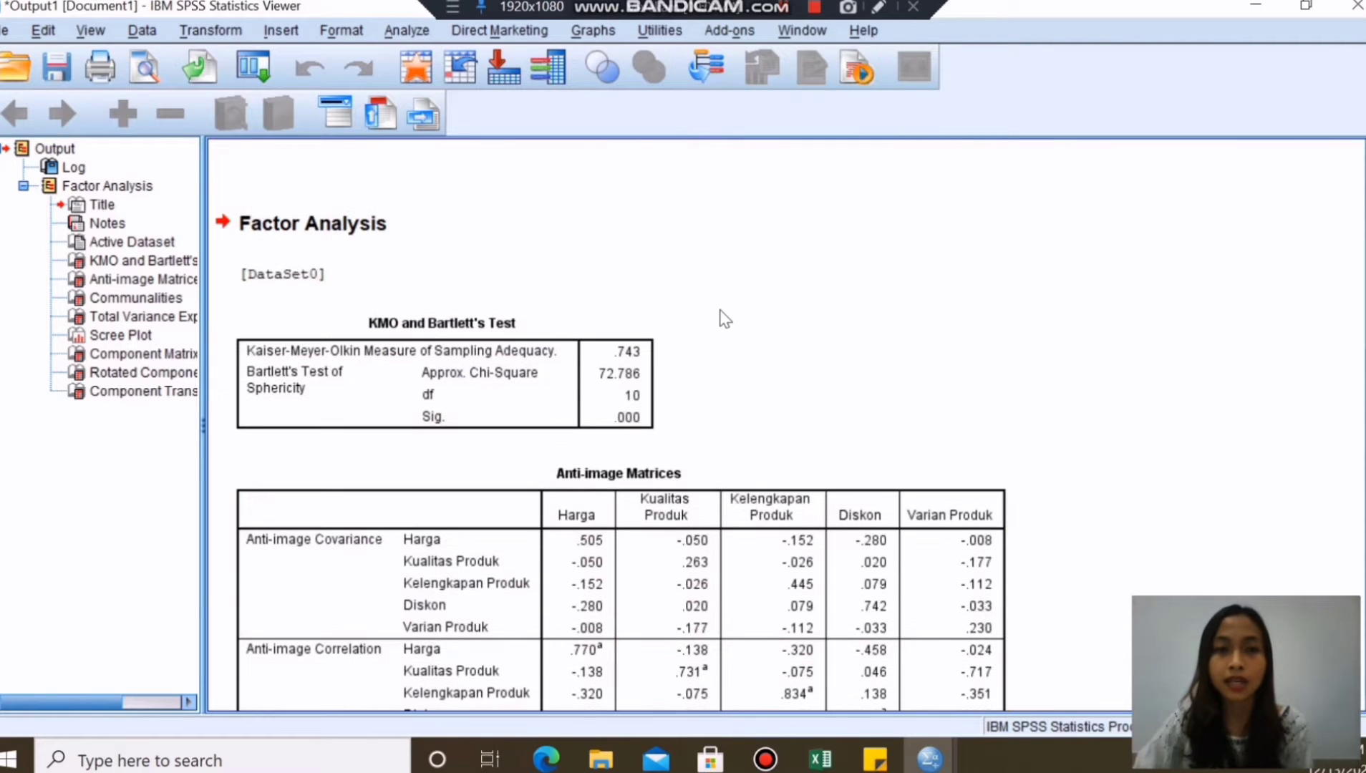
- Bring up the sticky note over the output, widen it slightly, and read its first section against the KMO and Bartlett's Test table
key(alt+Tab)
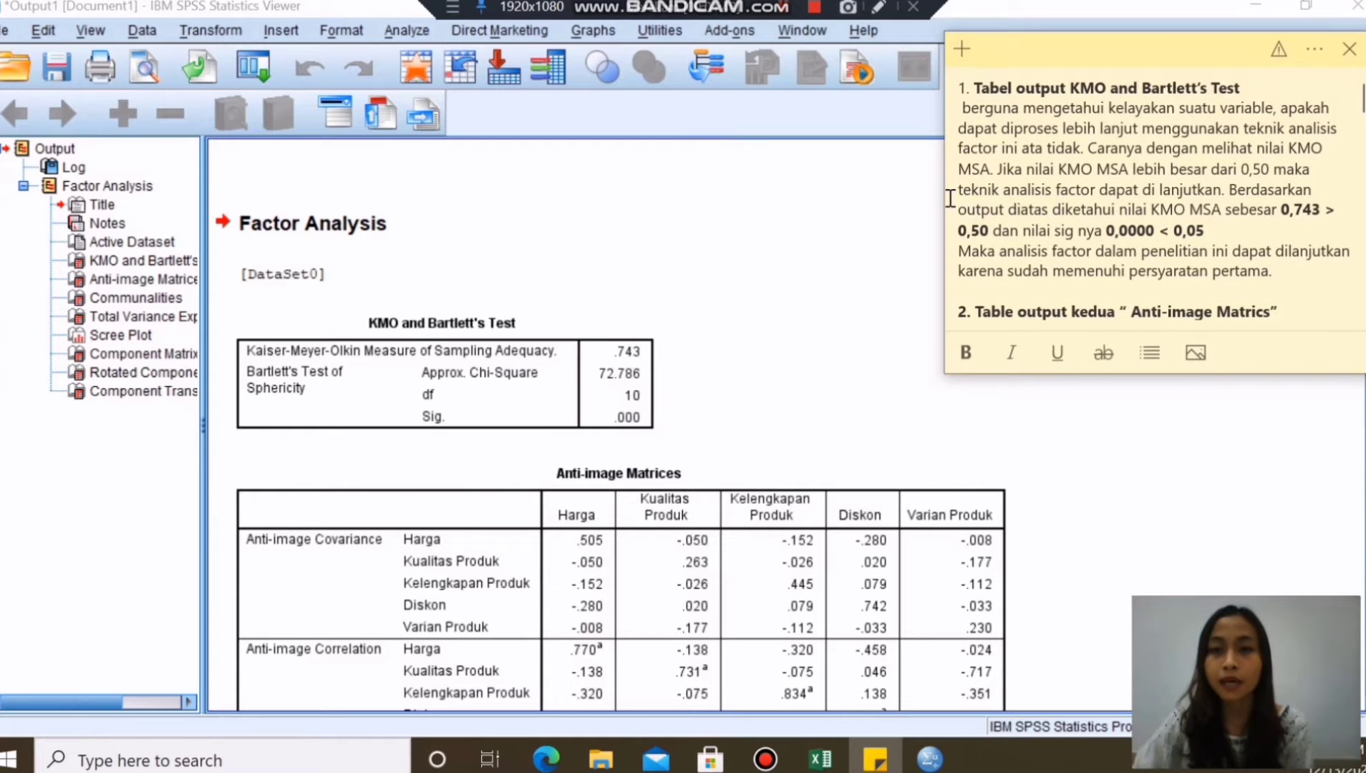
drag(945, 198, 905, 197)
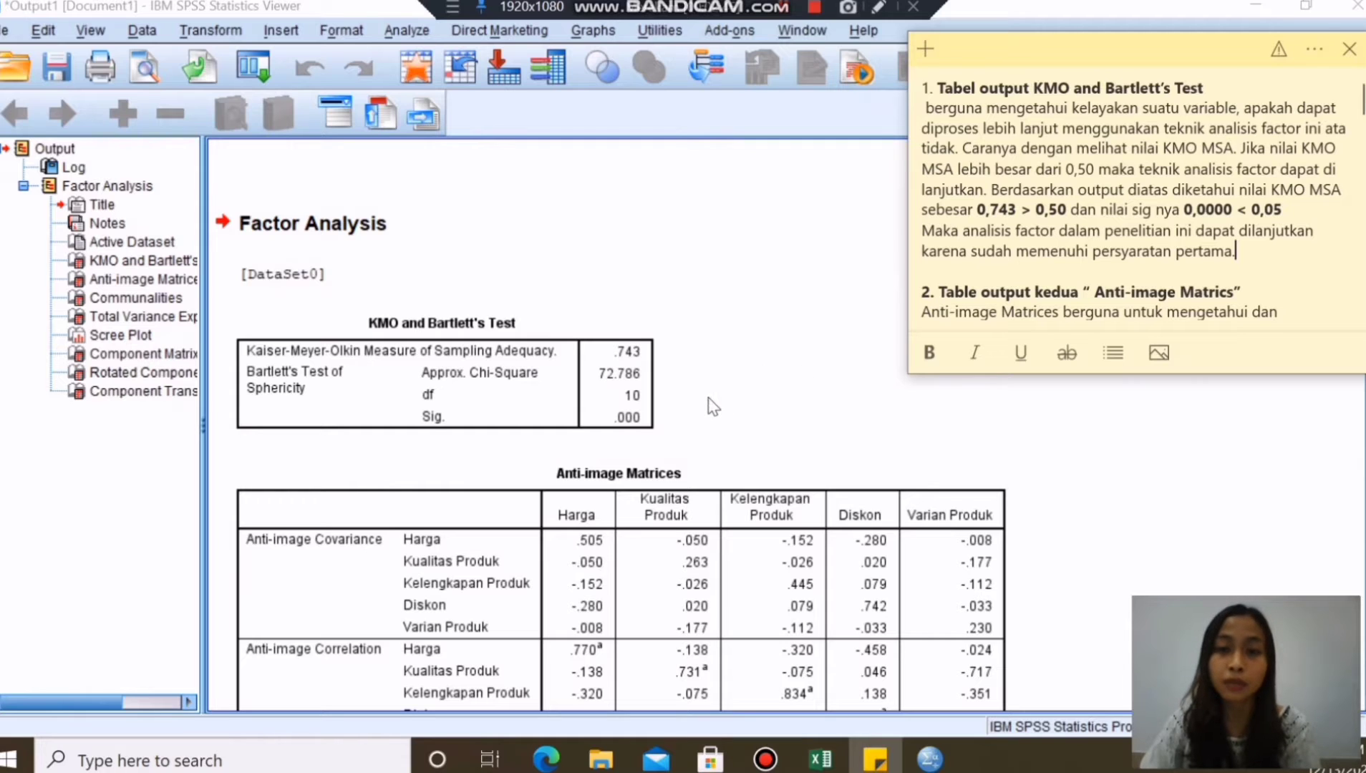
scroll(707, 398, down, 5)
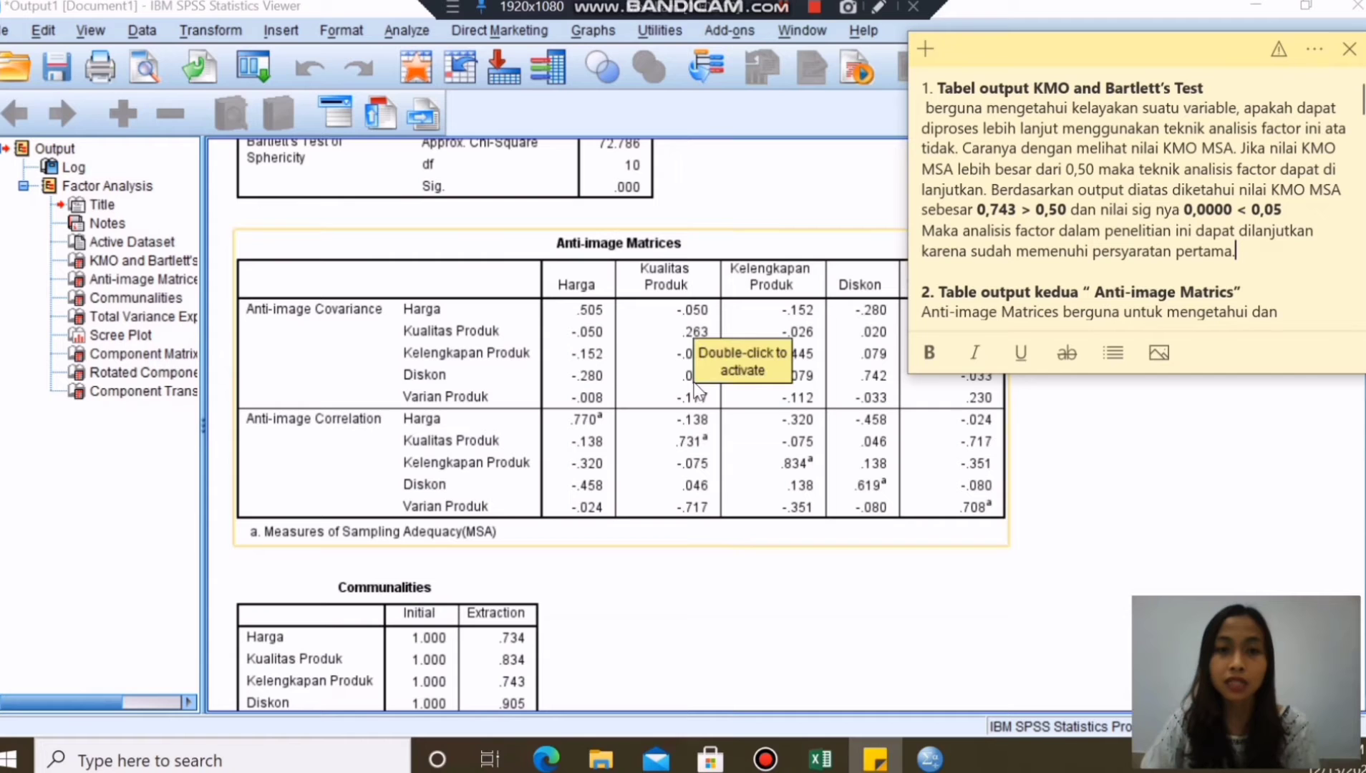
scroll(765, 337, up, 3)
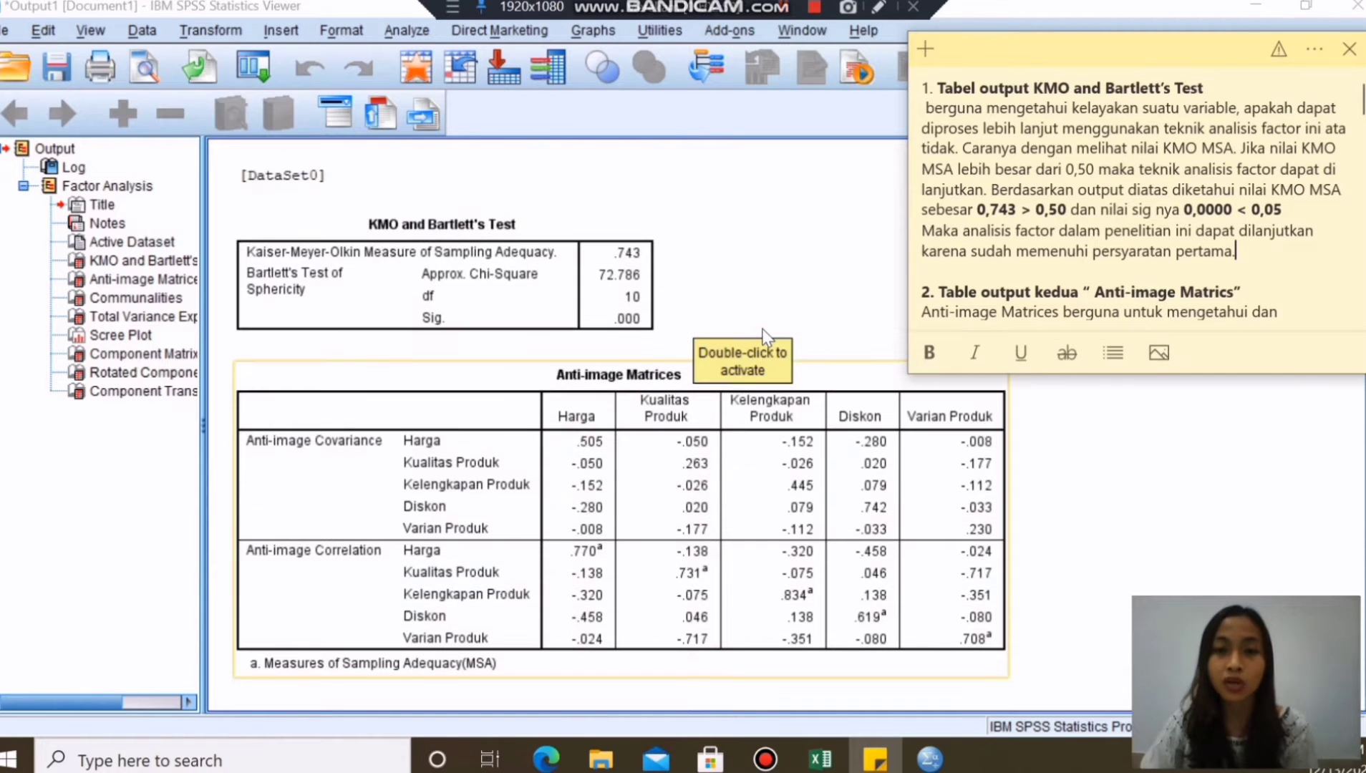
- Compare the MSA values in the Anti-image Matrices table with the second section of the sticky note
scroll(1119, 214, down, 3)
scroll(1119, 215, down, 2)
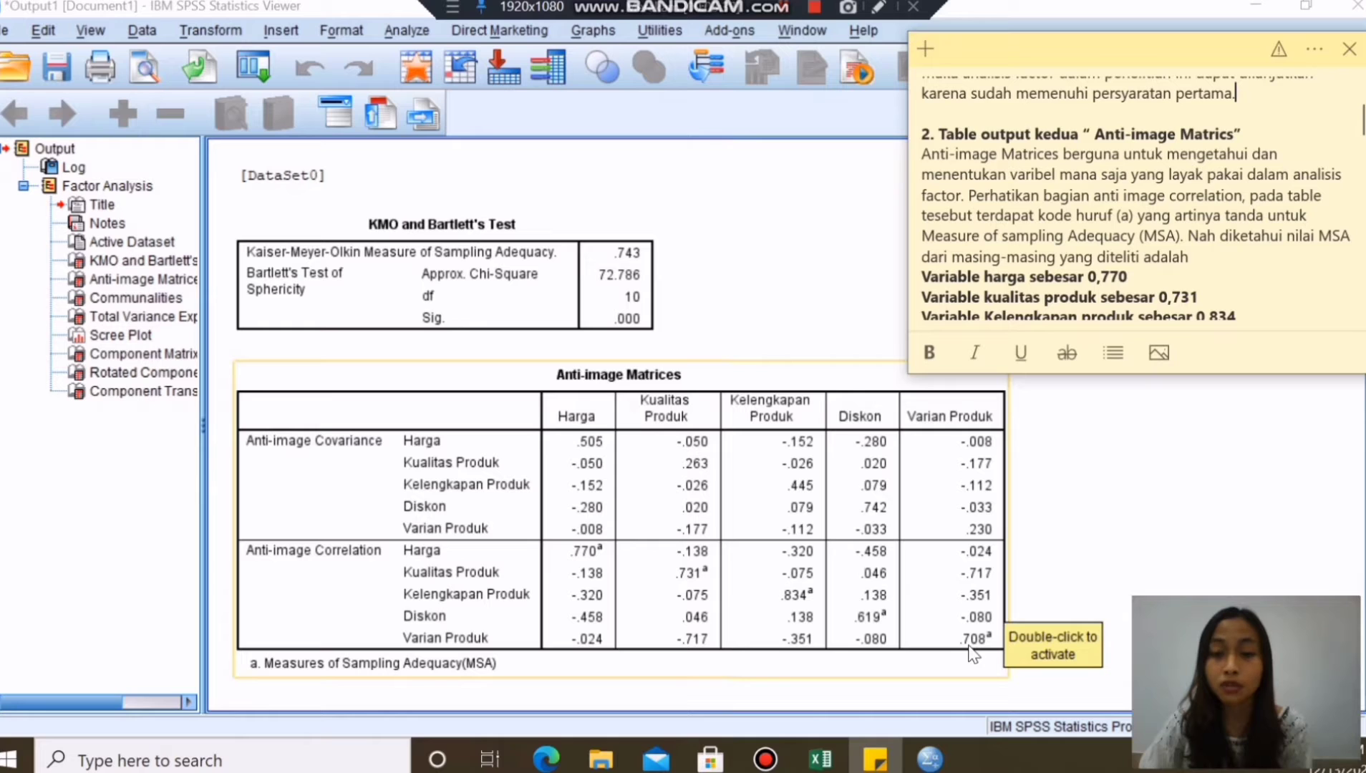
scroll(1059, 217, down, 5)
scroll(1059, 217, down, 3)
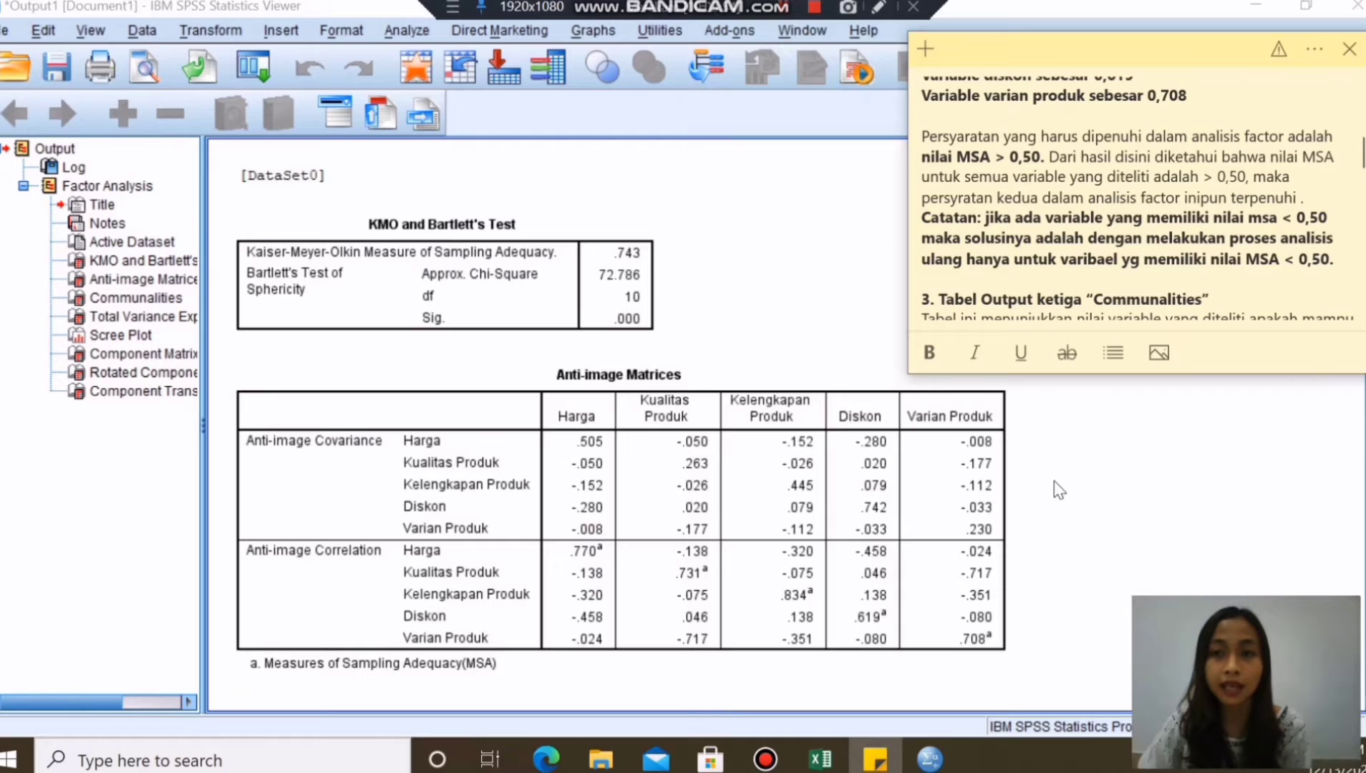
click(1016, 549)
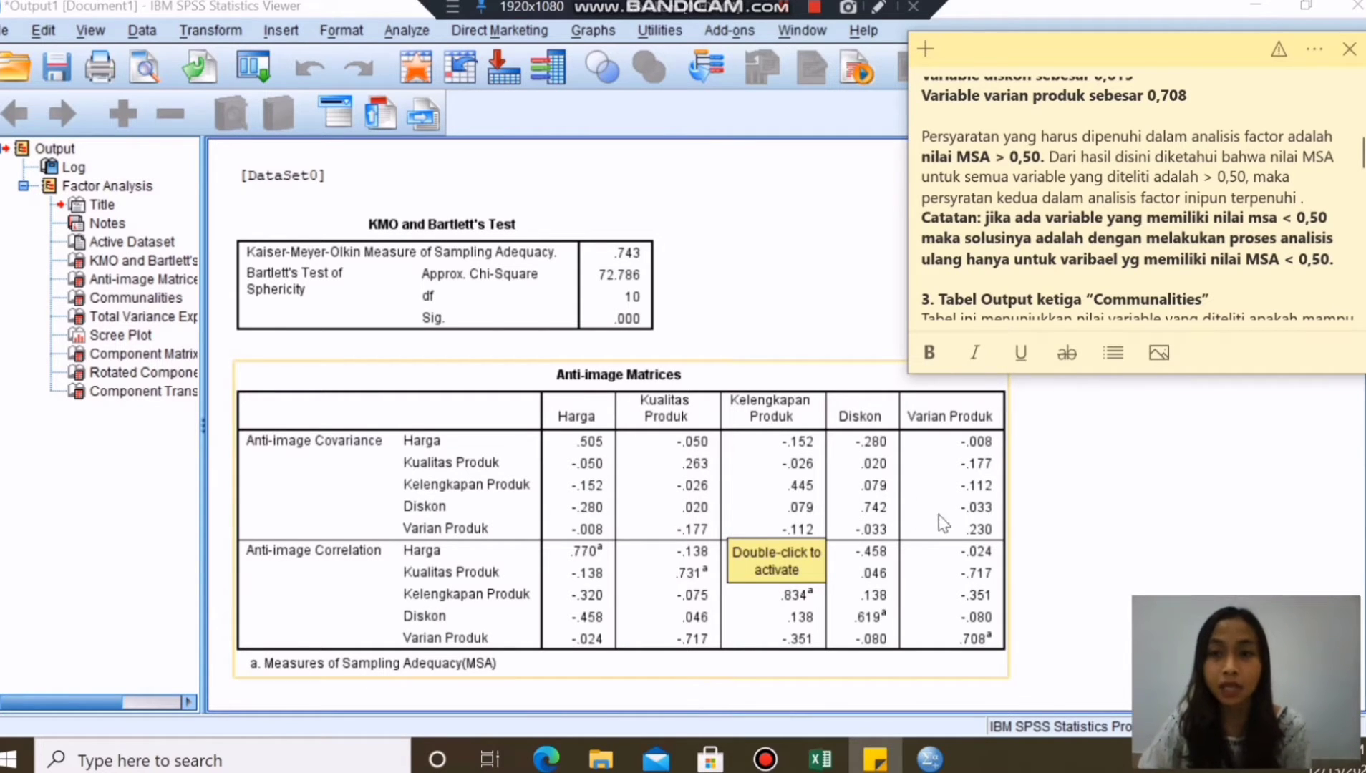
click(1089, 494)
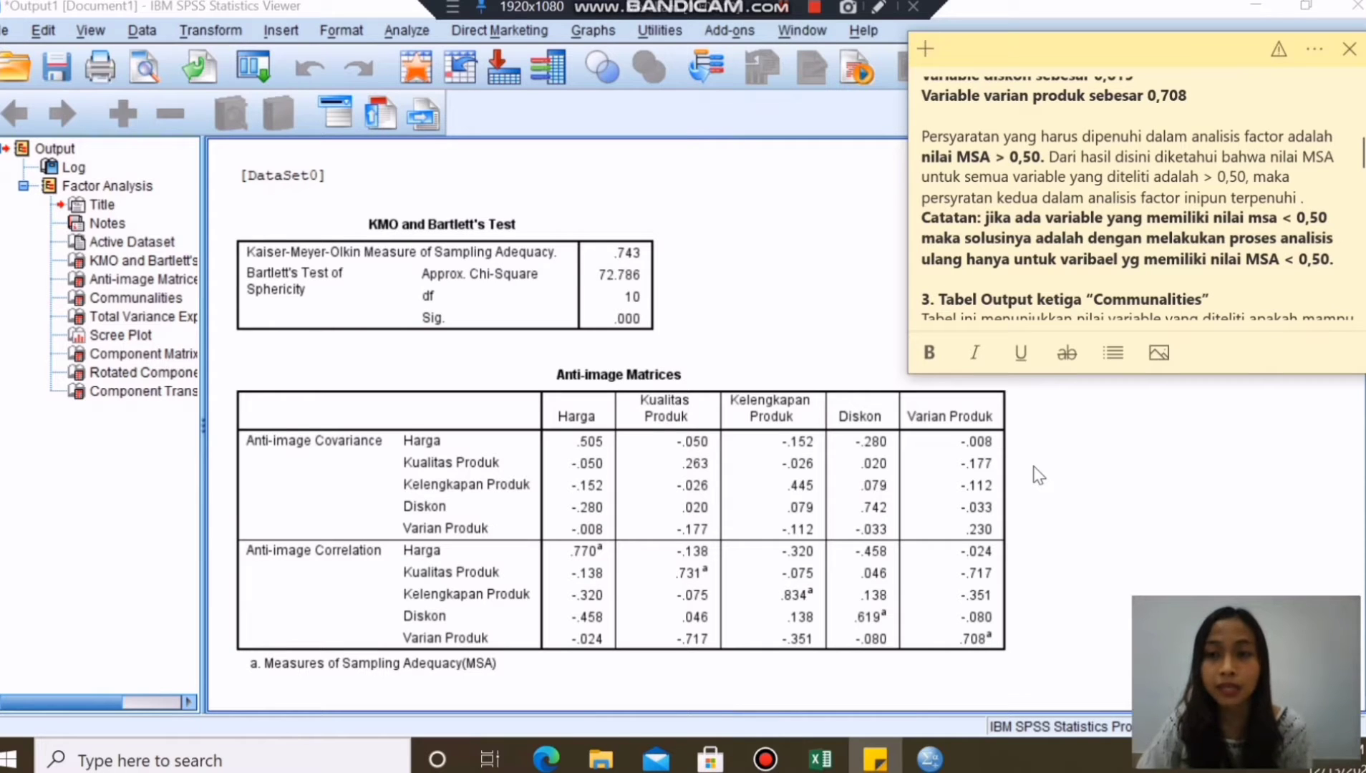
click(877, 459)
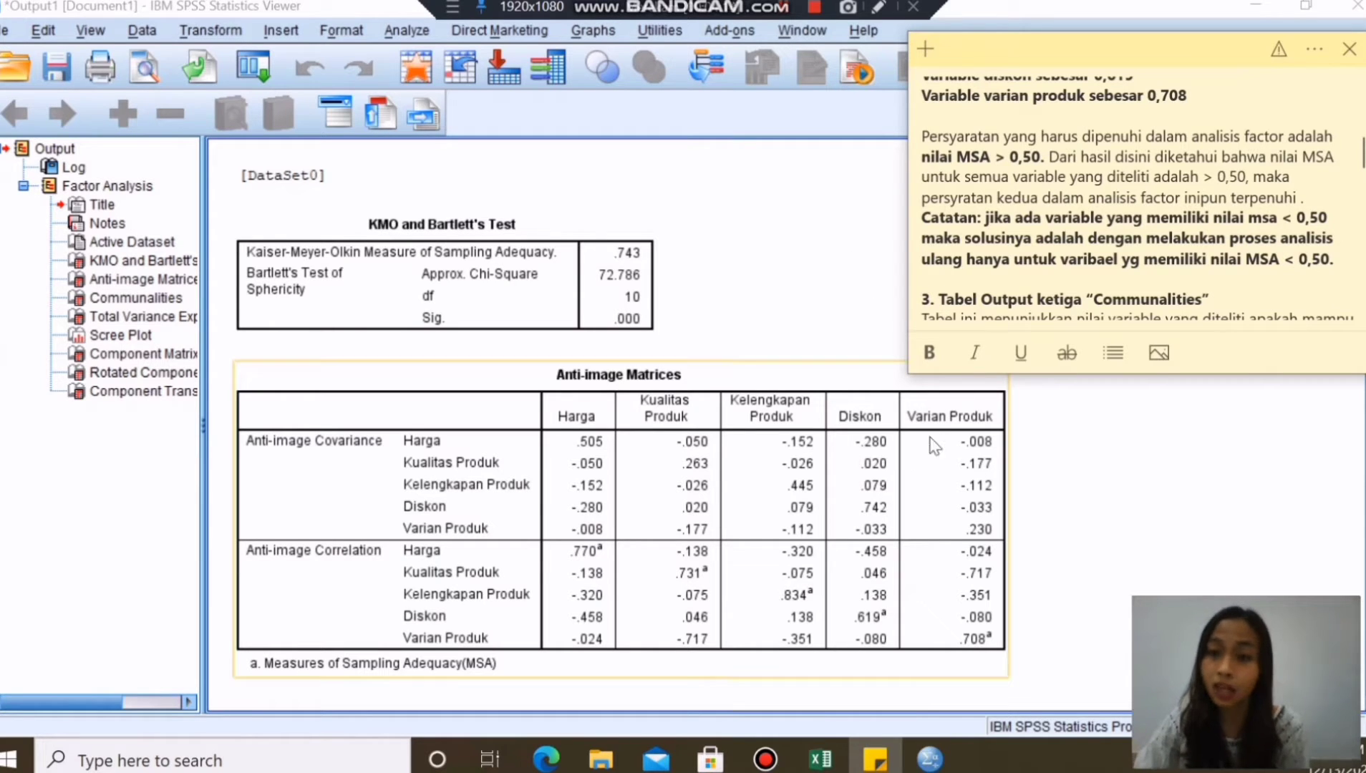
- Examine the extraction values in the Communalities table alongside the third section of the sticky note
click(972, 257)
scroll(971, 255, down, 3)
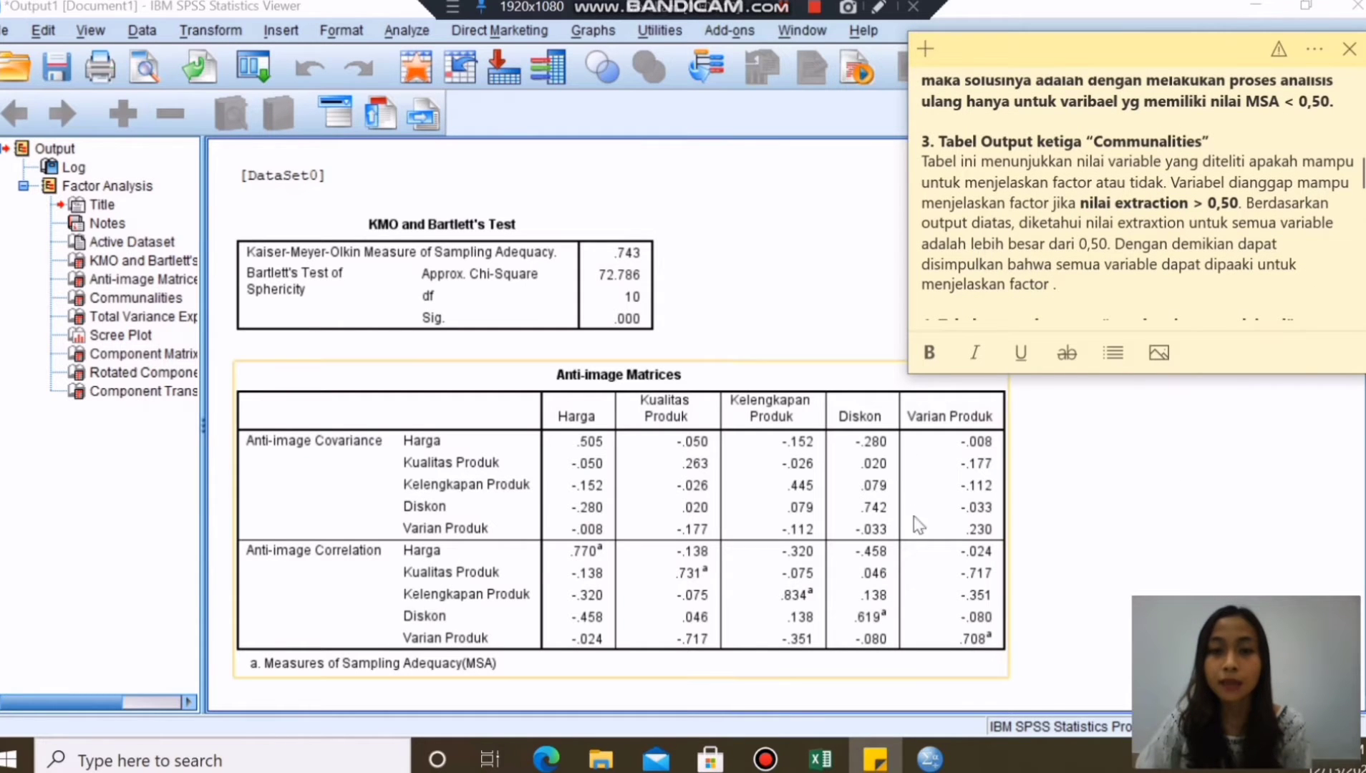
click(621, 429)
scroll(621, 430, down, 8)
scroll(620, 430, down, 2)
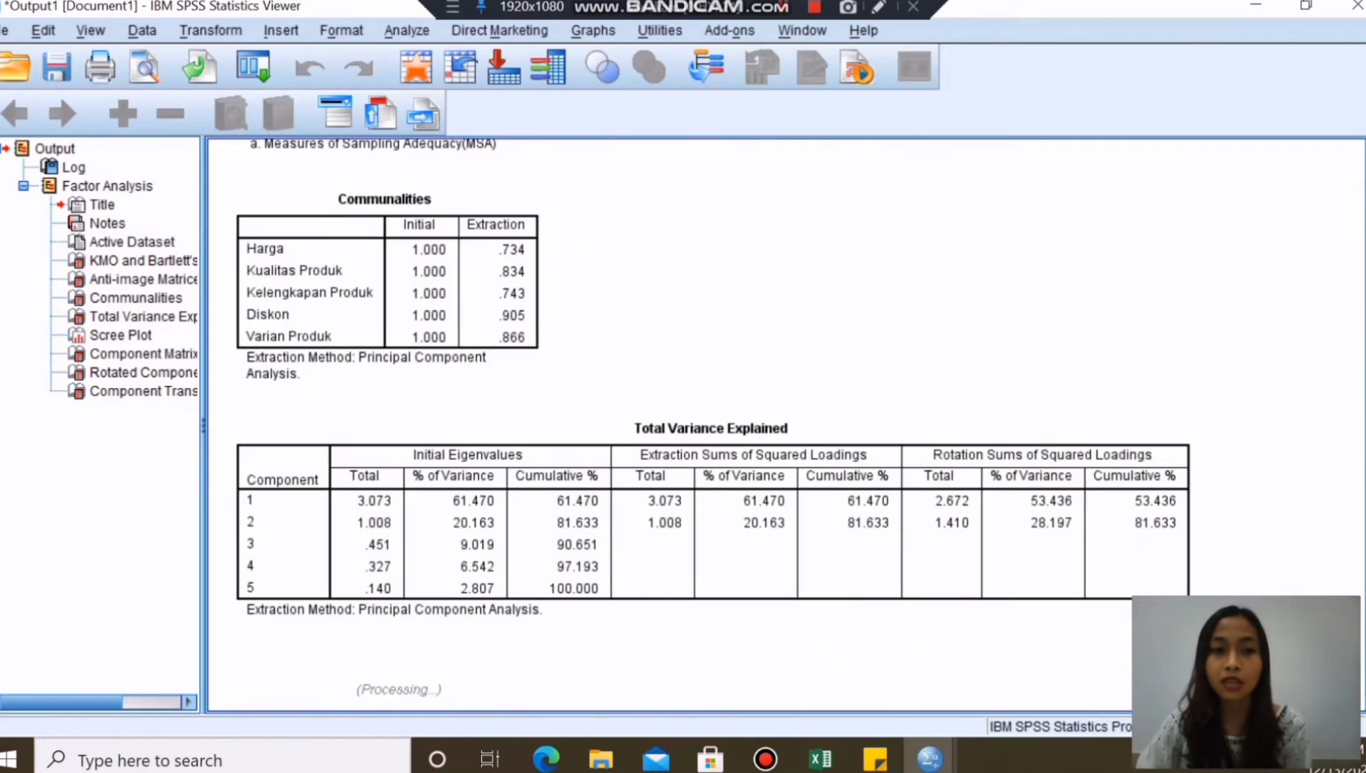
click(875, 759)
scroll(1059, 172, down, 7)
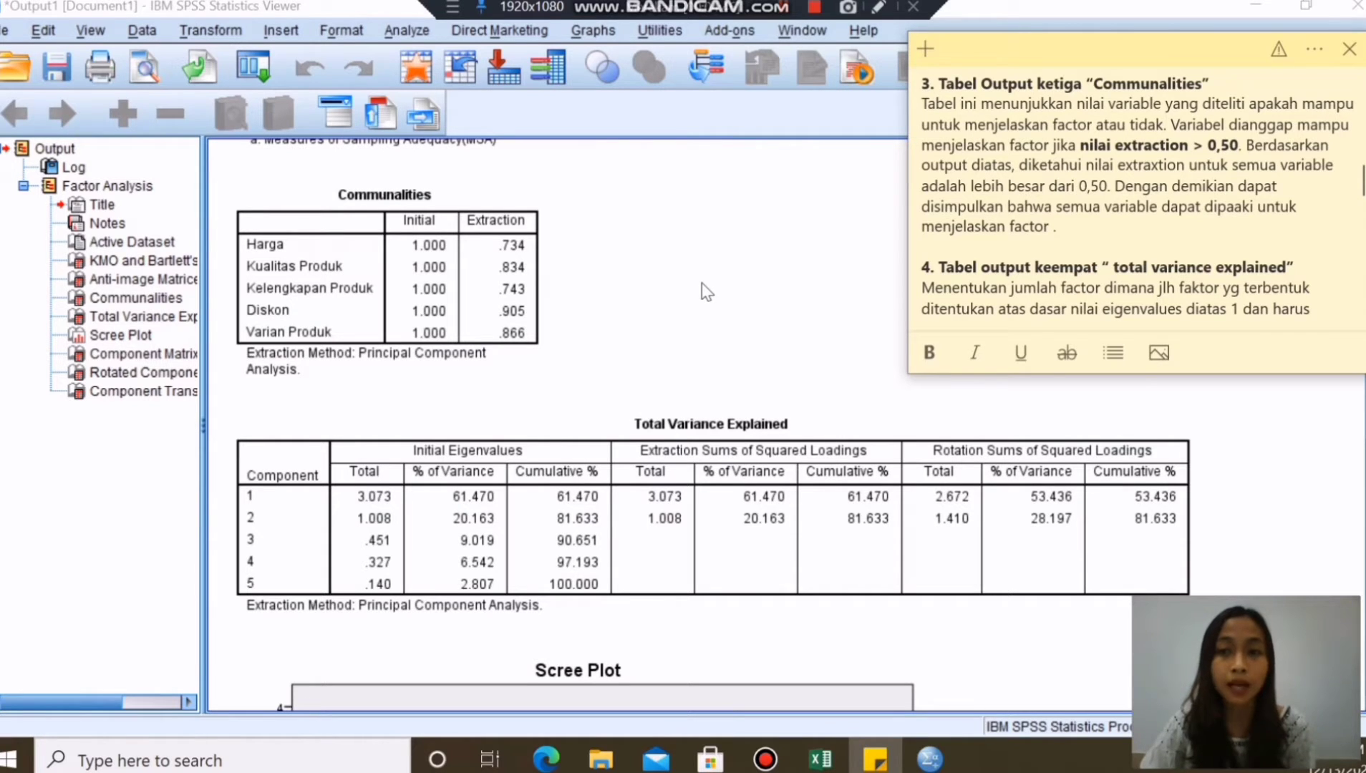
click(522, 232)
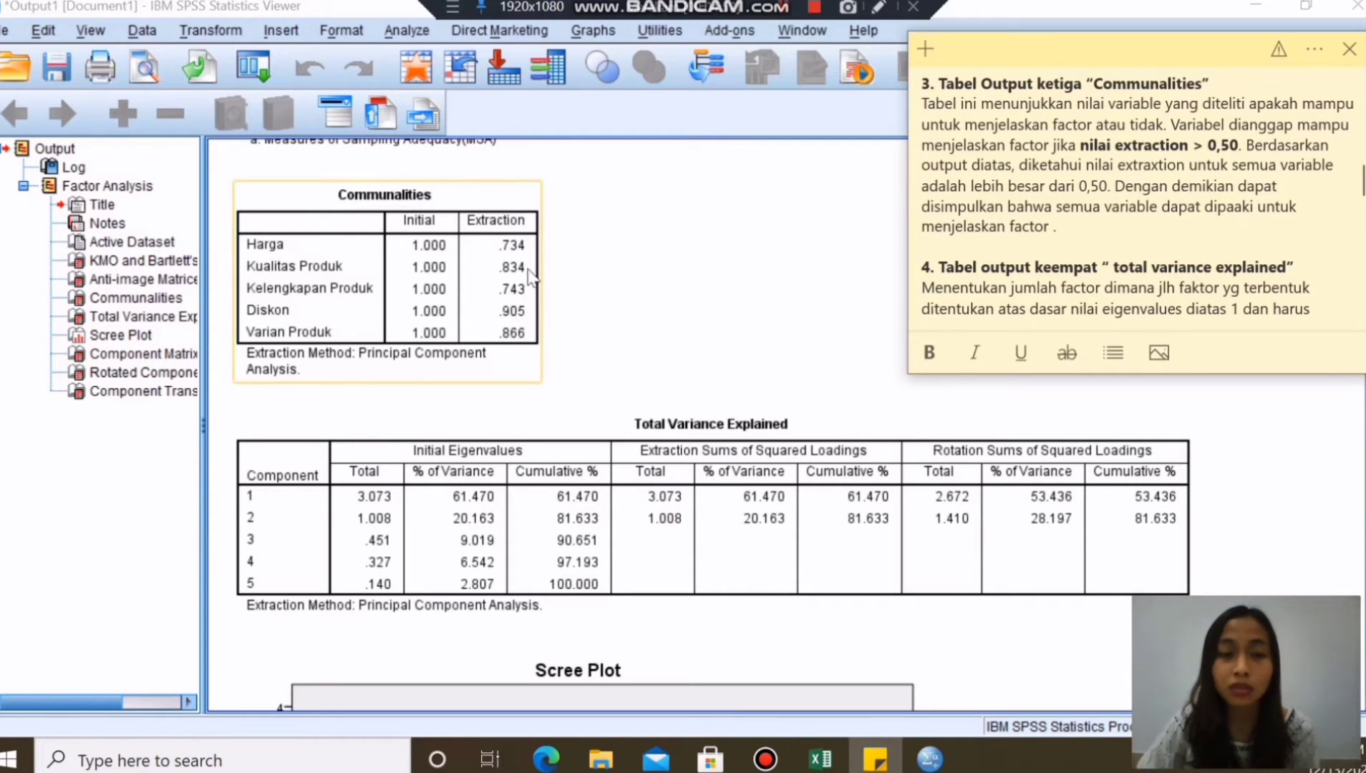
click(596, 297)
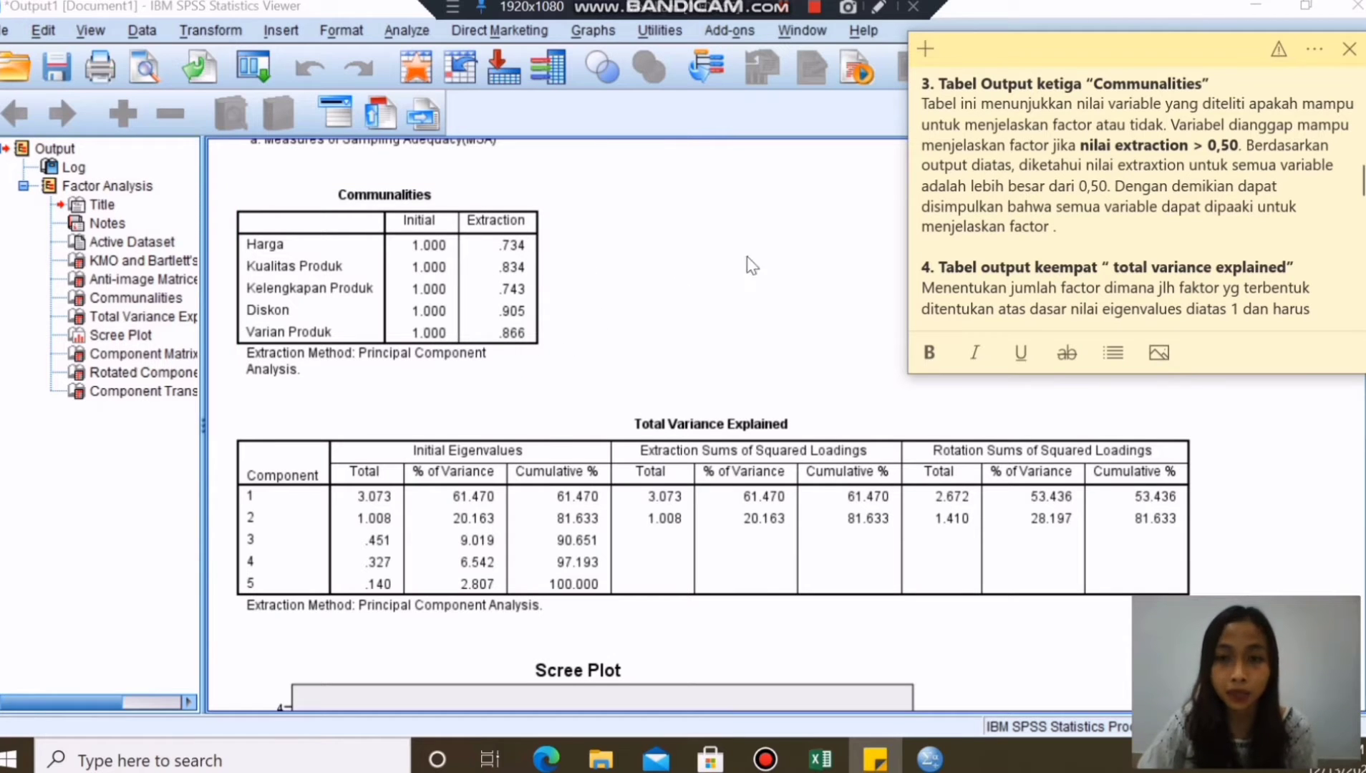
- Compare the Total Variance Explained table and the Scree Plot with the fourth and fifth sections of the sticky note
scroll(1204, 201, down, 3)
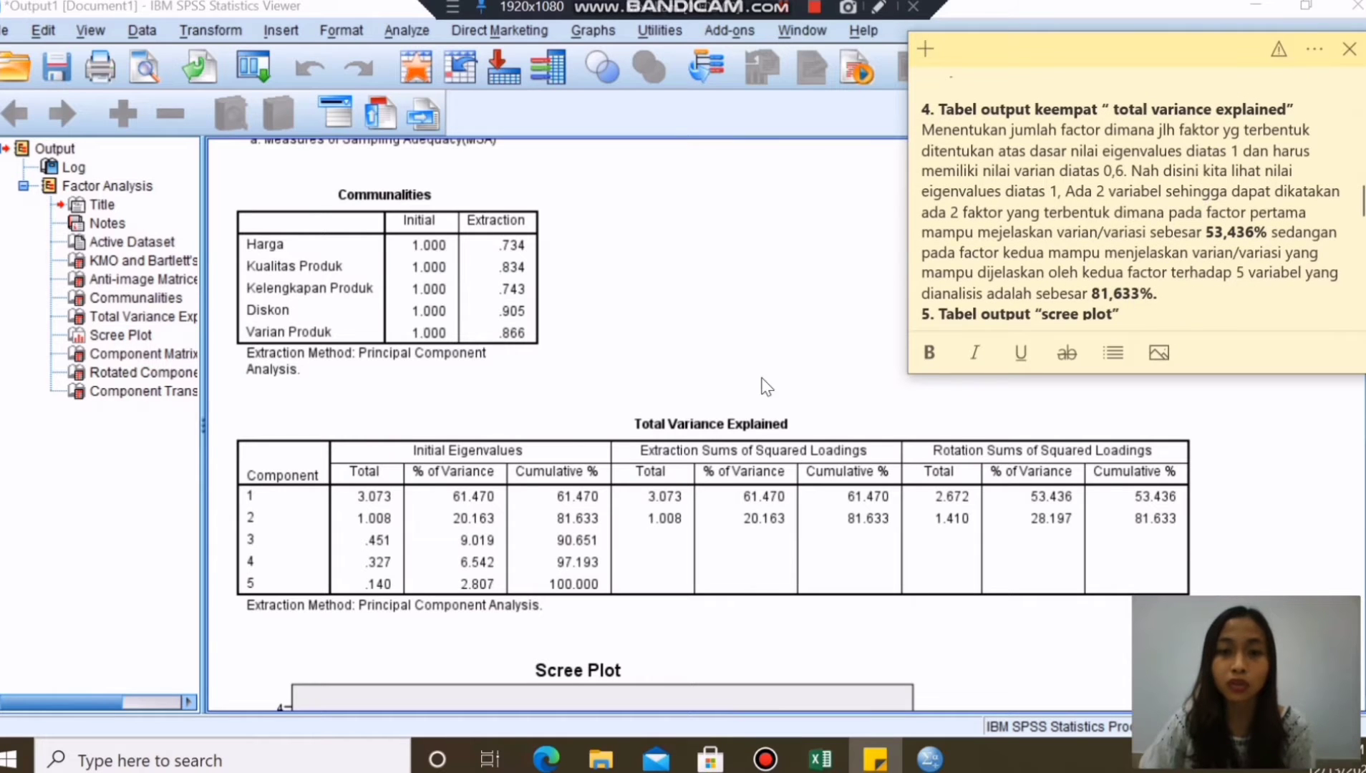
click(725, 415)
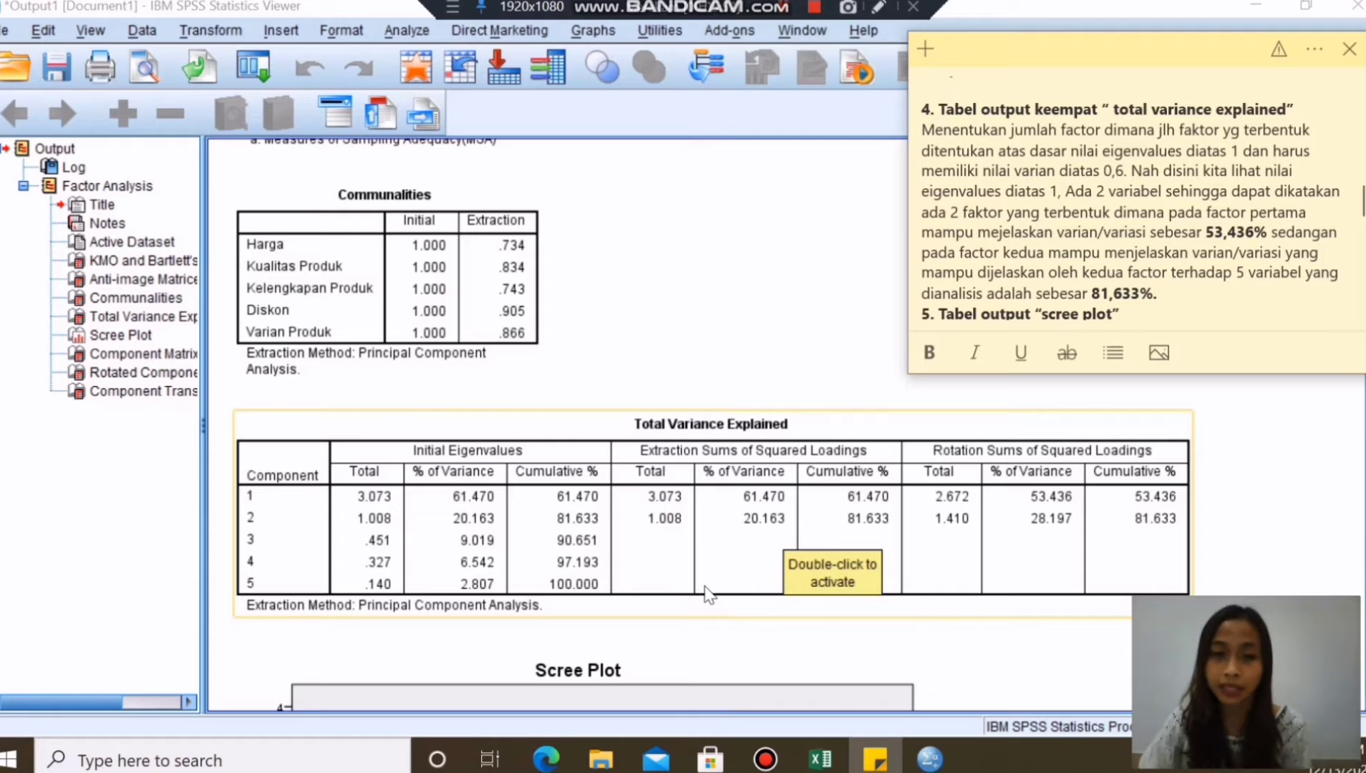
scroll(738, 623, down, 5)
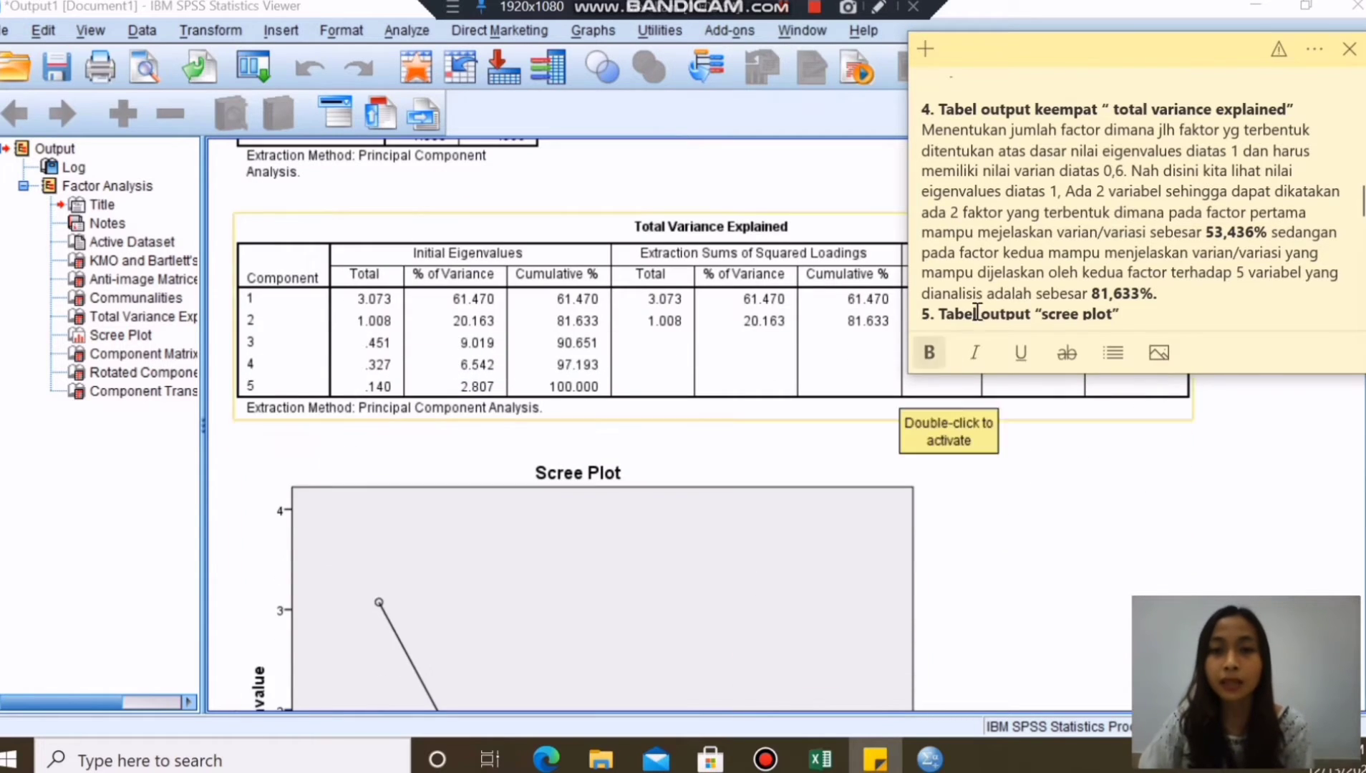
scroll(967, 320, down, 4)
scroll(1000, 304, down, 1)
scroll(1000, 304, up, 1)
scroll(777, 437, down, 3)
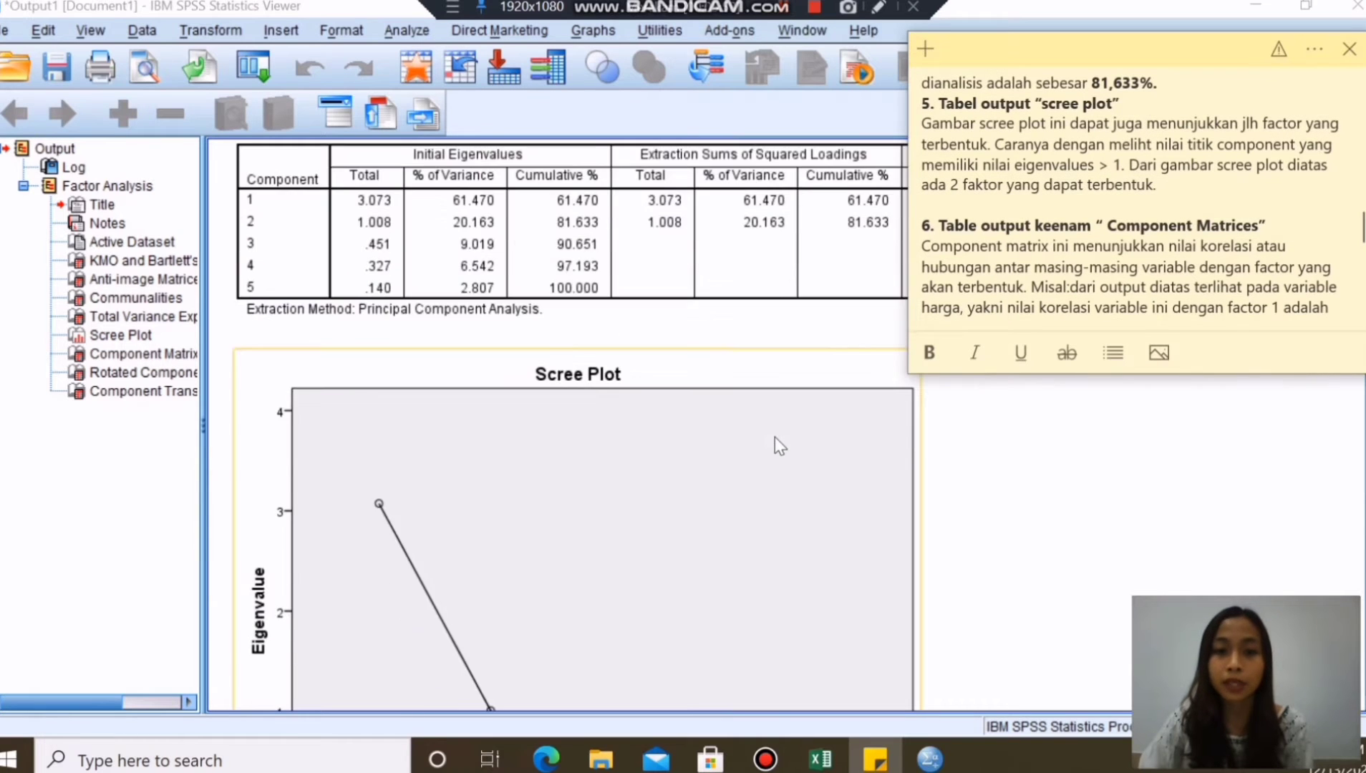
- Examine the Component Matrix and Rotated Component Matrix tables alongside the sixth and seventh sections of the sticky note
scroll(775, 437, down, 5)
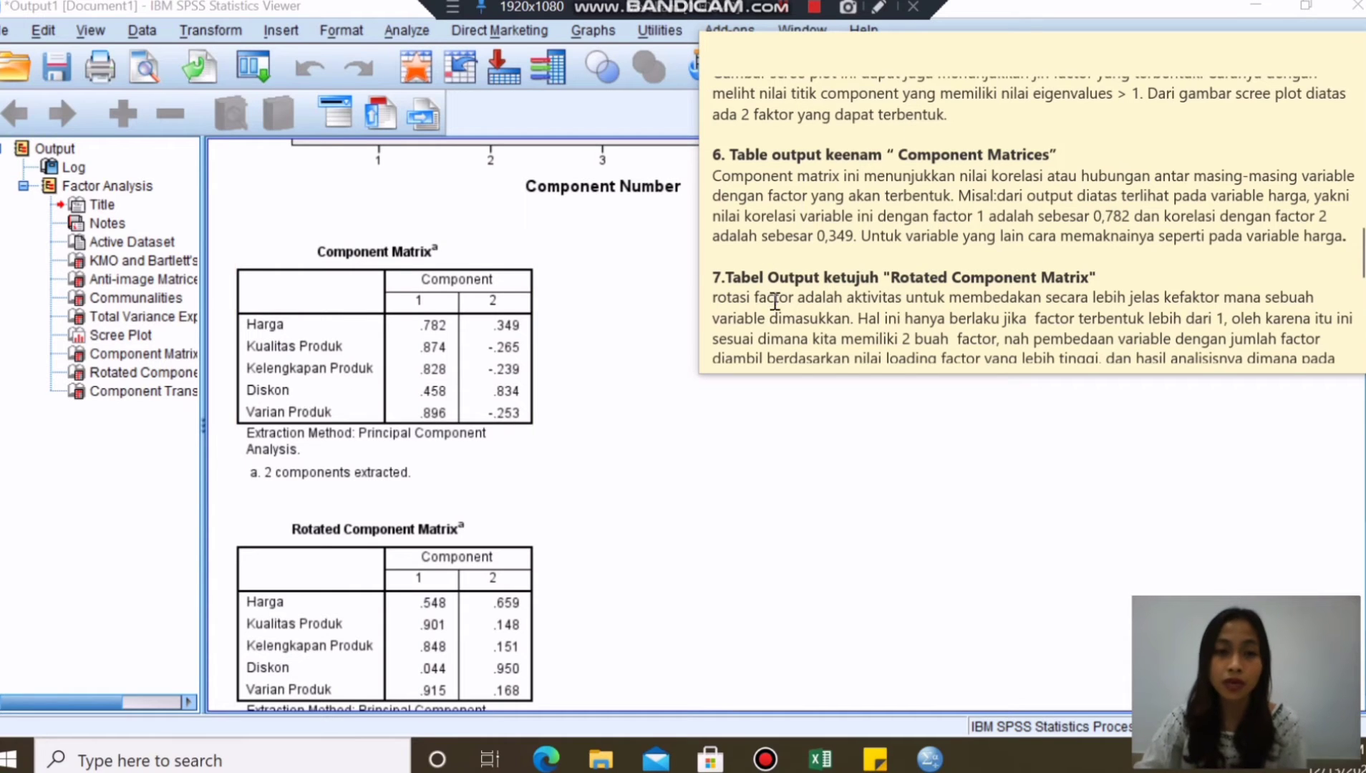
scroll(770, 295, down, 1)
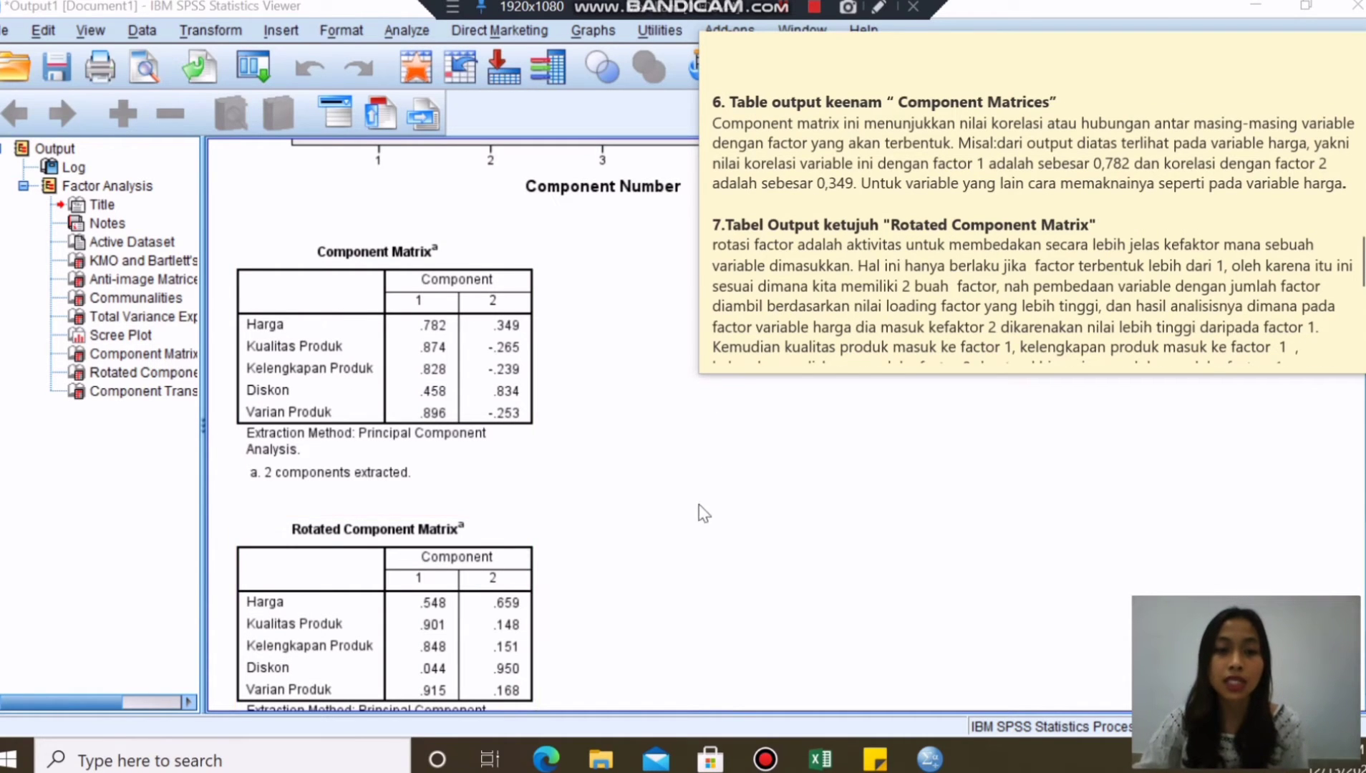
click(1358, 573)
scroll(1358, 573, down, 5)
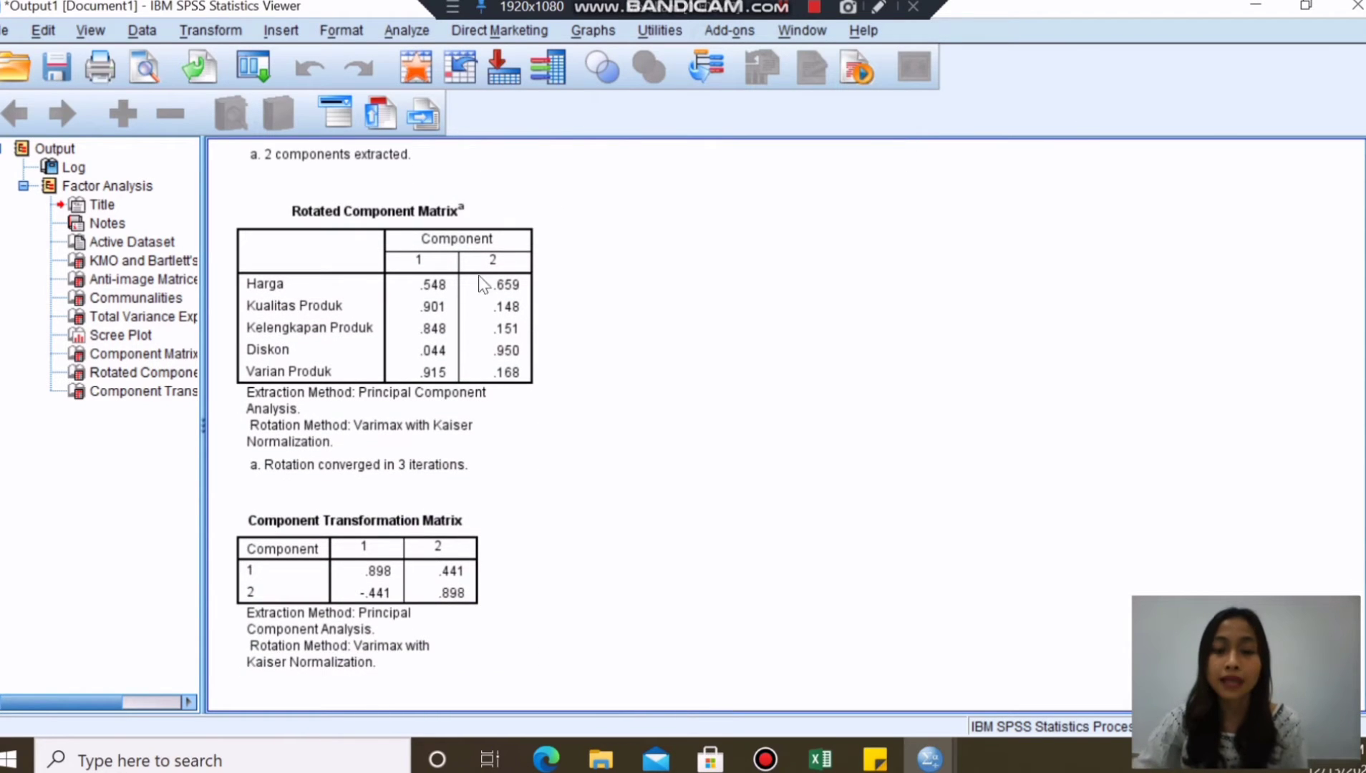
click(913, 770)
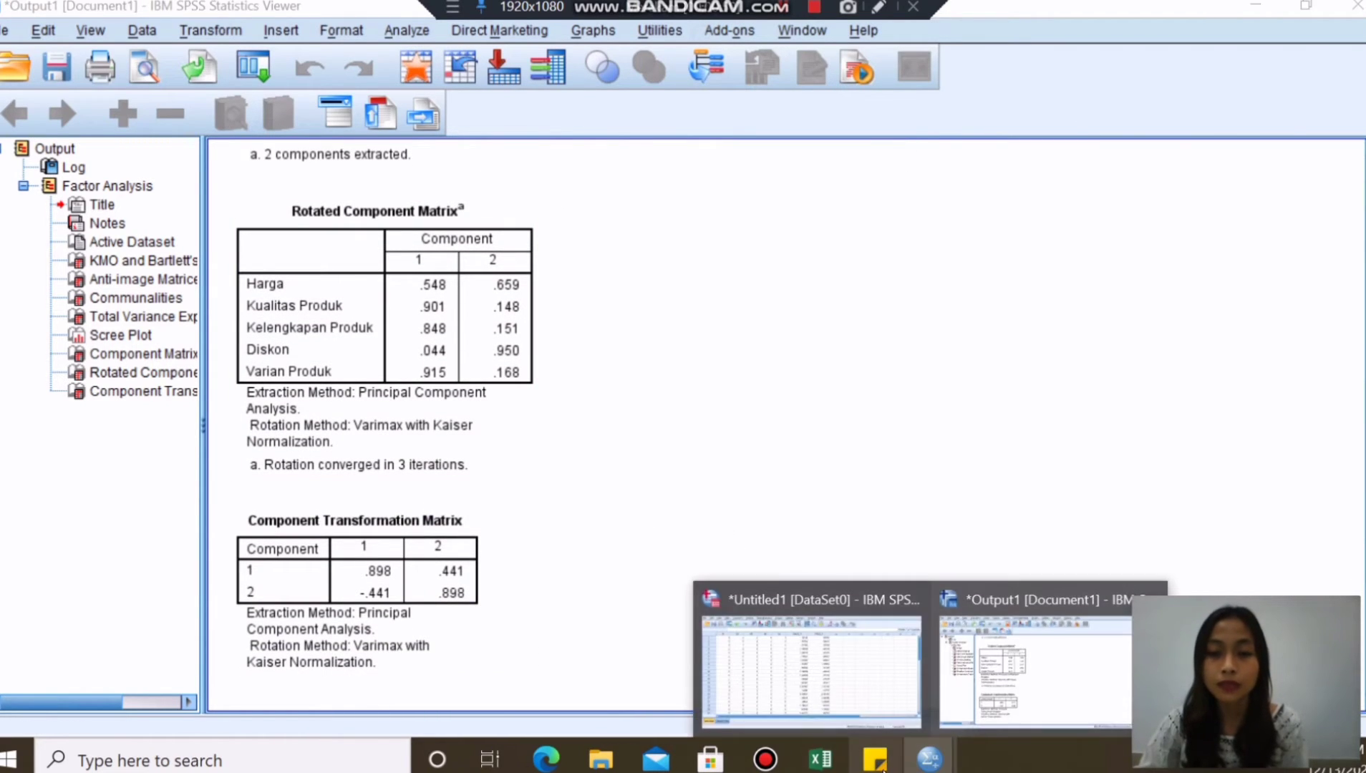
click(875, 759)
scroll(870, 287, down, 2)
scroll(870, 286, down, 1)
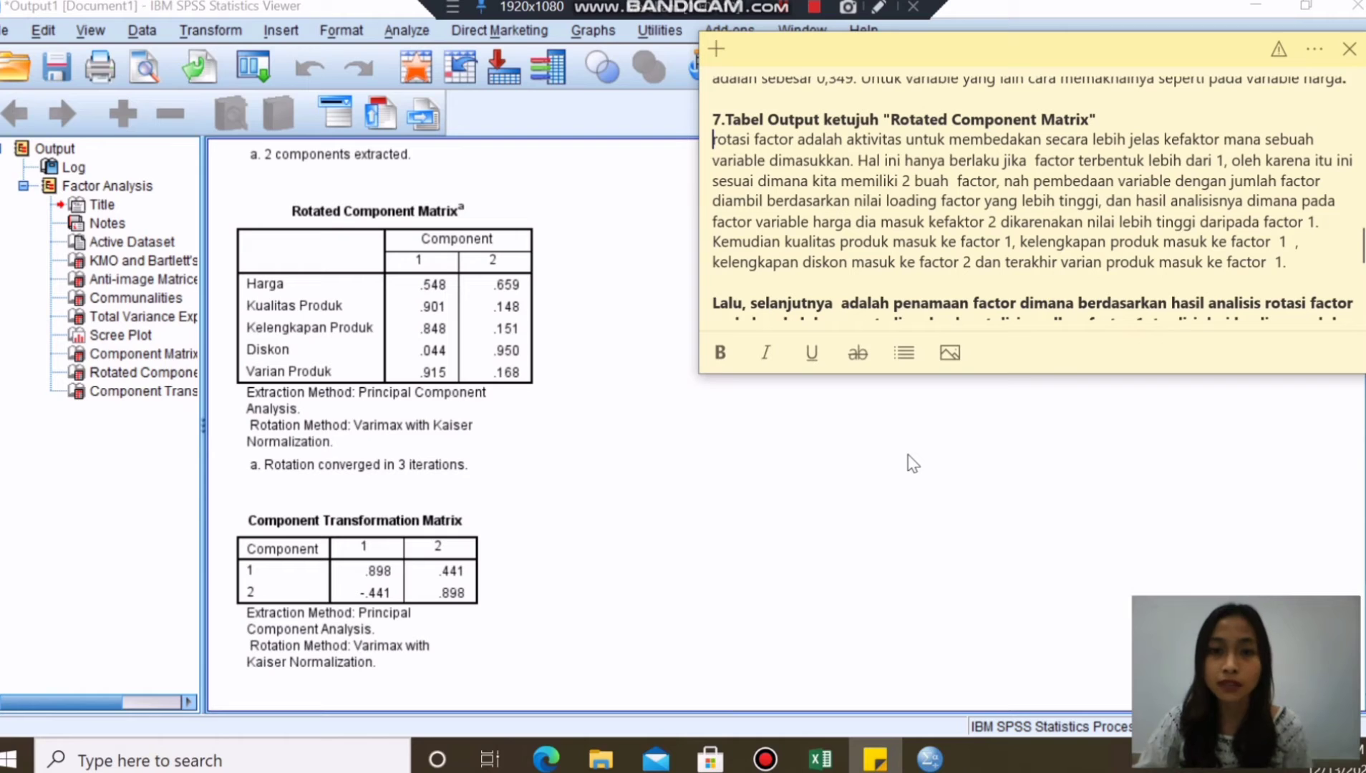
click(518, 266)
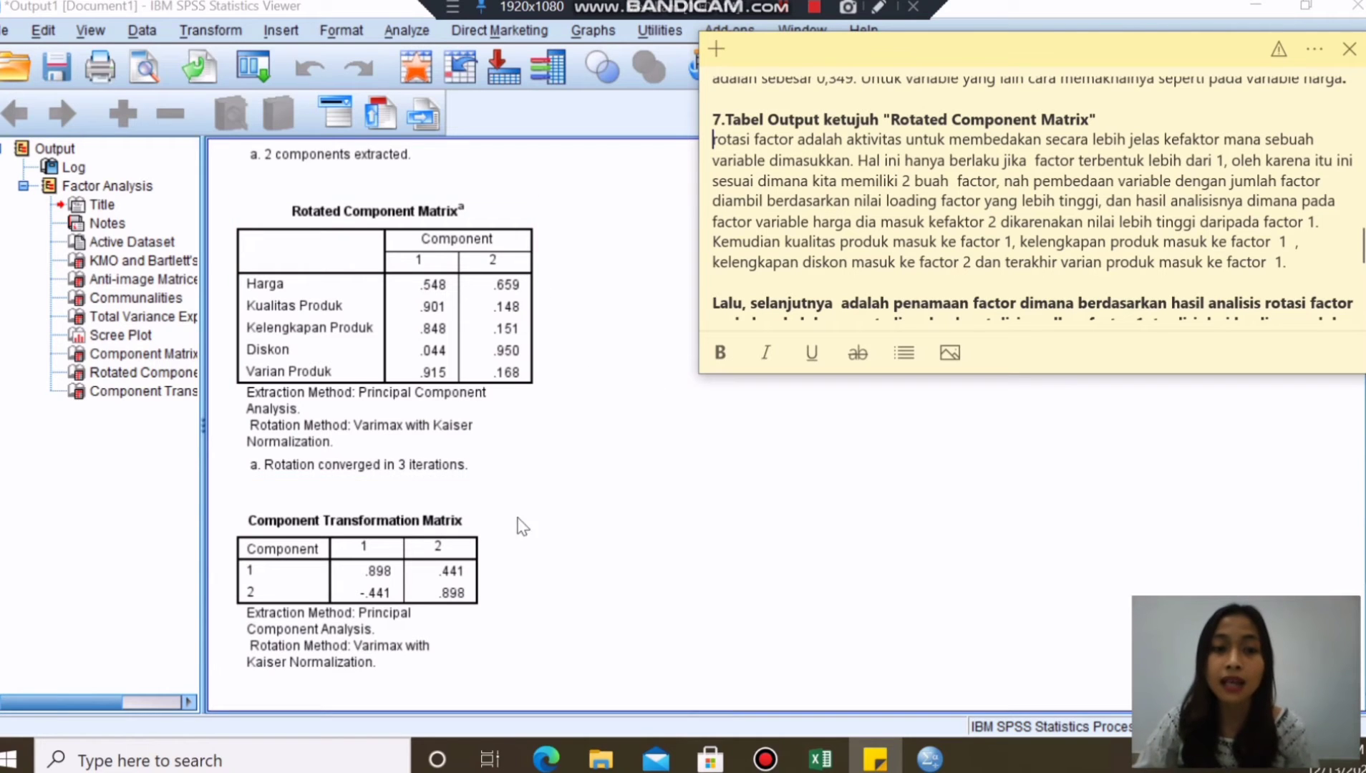
click(557, 376)
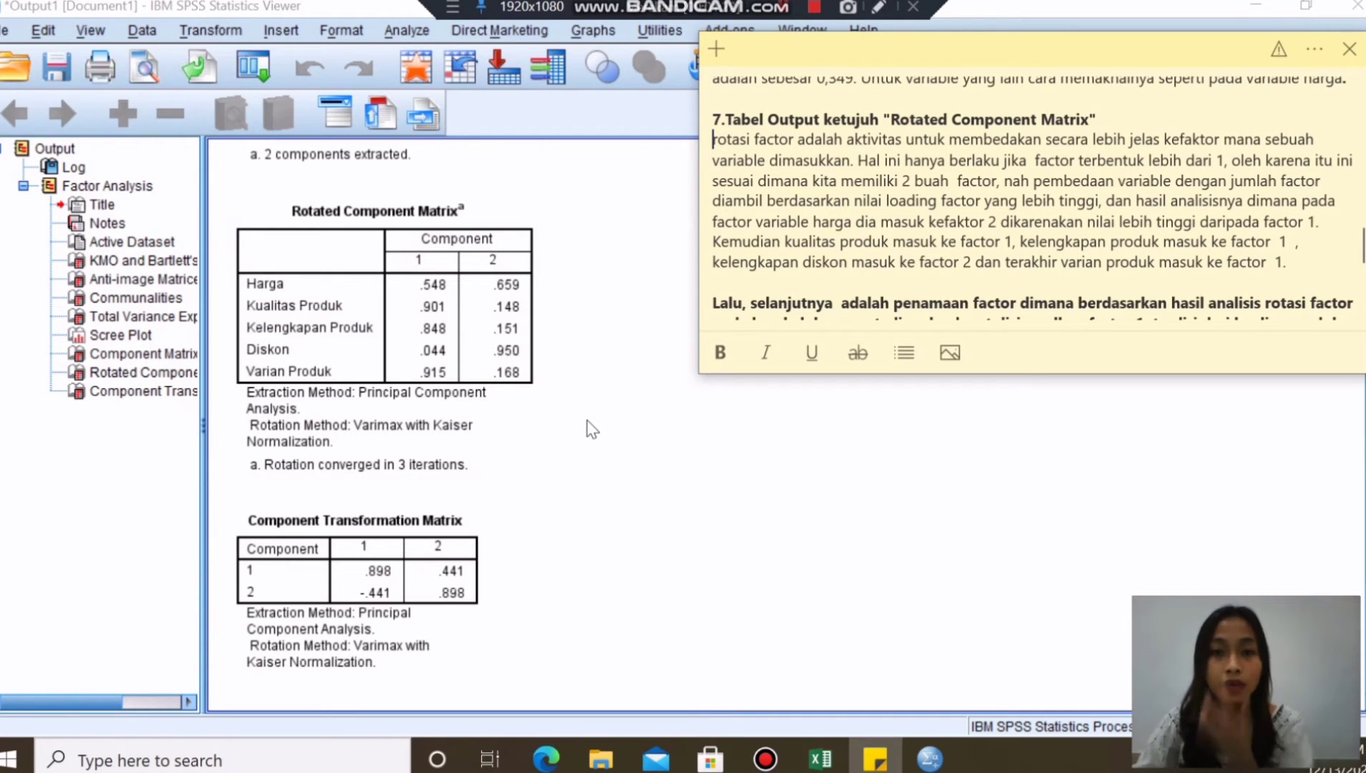
click(508, 311)
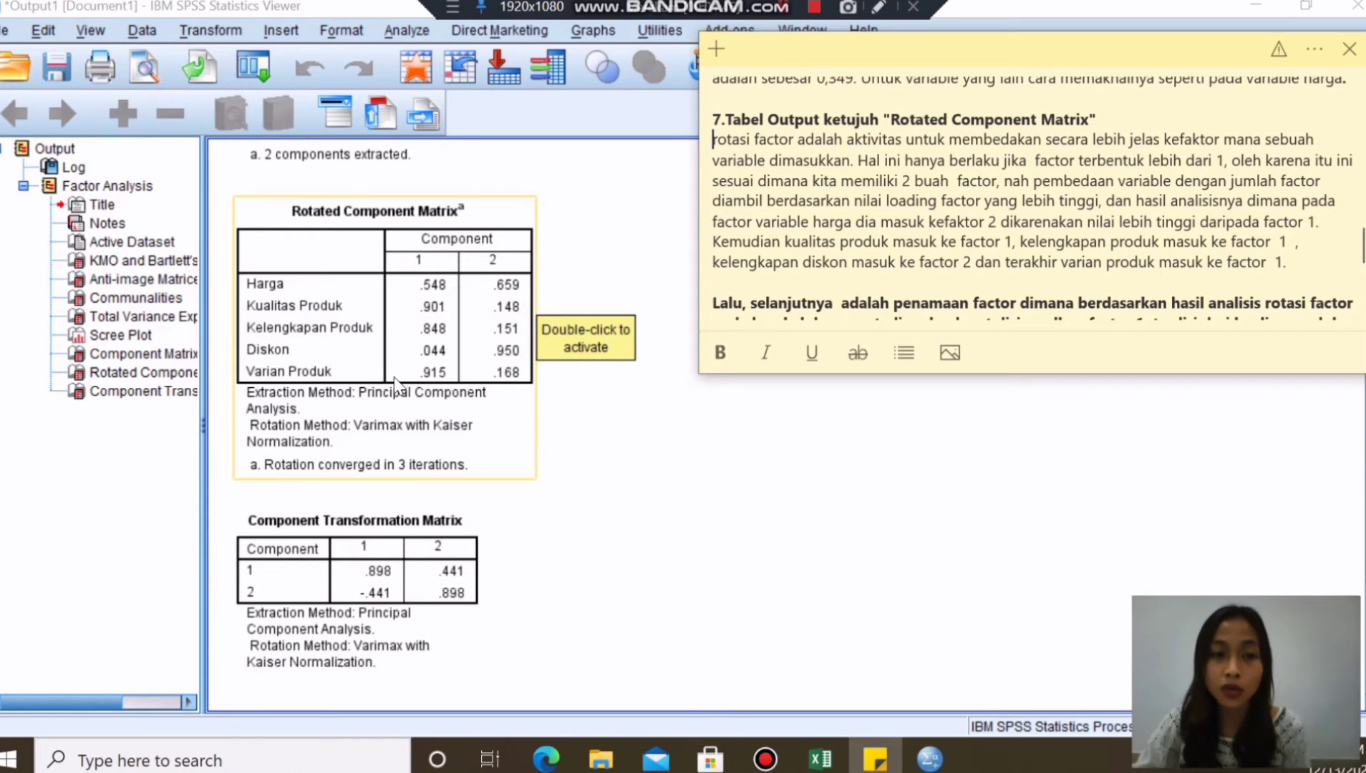
- Read the note's factor-naming paragraph and its eighth section against the rotated loadings and the Component Transformation Matrix
scroll(859, 239, down, 2)
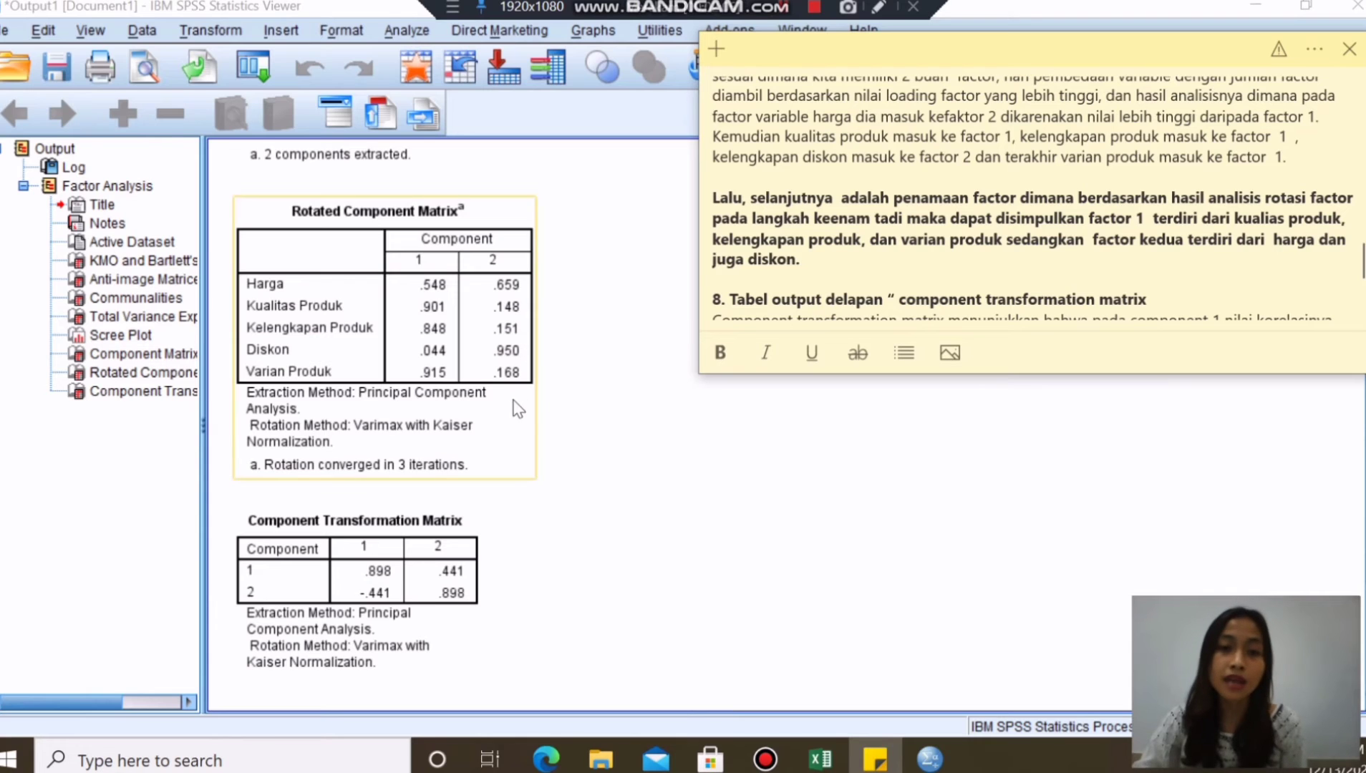
scroll(830, 257, down, 3)
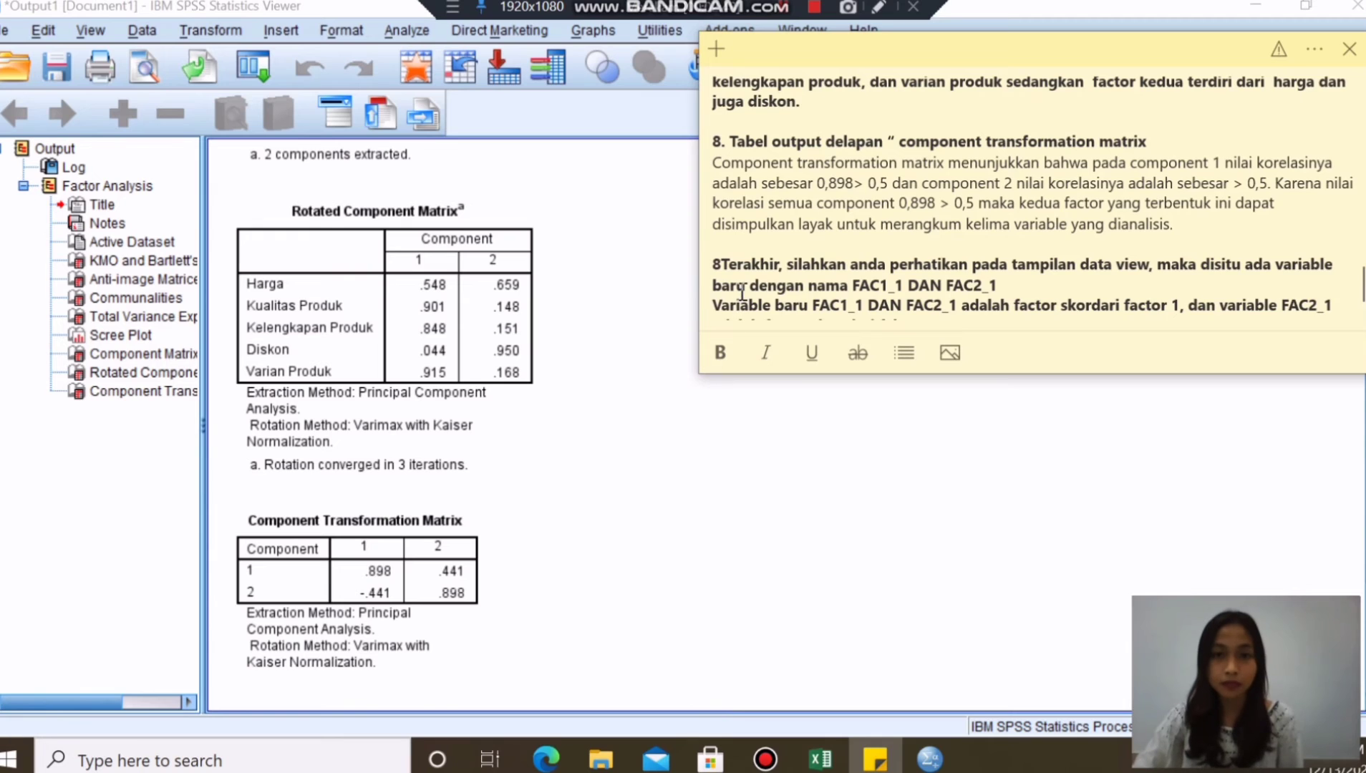
scroll(741, 293, down, 1)
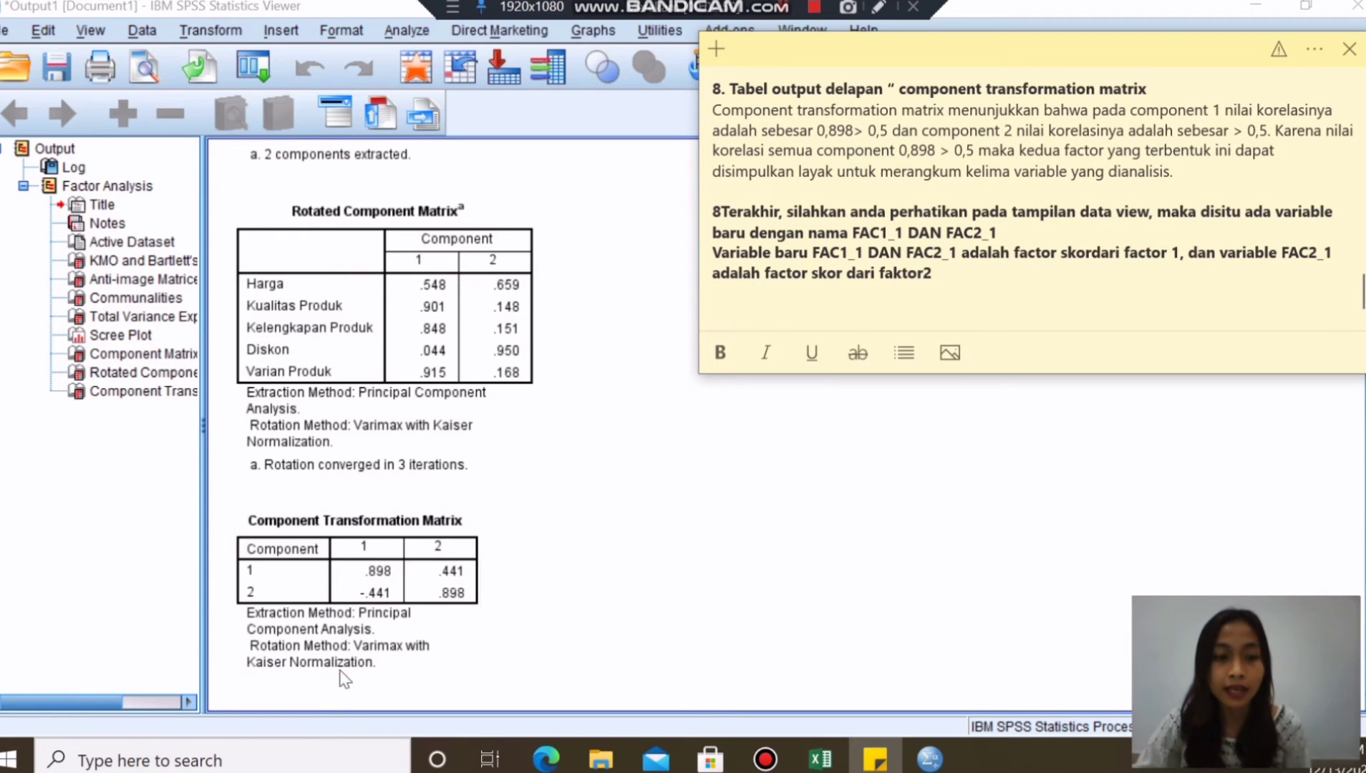
- Switch to the Data Editor and bring up the sticky note, narrowed and moved clear of the FAC1_1 and FAC2_1 columns
click(929, 759)
click(890, 715)
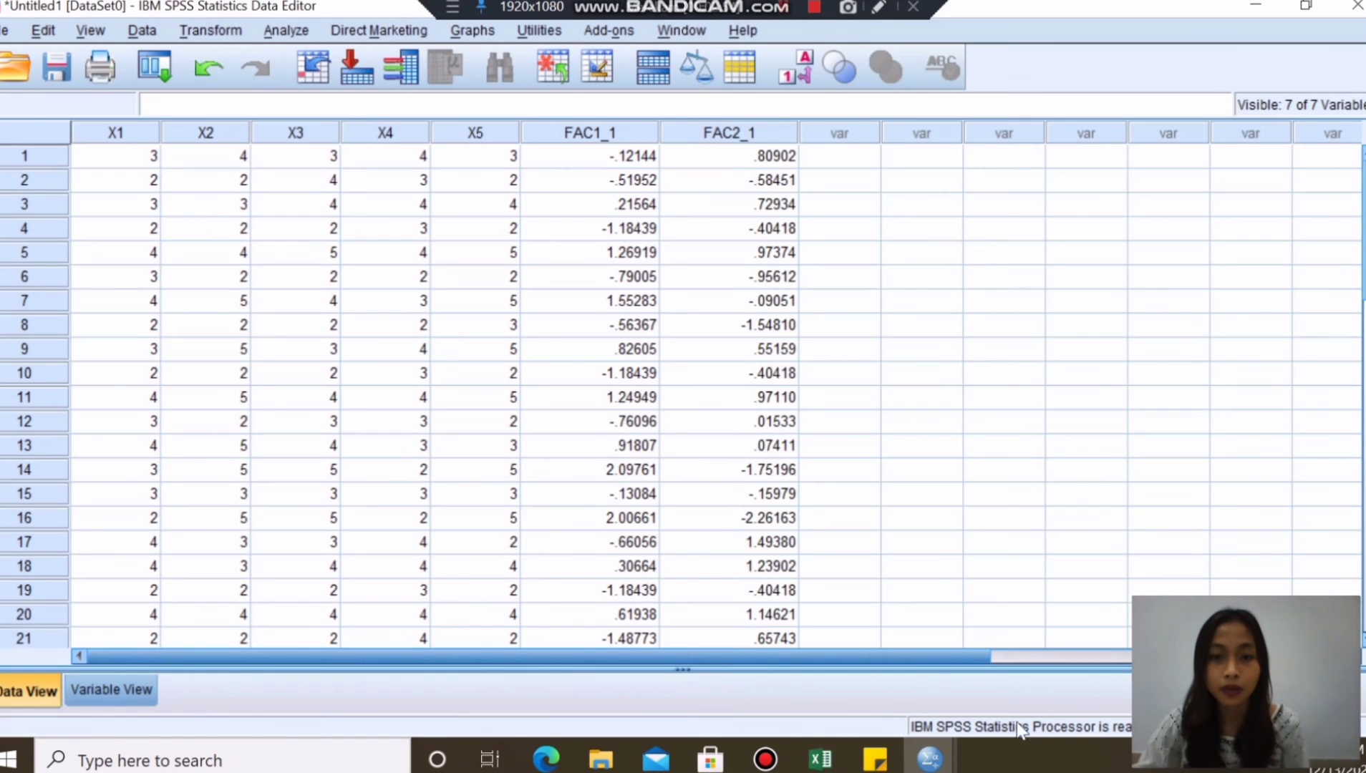
click(875, 759)
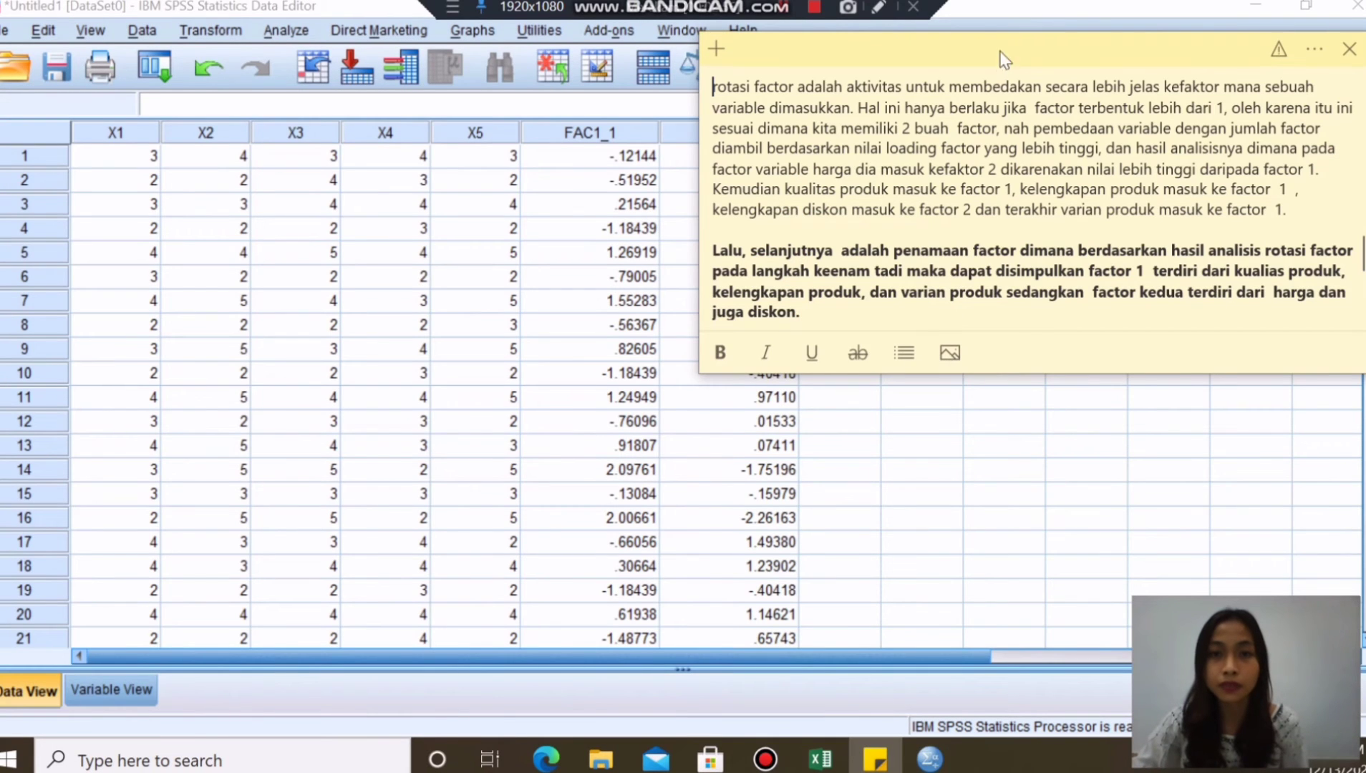
drag(971, 50, 369, 86)
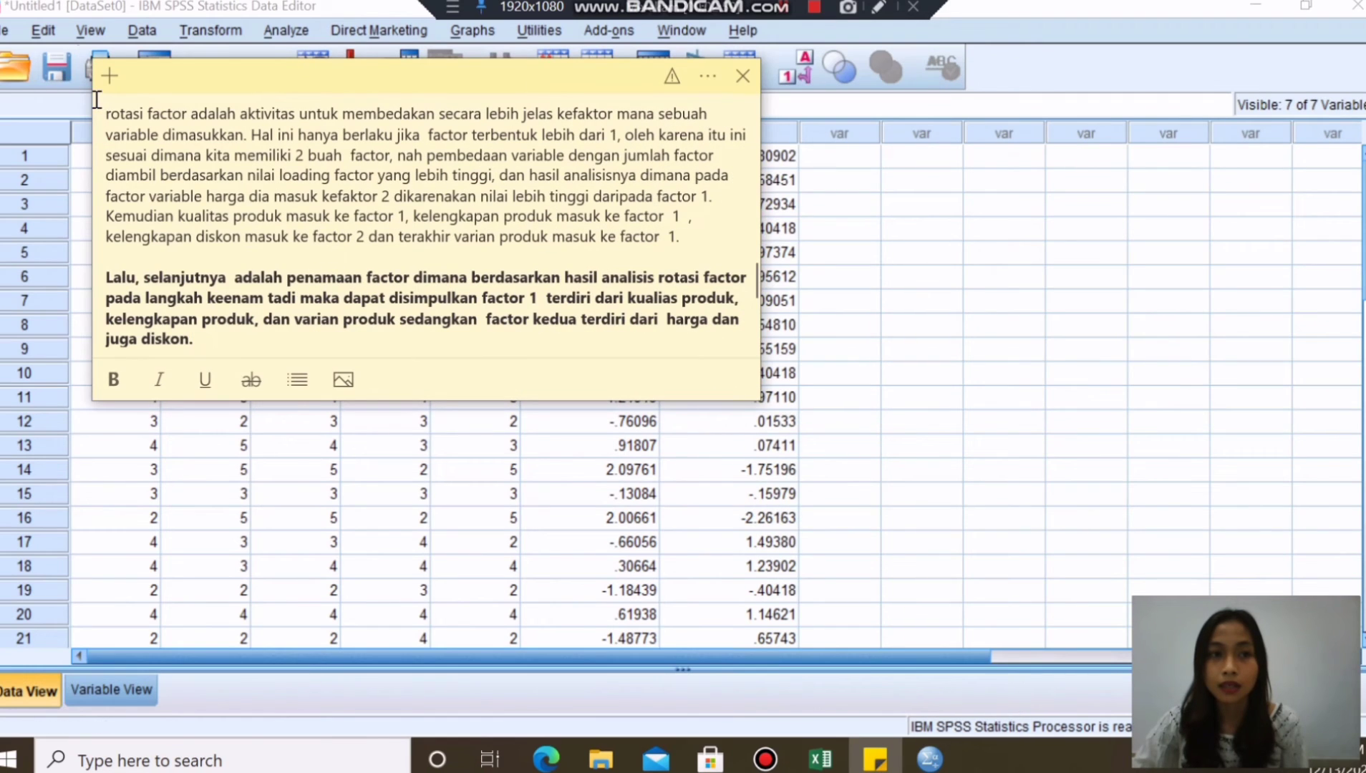
drag(89, 101, 312, 102)
scroll(468, 126, up, 3)
drag(464, 93, 206, 88)
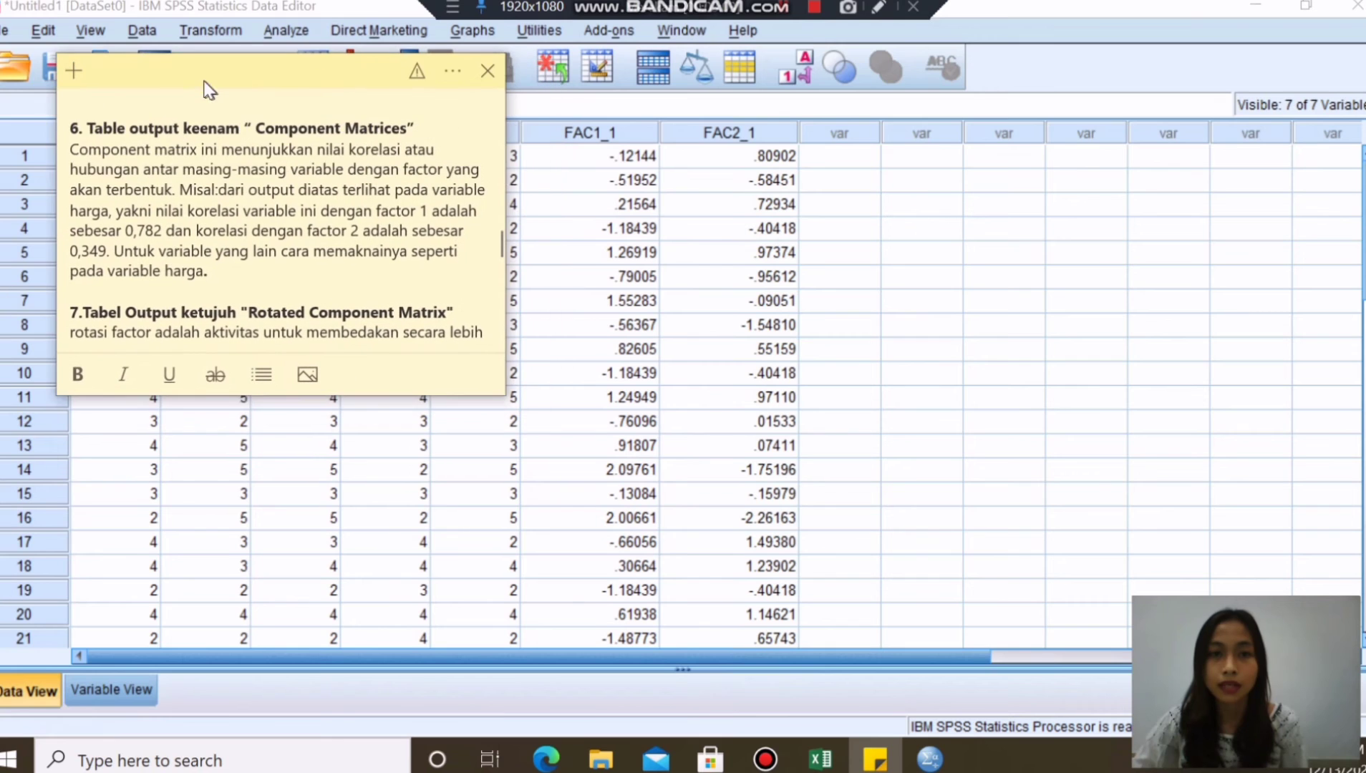
- Read the sticky note's final paragraph on the factor score variables, put the note away, and view the FAC1_1 and FAC2_1 columns
scroll(420, 208, down, 2)
scroll(421, 207, down, 10)
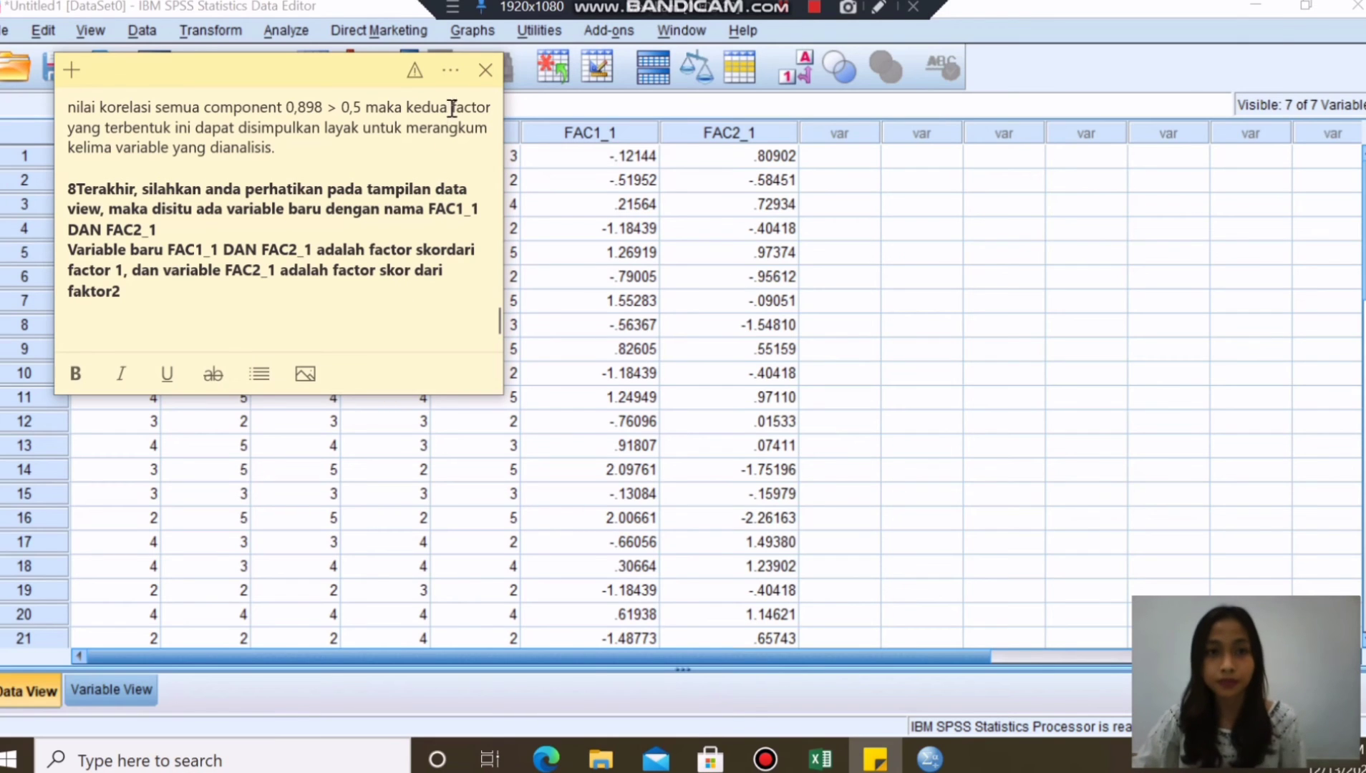
click(485, 70)
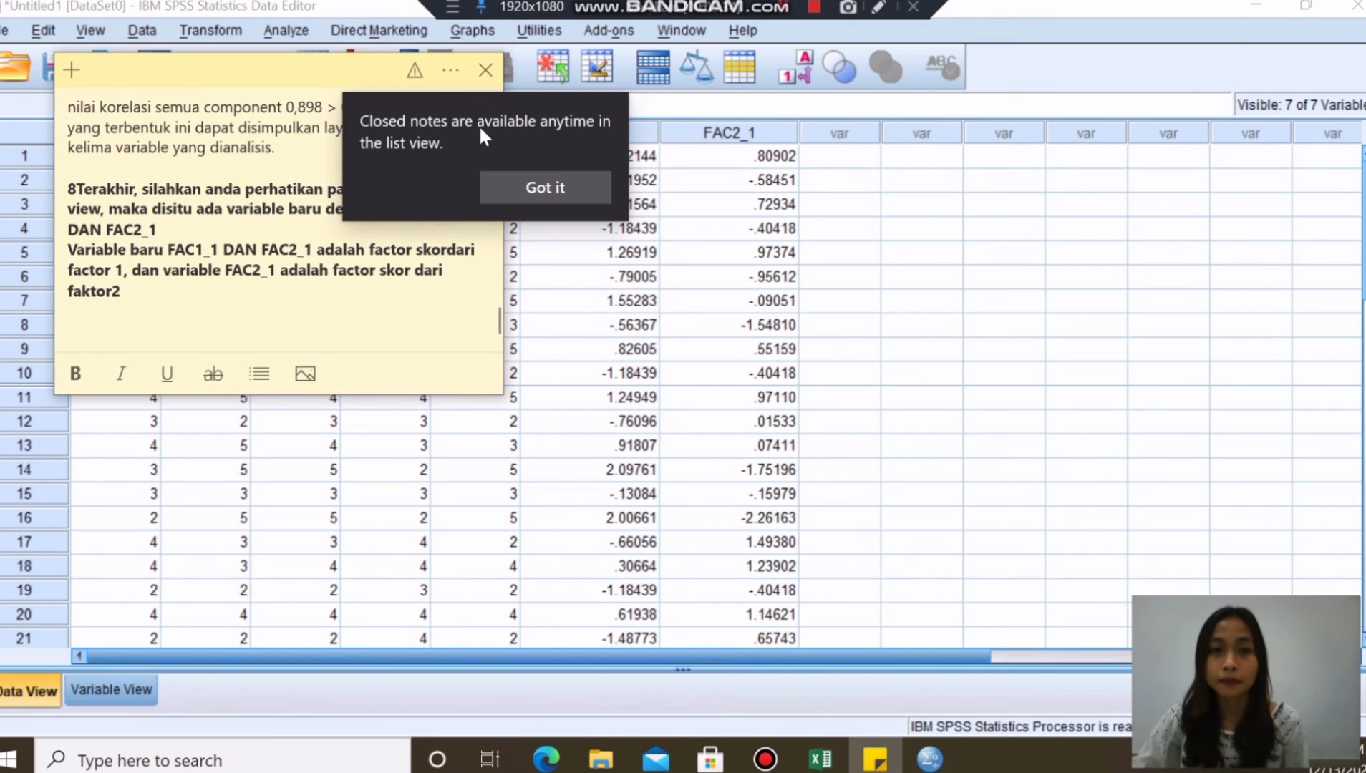
click(454, 406)
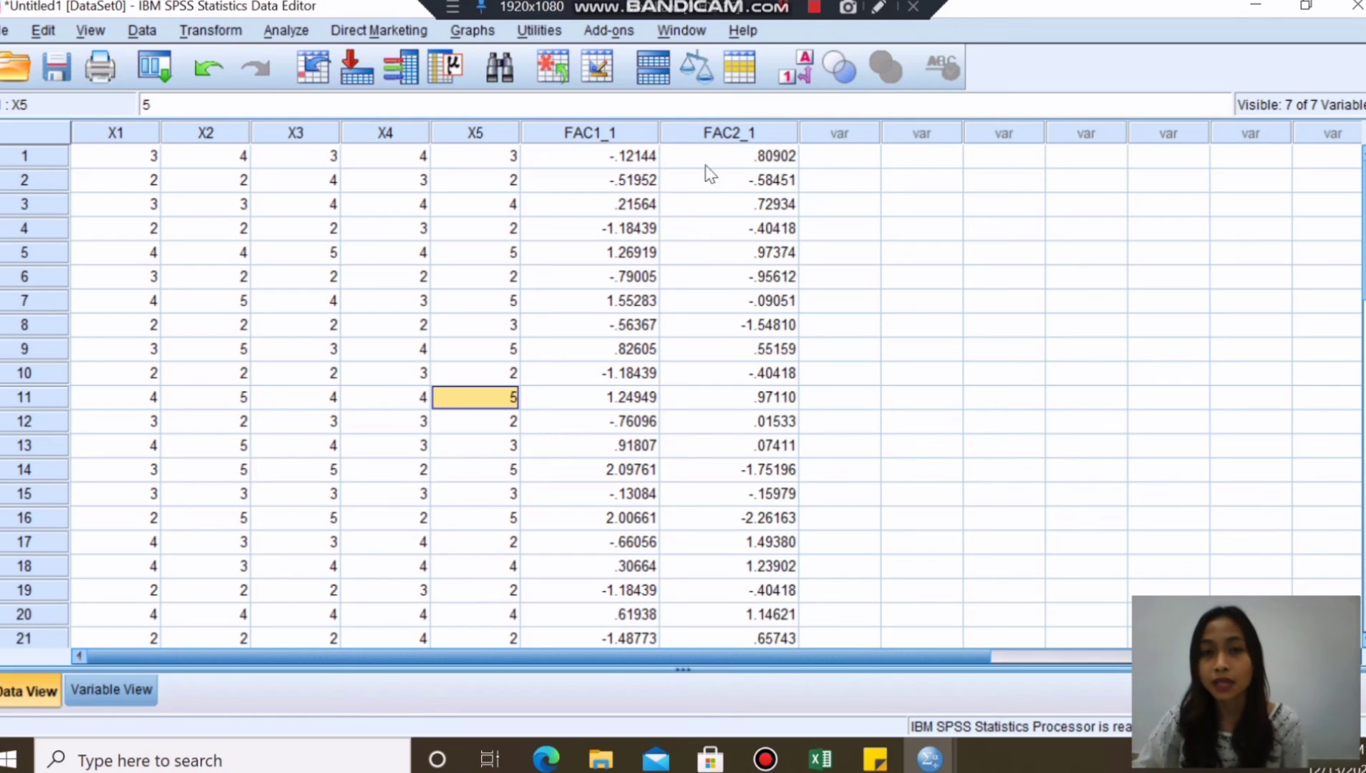
click(838, 165)
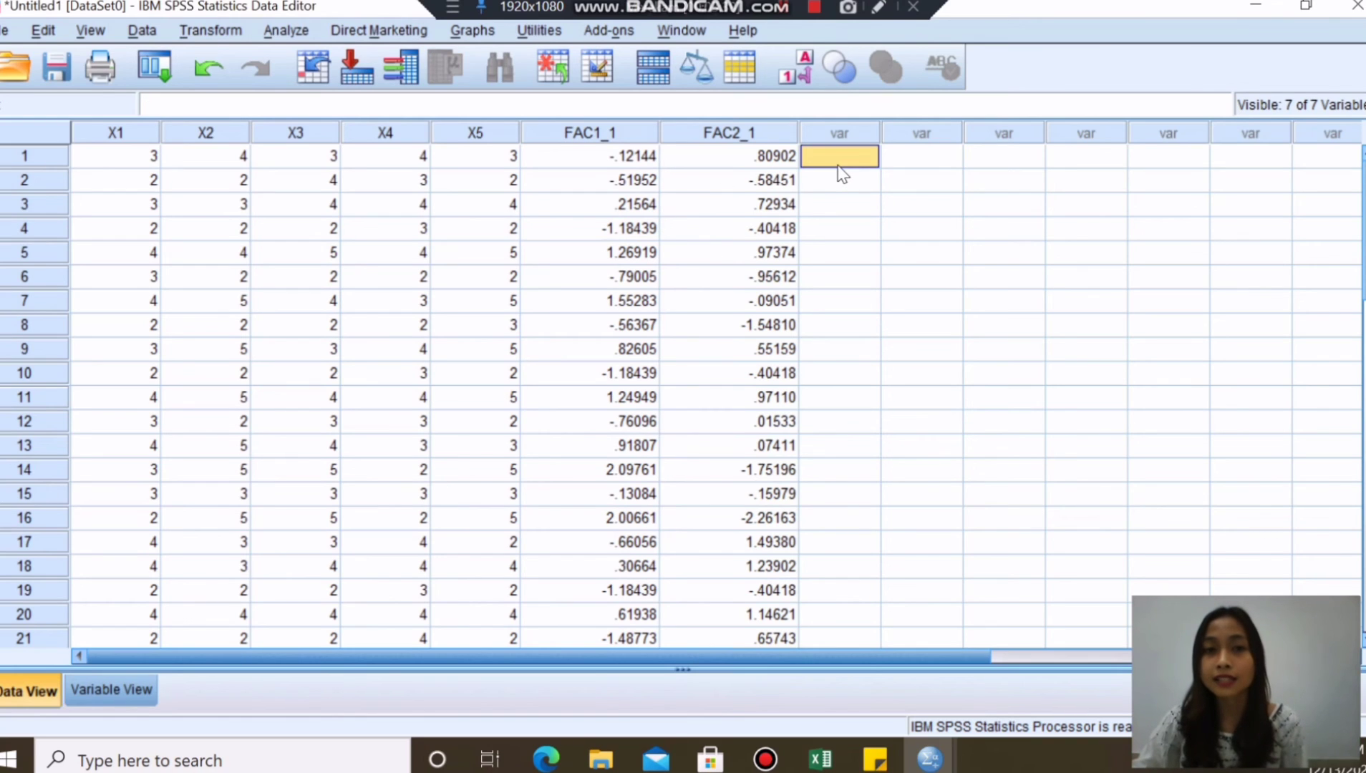